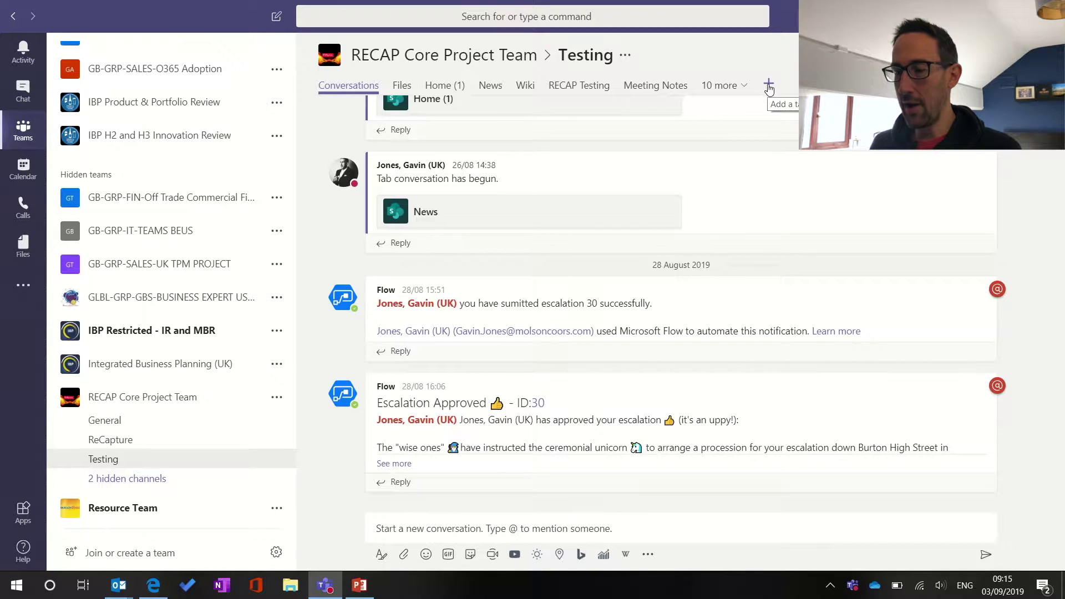
# - Add a Planner tab to the Testing channel by creating a new plan named "Testing Planner"
pyautogui.click(769, 87)
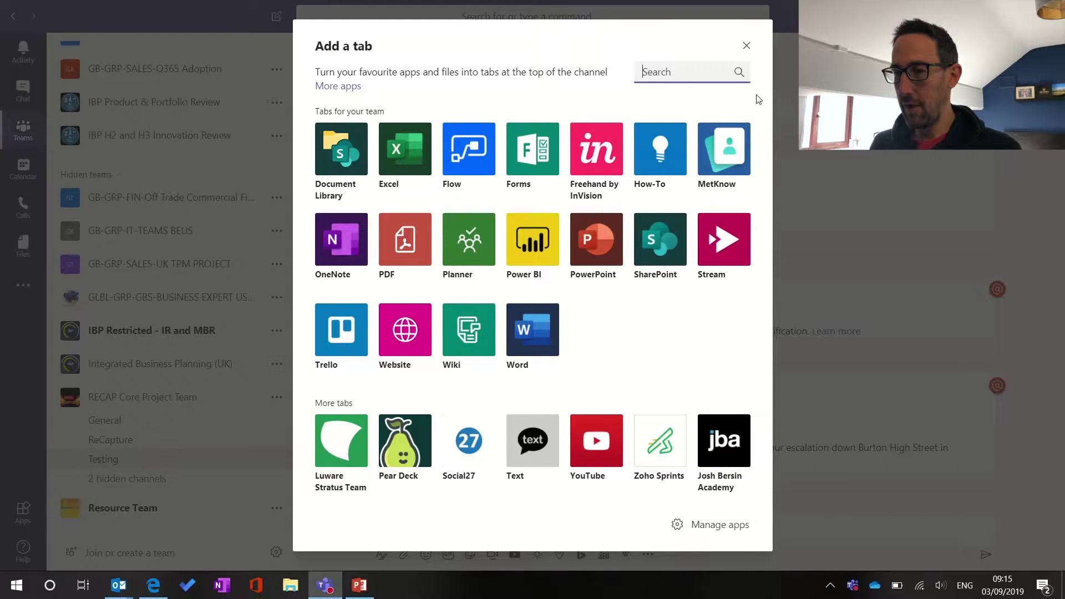
pyautogui.click(481, 247)
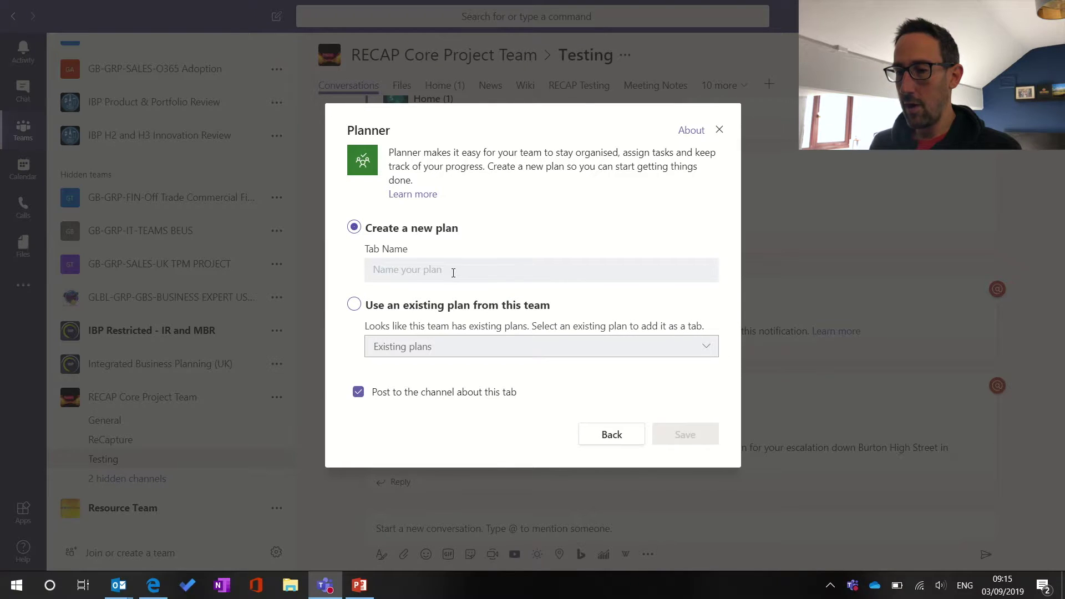
pyautogui.click(454, 269)
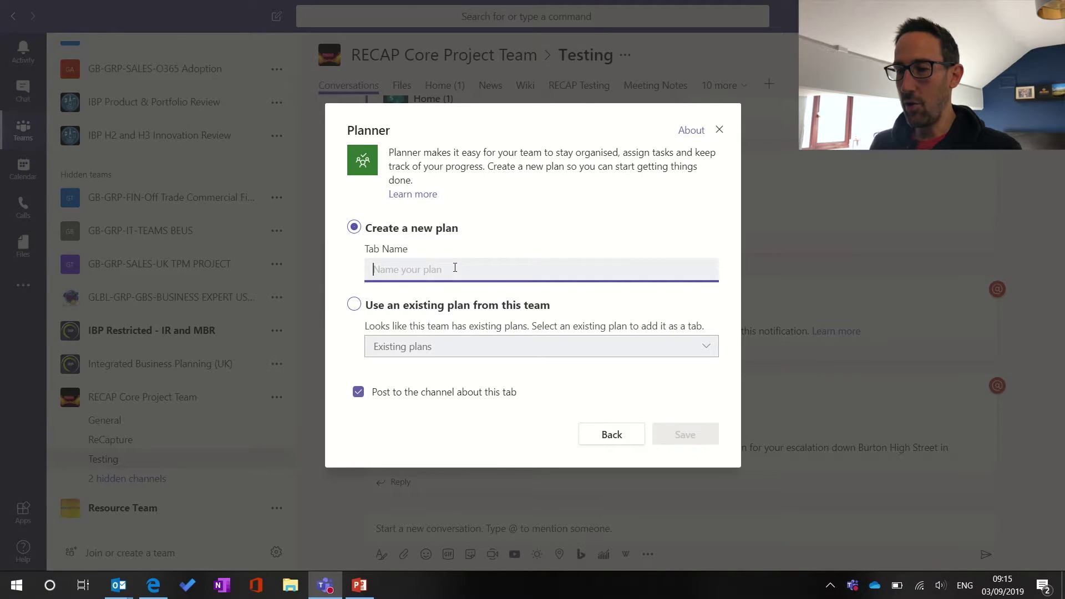
pyautogui.click(355, 304)
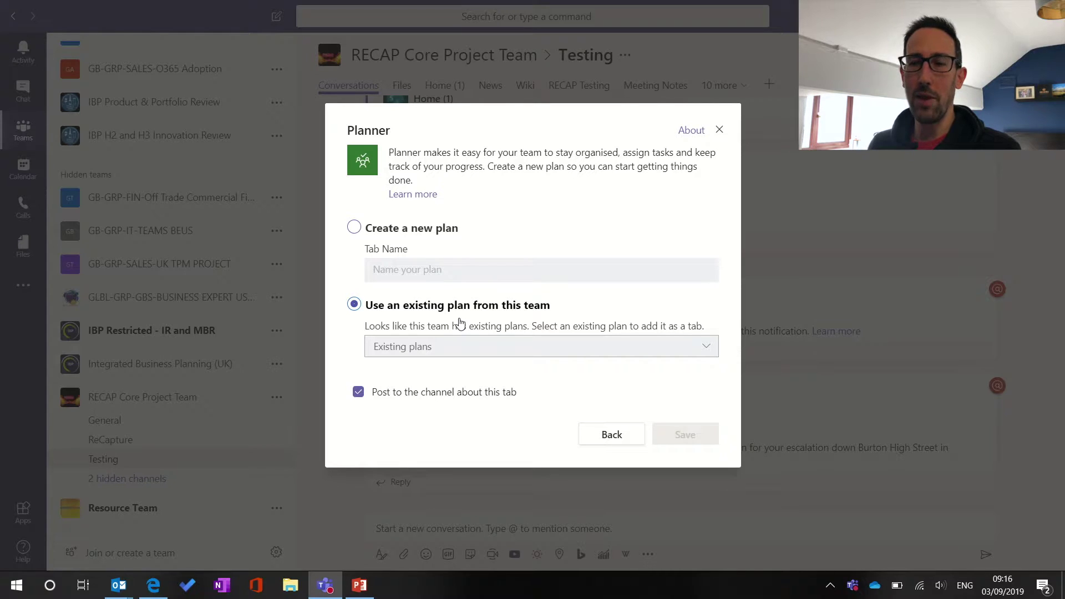
pyautogui.click(355, 229)
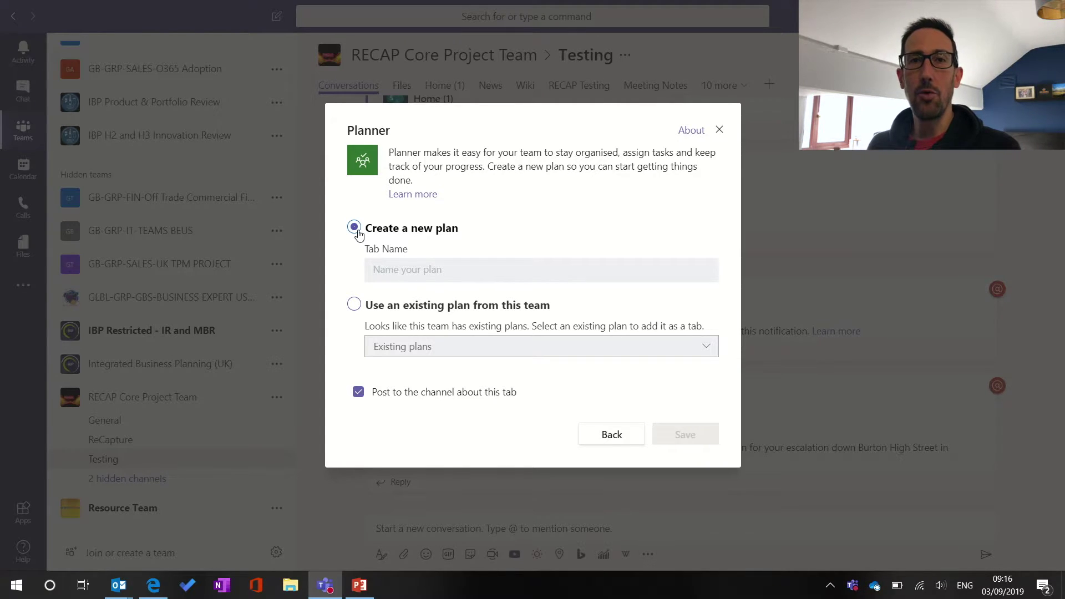
pyautogui.click(453, 271)
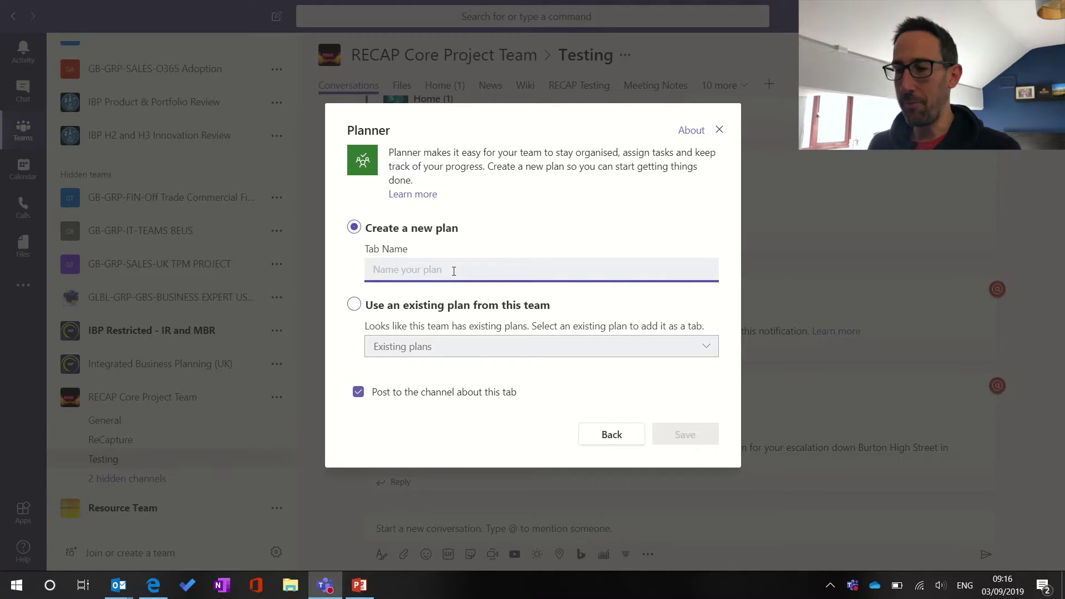
pyautogui.write('Testing')
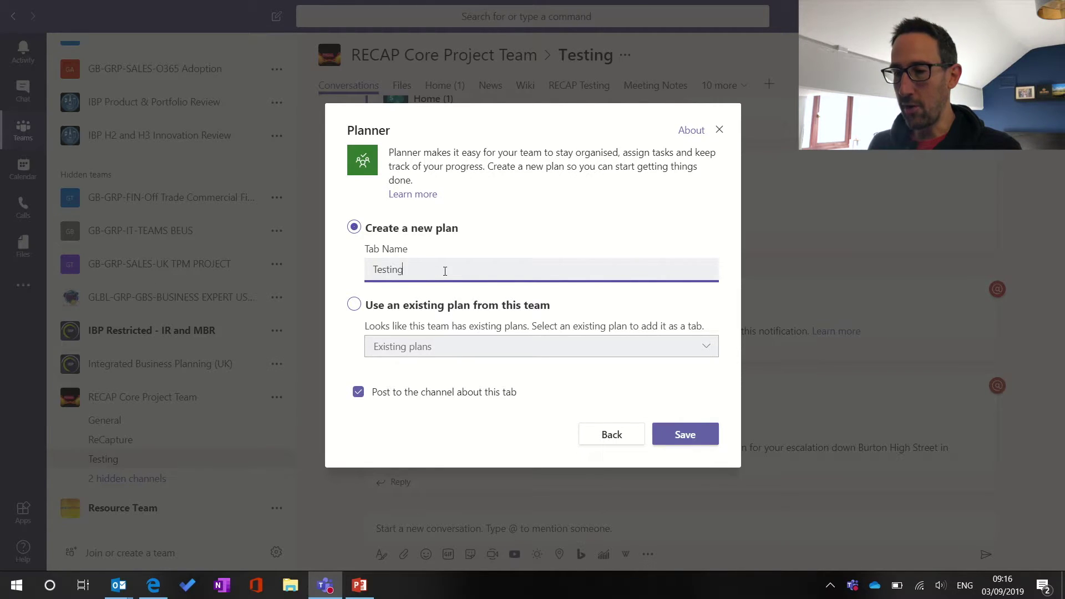
pyautogui.write(' Planner')
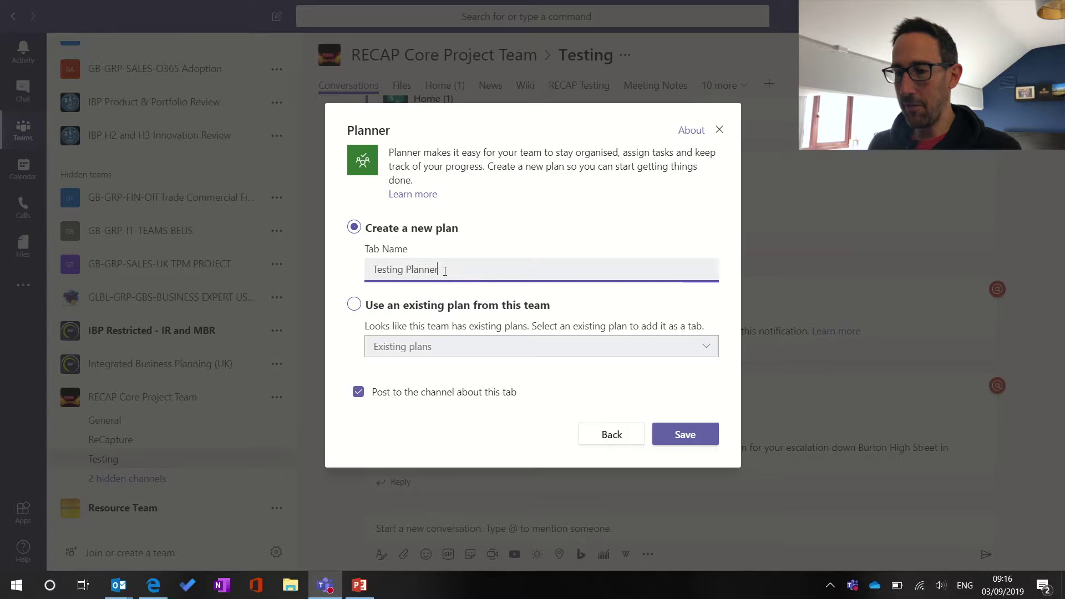
pyautogui.click(664, 434)
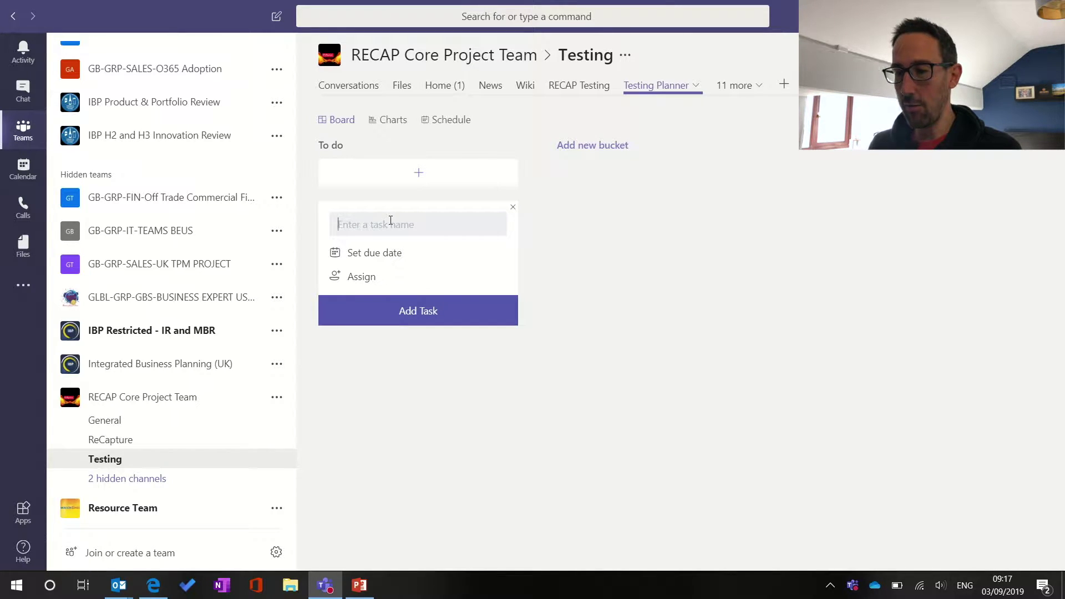
# - Name the new To do task "Set up Planner" and set its due date to 3 September 2019
pyautogui.write('Set up')
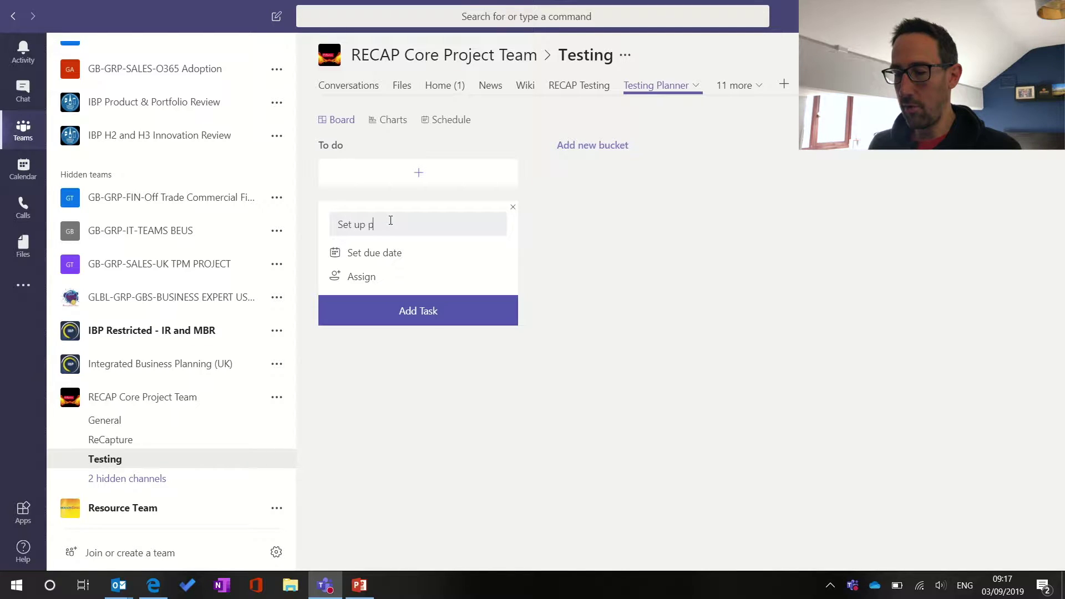
pyautogui.write(' Planner')
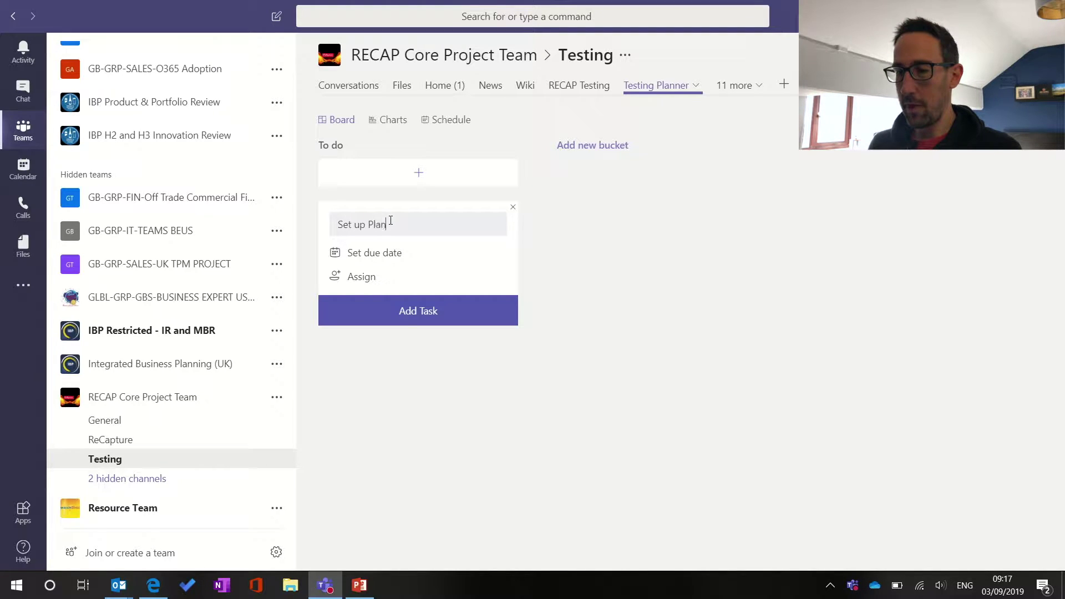
pyautogui.click(383, 253)
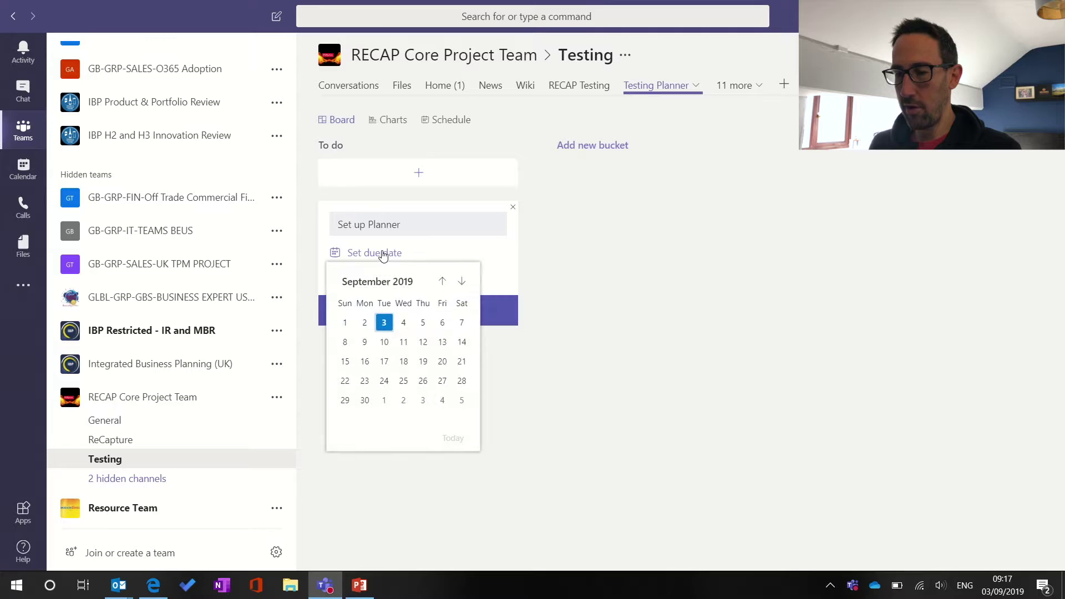
pyautogui.click(385, 325)
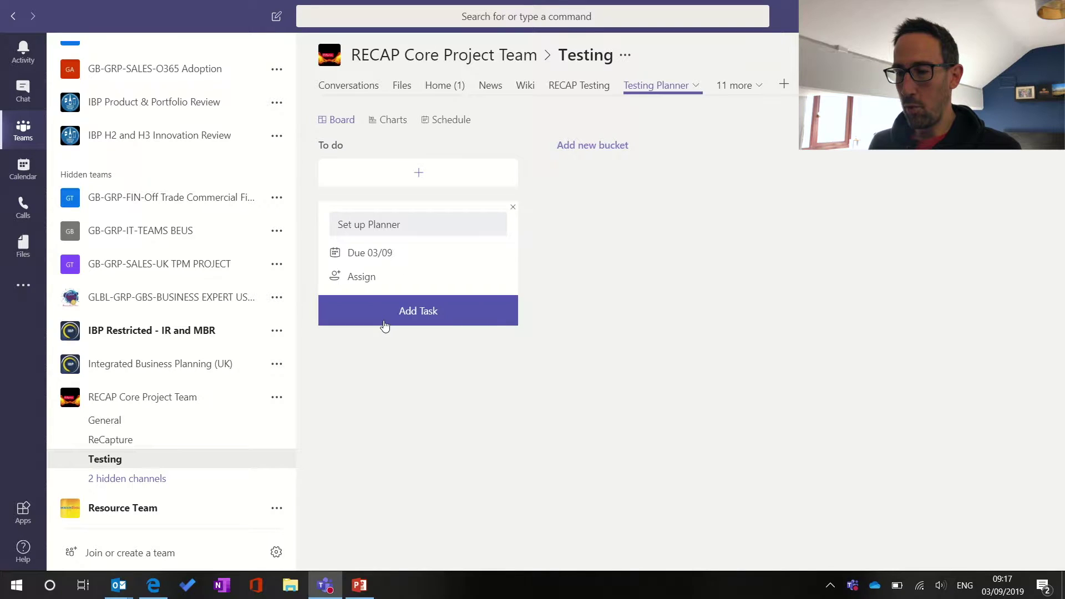
# - Assign the "Set up Planner" task to yourself and add it to the To do bucket
pyautogui.click(367, 277)
pyautogui.write('jones,')
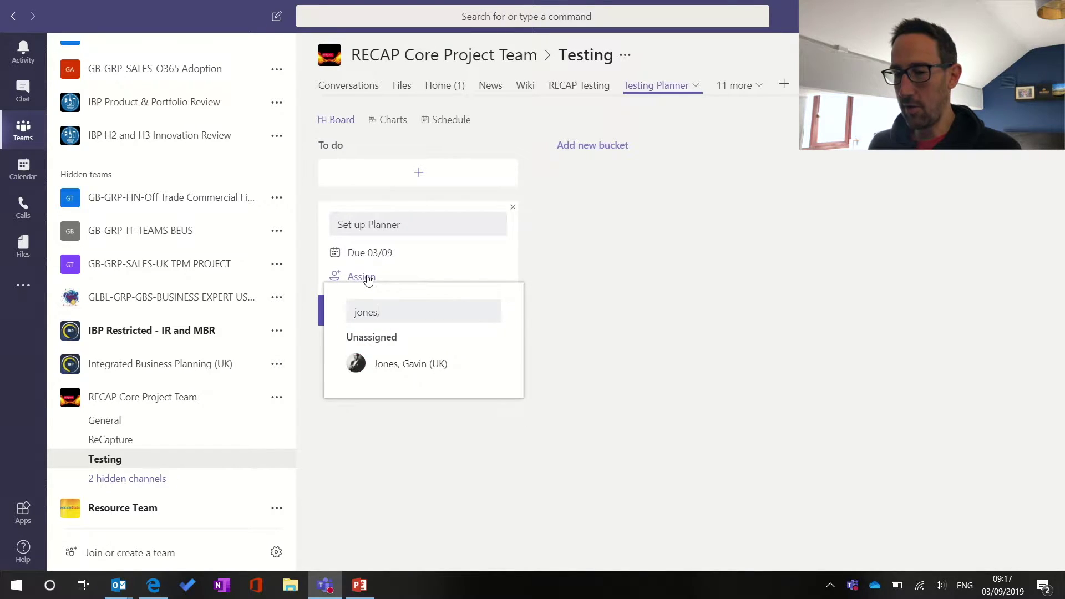
pyautogui.click(395, 371)
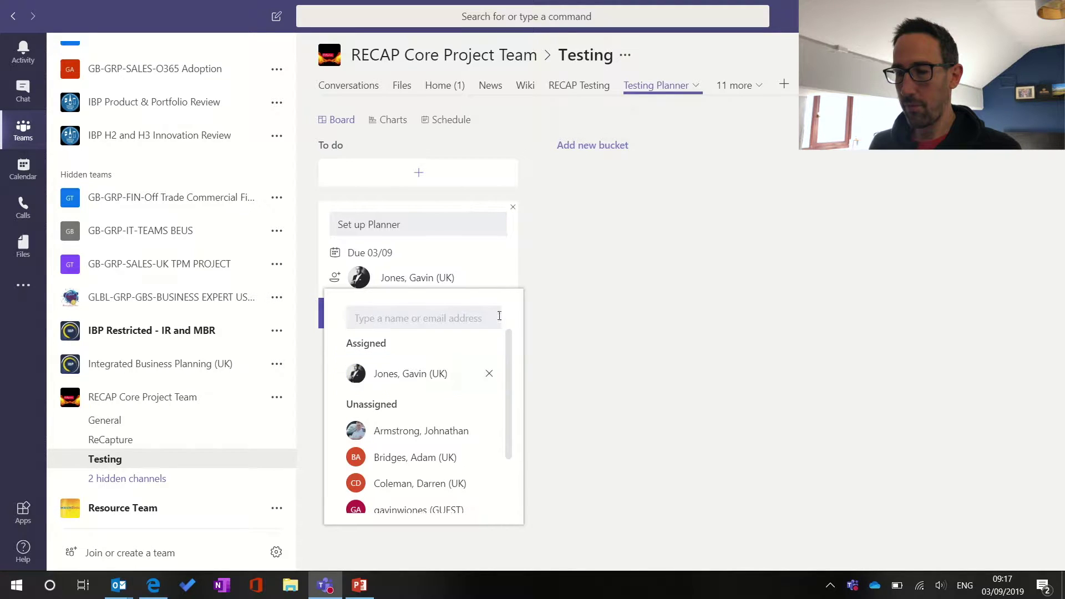
pyautogui.click(553, 287)
pyautogui.click(405, 322)
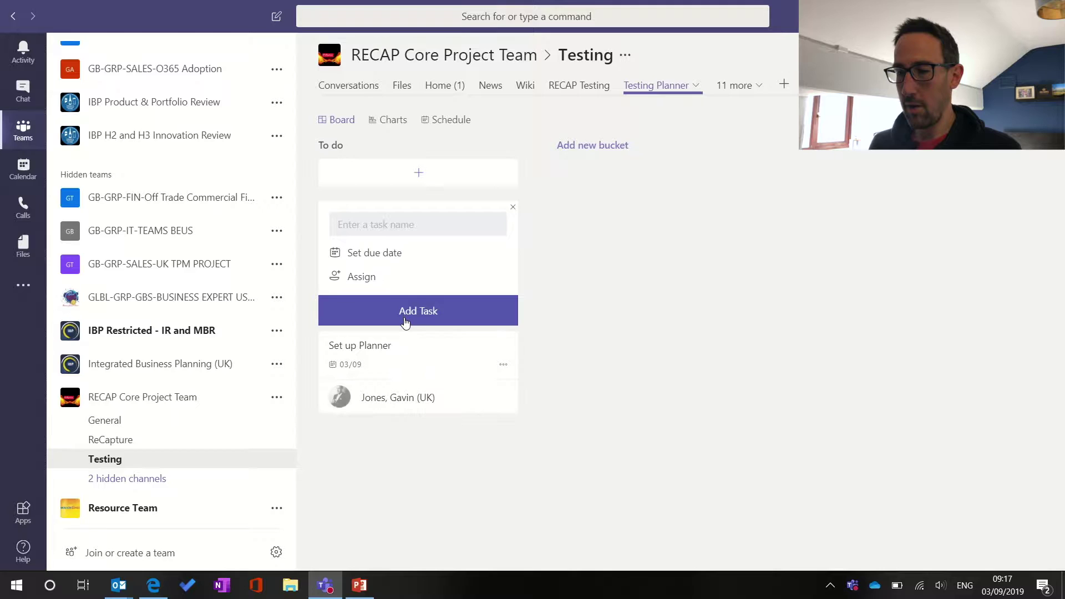
pyautogui.click(588, 298)
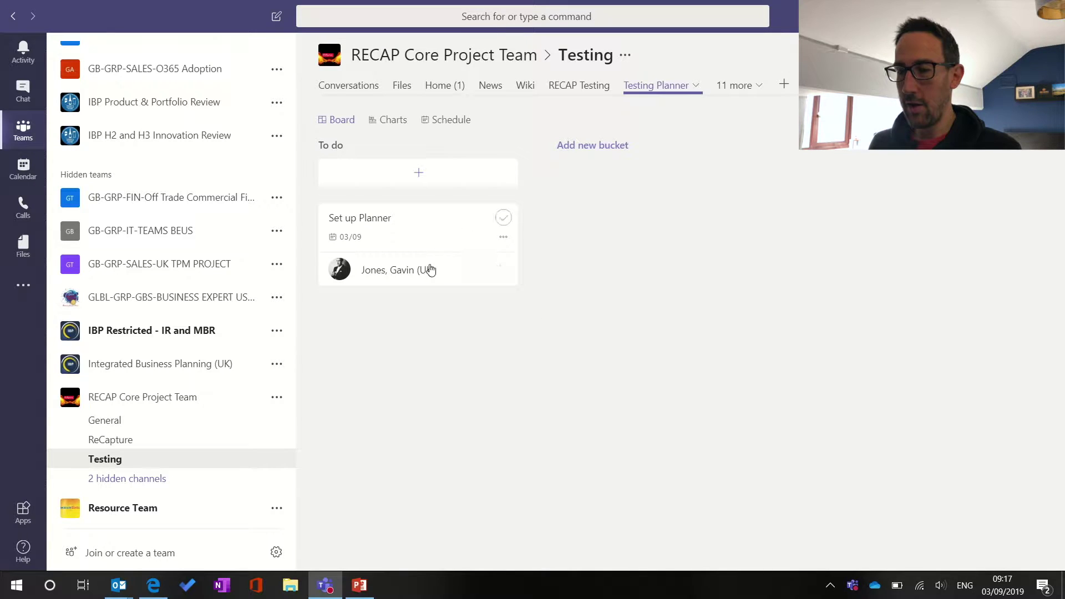
# - Start another To do task titled with the colleague's first name followed by "to review new proposal", due 5 September 2019
pyautogui.click(411, 172)
pyautogui.write('Paul to ')
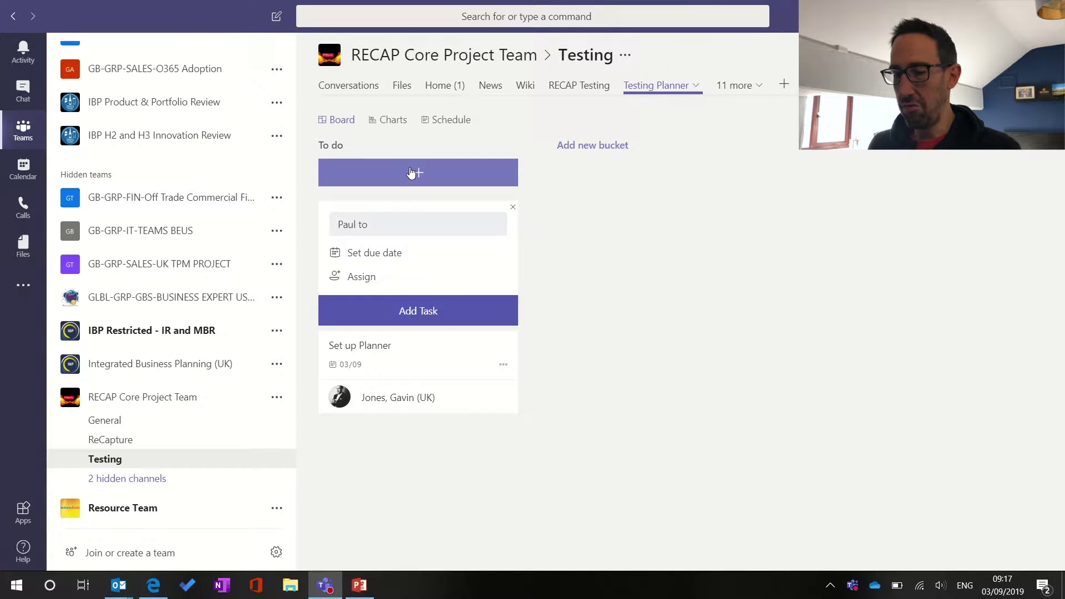
pyautogui.write('review')
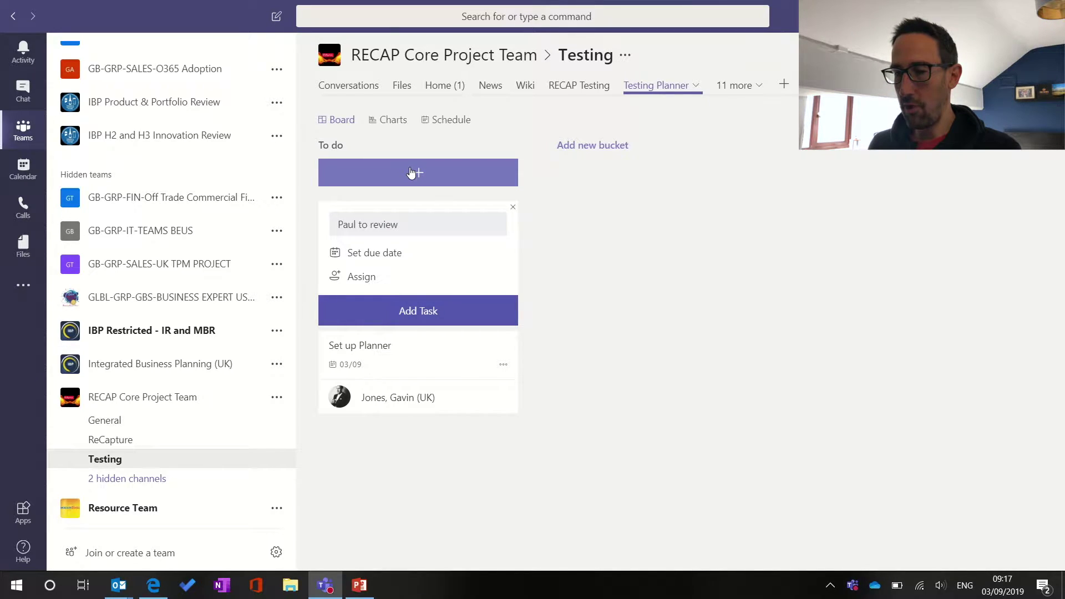
pyautogui.write(' new prop')
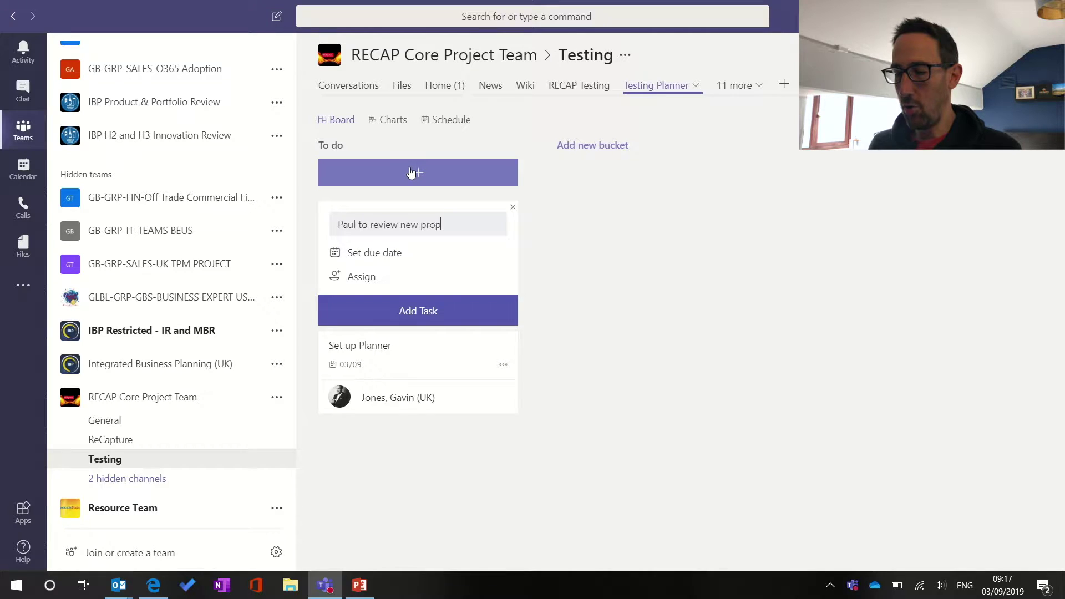
pyautogui.write('osal')
pyautogui.click(369, 253)
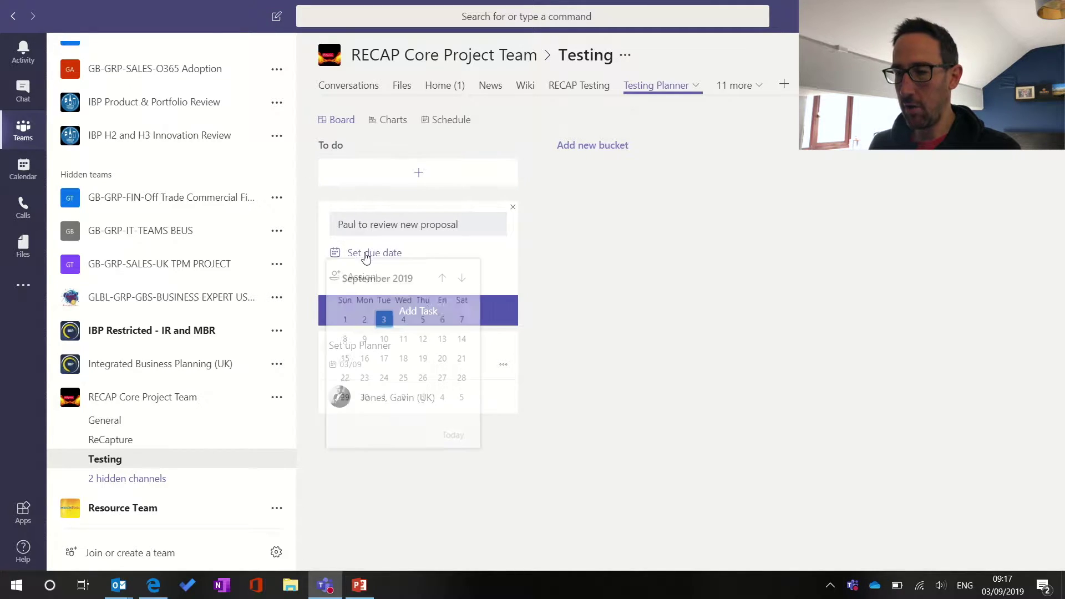
pyautogui.click(423, 323)
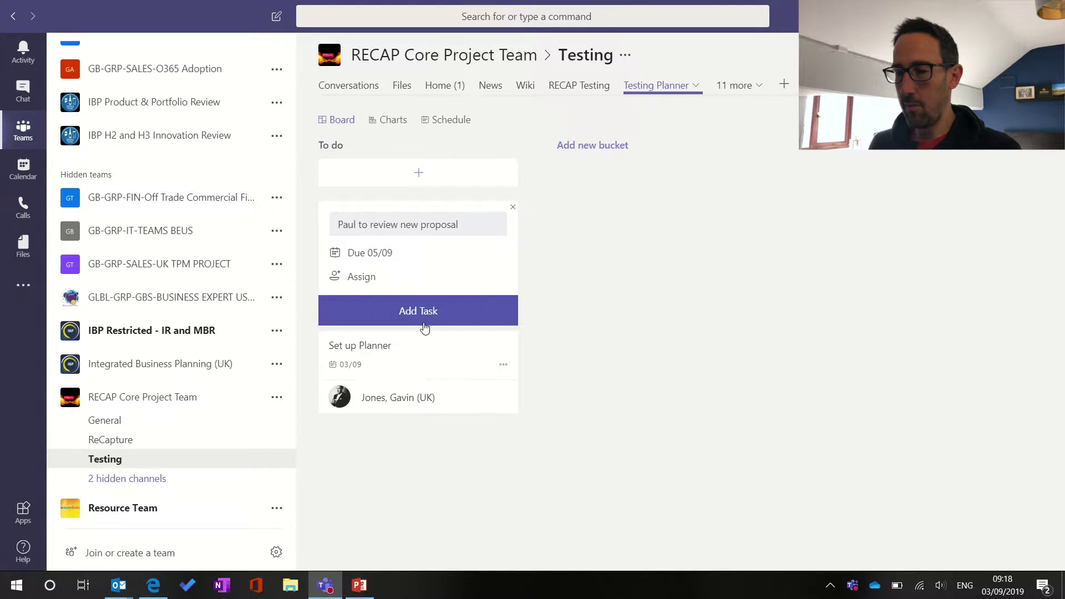
# - Assign the proposal review task to yourself and add it to the To do bucket, leaving no empty task form open
pyautogui.click(363, 279)
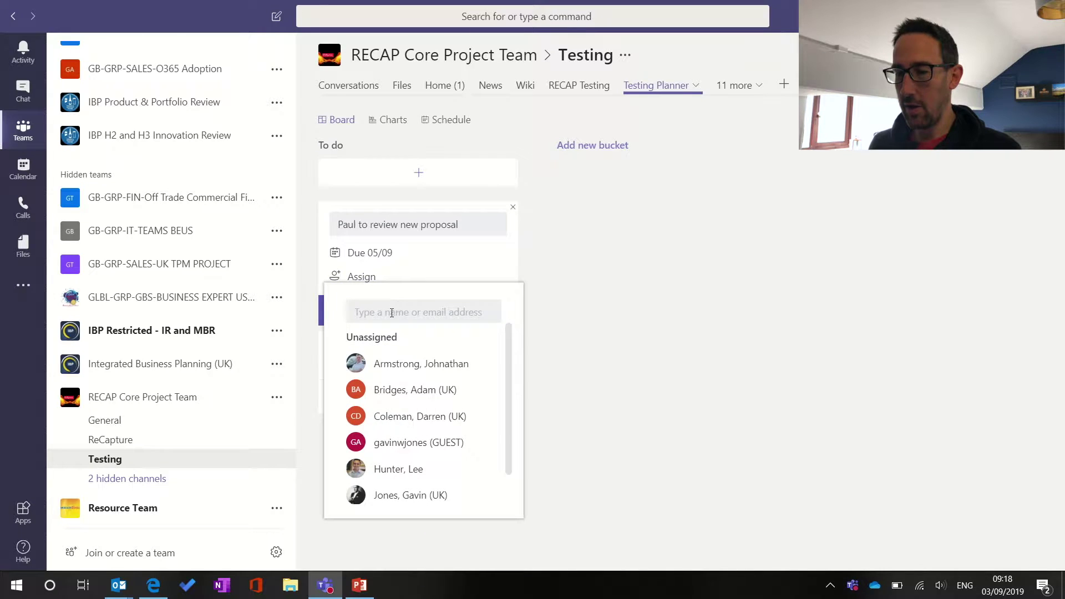
pyautogui.write('jones,')
pyautogui.click(388, 363)
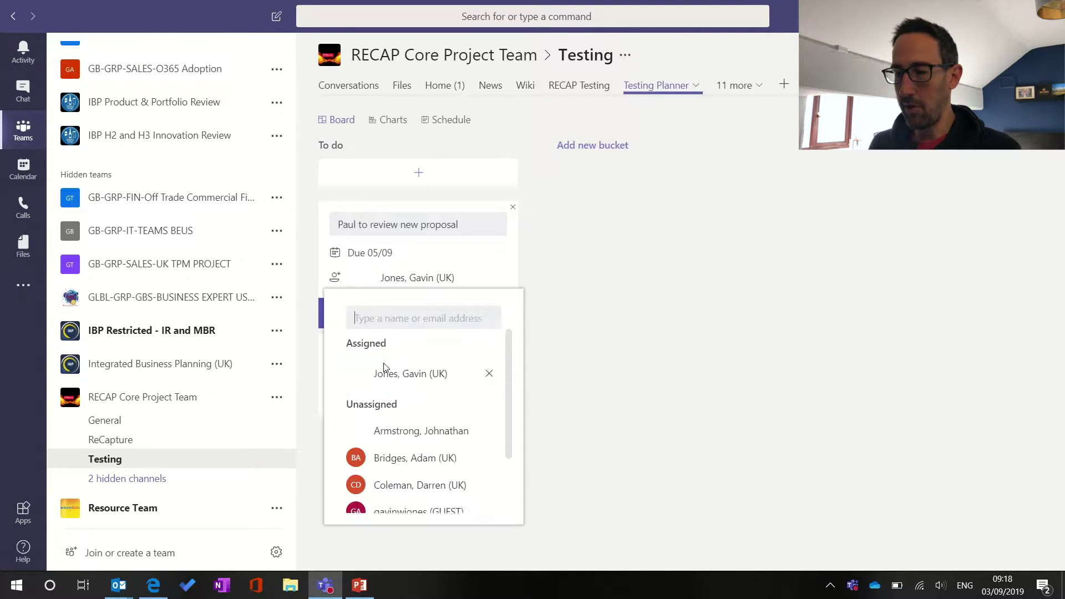
pyautogui.click(573, 253)
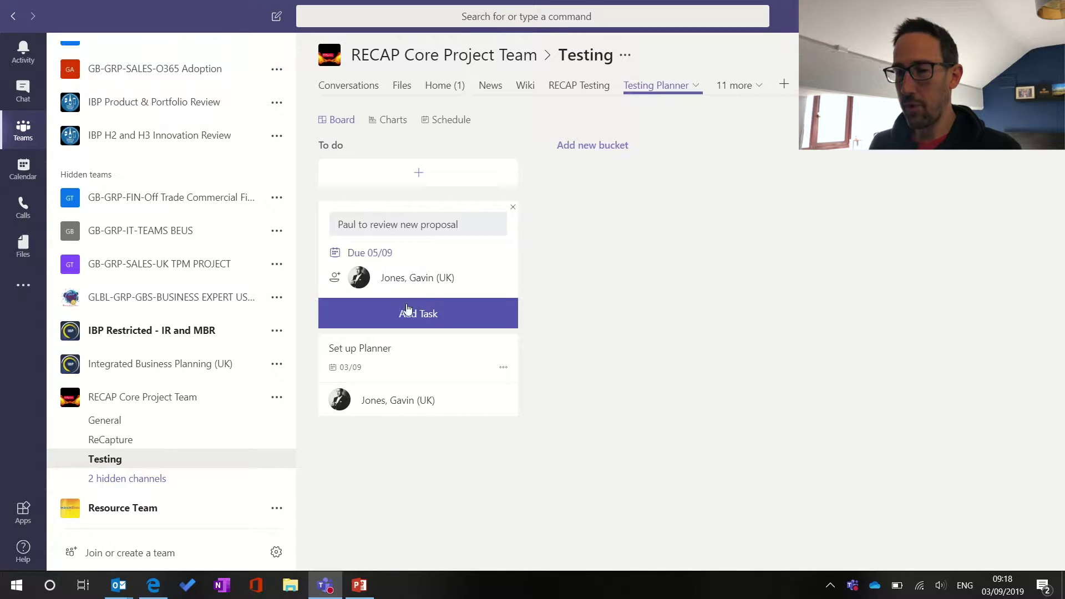
pyautogui.click(409, 313)
pyautogui.click(585, 274)
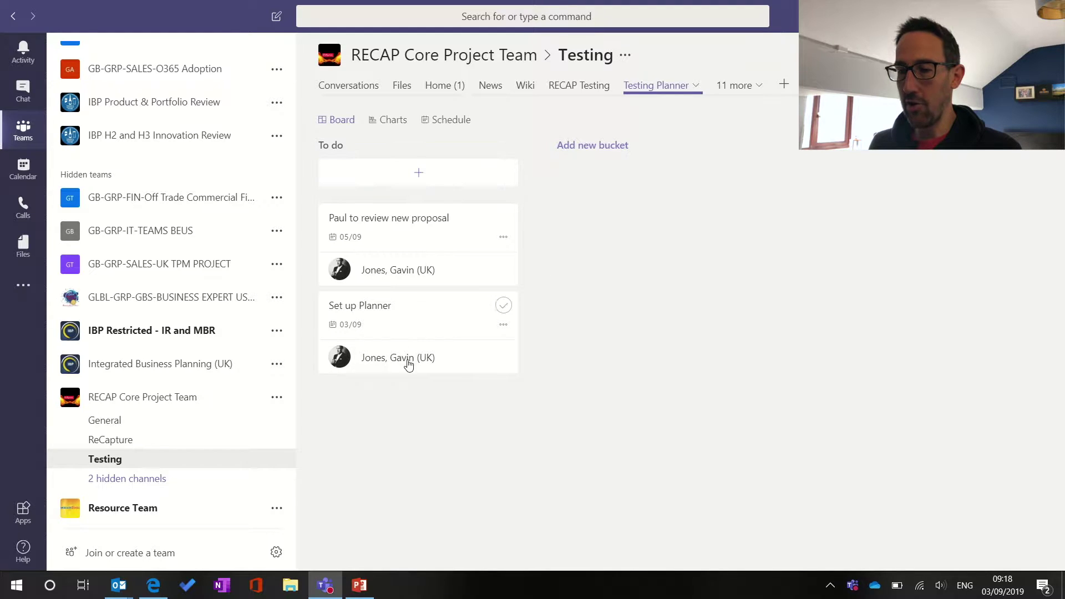
pyautogui.click(415, 168)
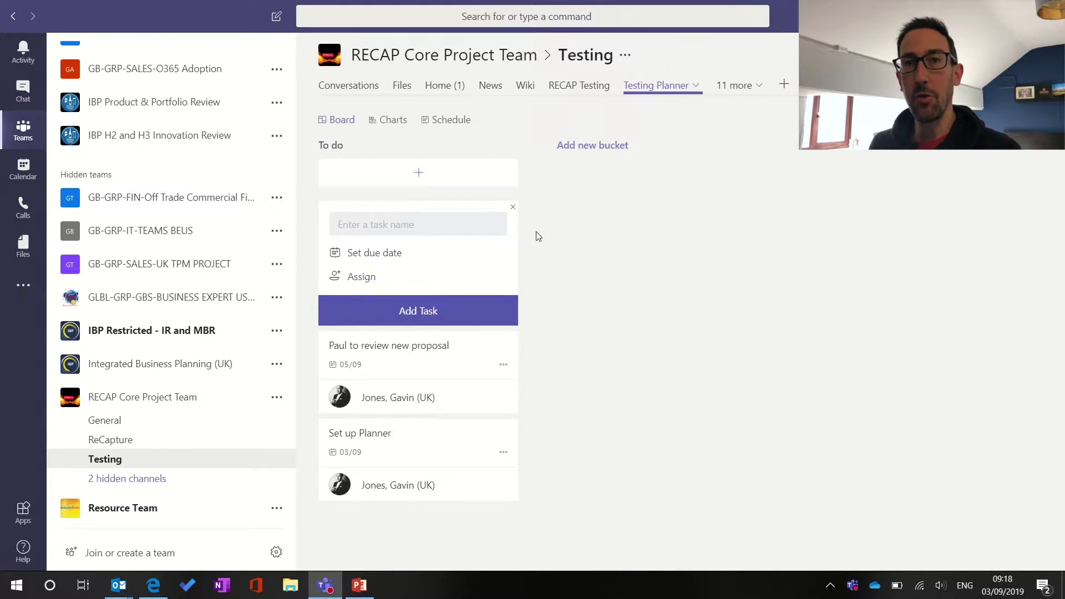
pyautogui.click(513, 208)
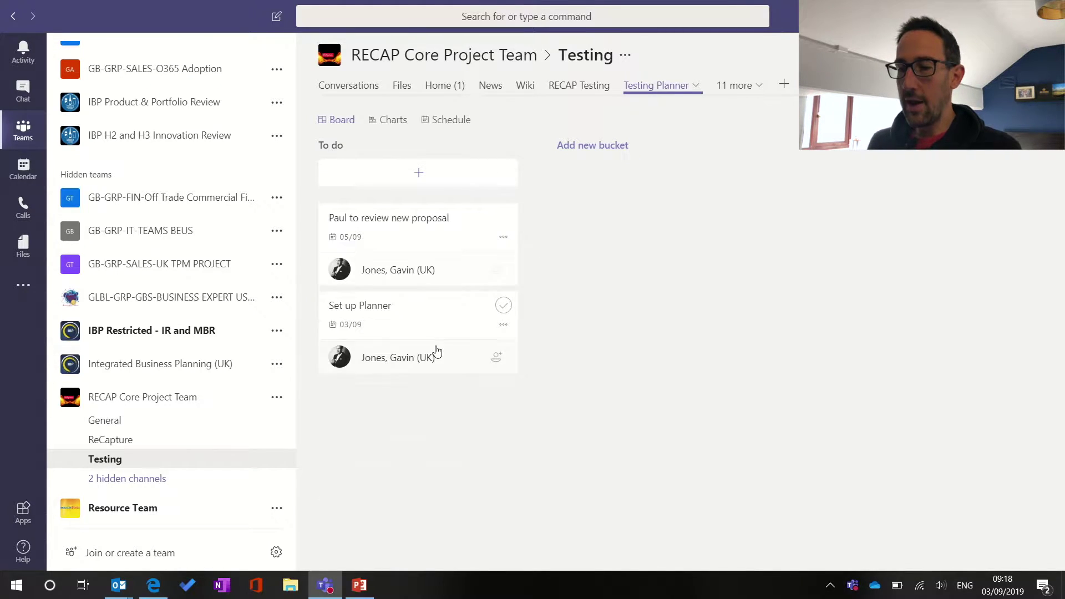
# - Open the proposal review task and examine its bucket, progress and start date options and its description, checklist, attachment and comment fields
pyautogui.click(437, 244)
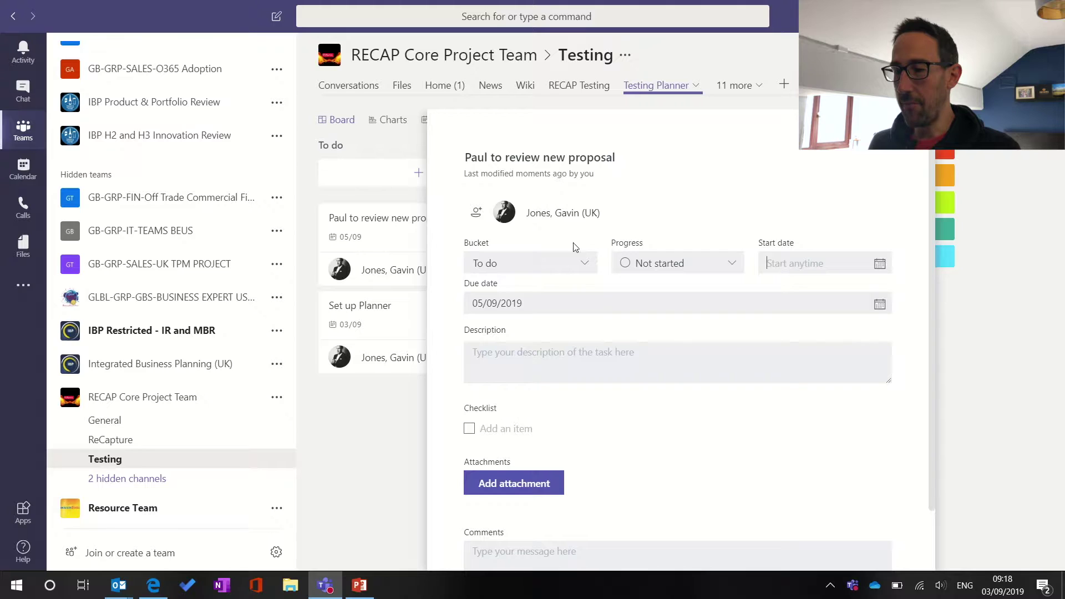
pyautogui.click(586, 265)
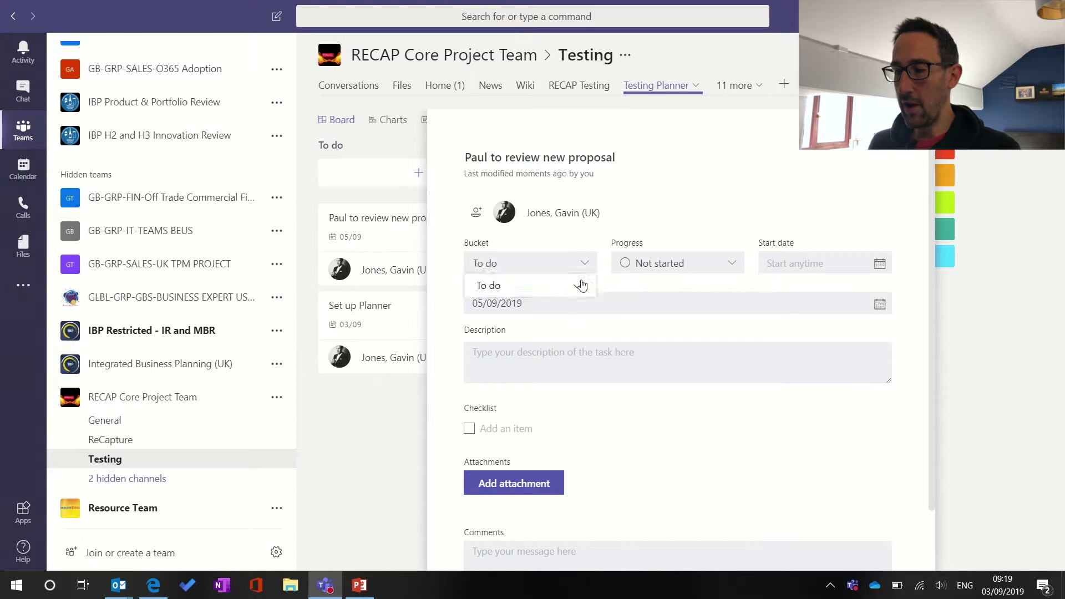
pyautogui.click(662, 217)
pyautogui.click(734, 261)
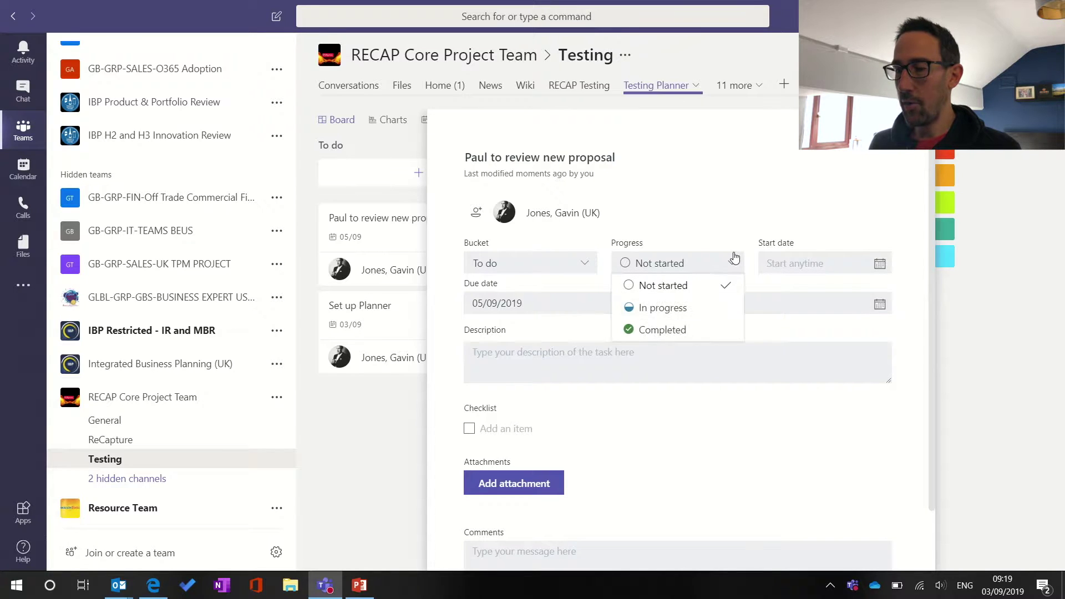
pyautogui.click(714, 209)
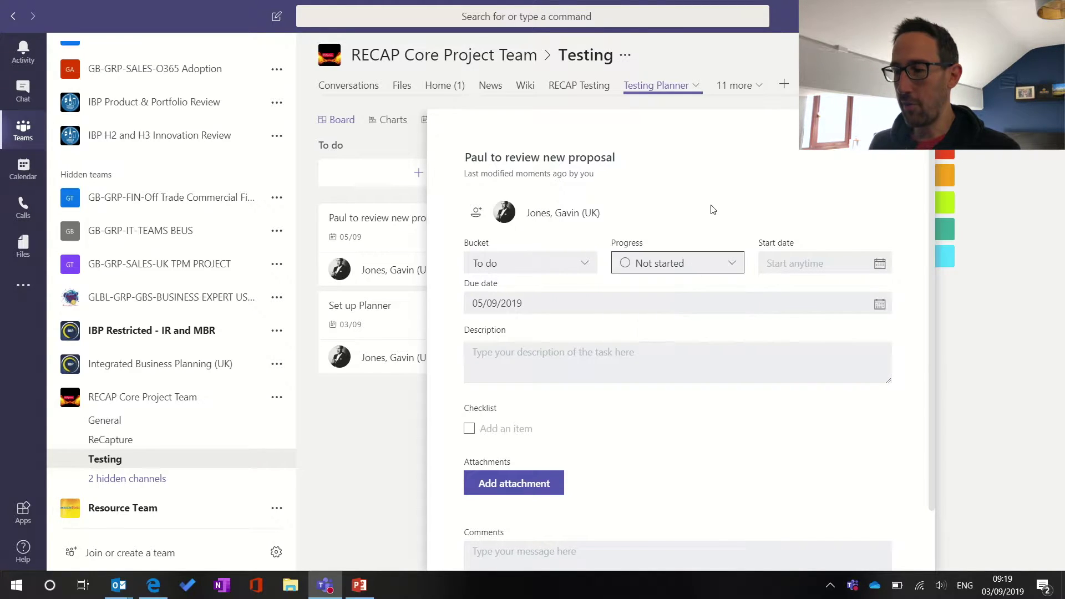
pyautogui.click(804, 264)
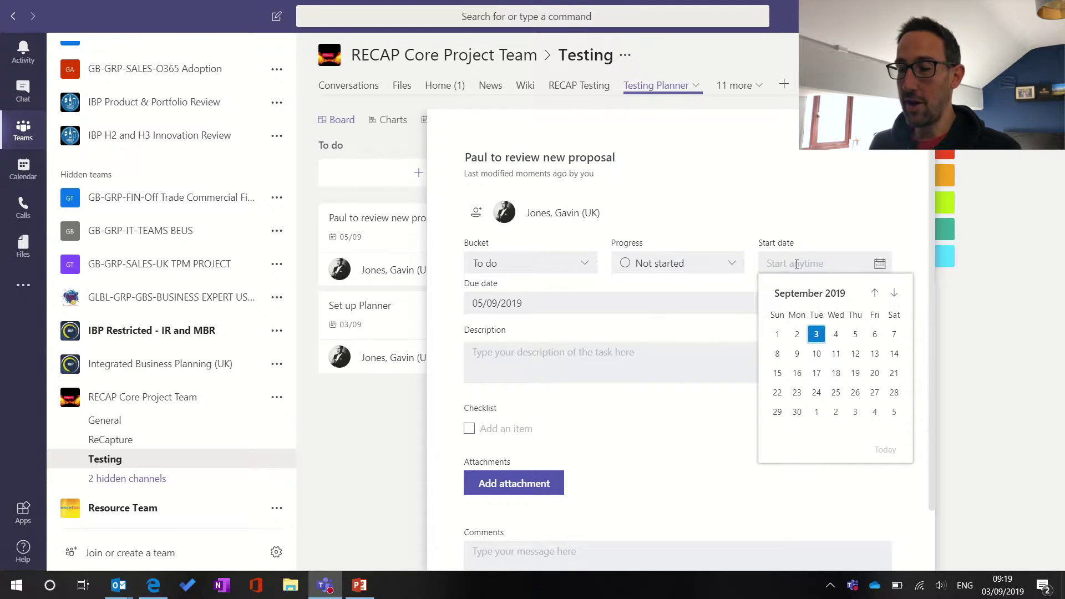
pyautogui.click(610, 372)
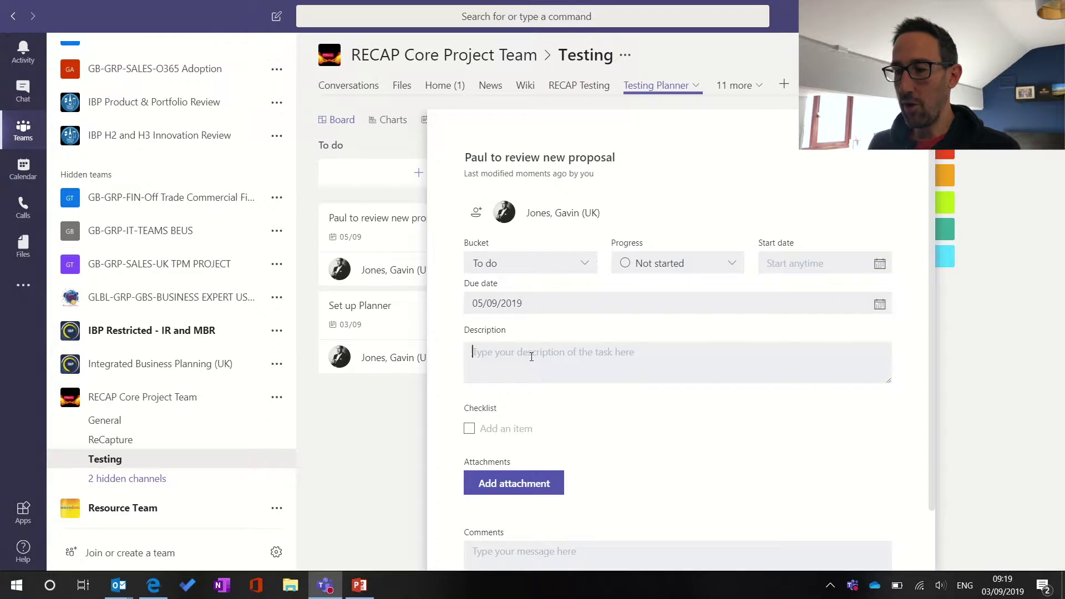
pyautogui.scroll(-2, 532, 357)
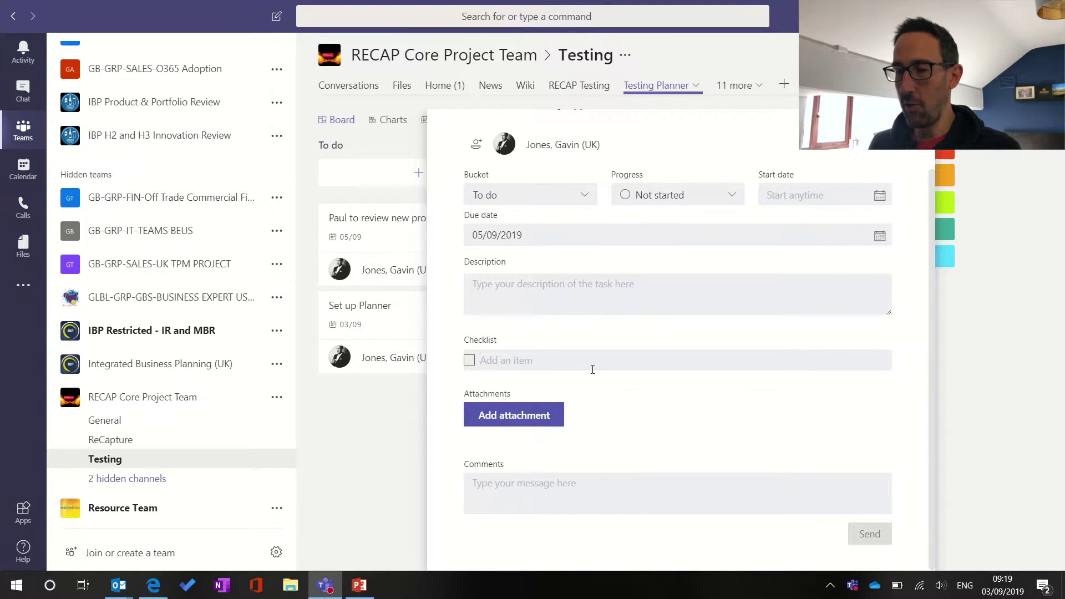
# - Add two checklist items to the proposal review task: one colleague's first name plus "send proposal over", another's plus "Review it"
pyautogui.scroll(2, 593, 370)
pyautogui.scroll(-1, 555, 377)
pyautogui.click(531, 382)
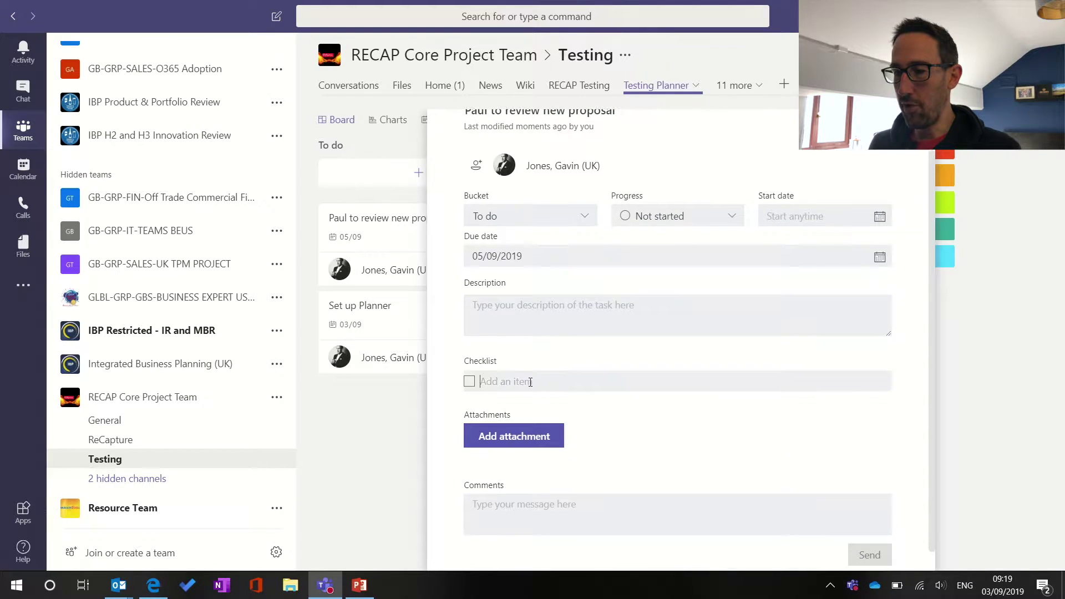
pyautogui.write('Dave s')
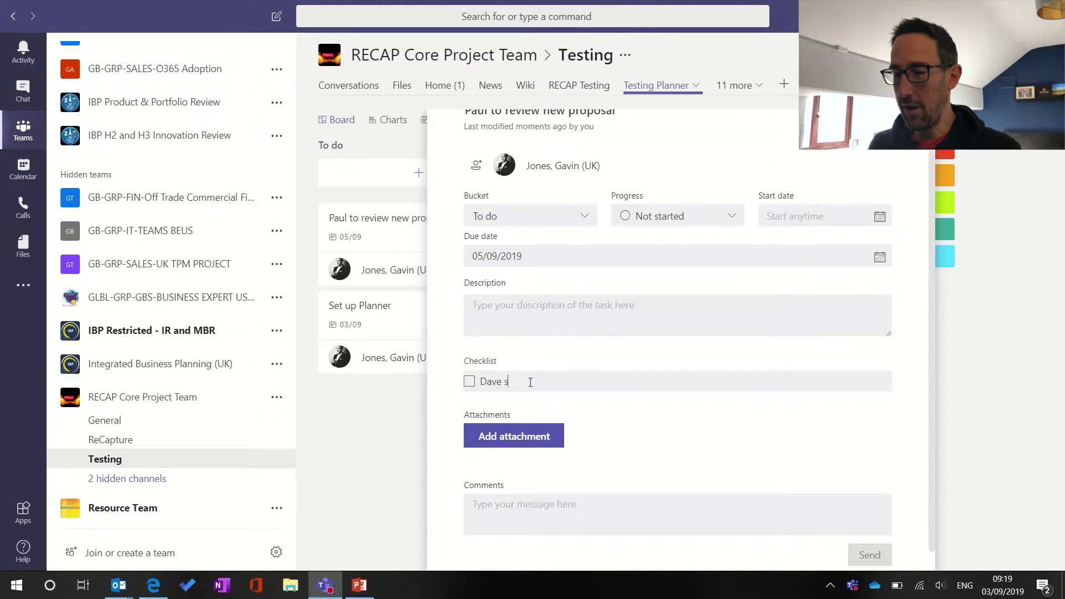
pyautogui.write('end proposal over')
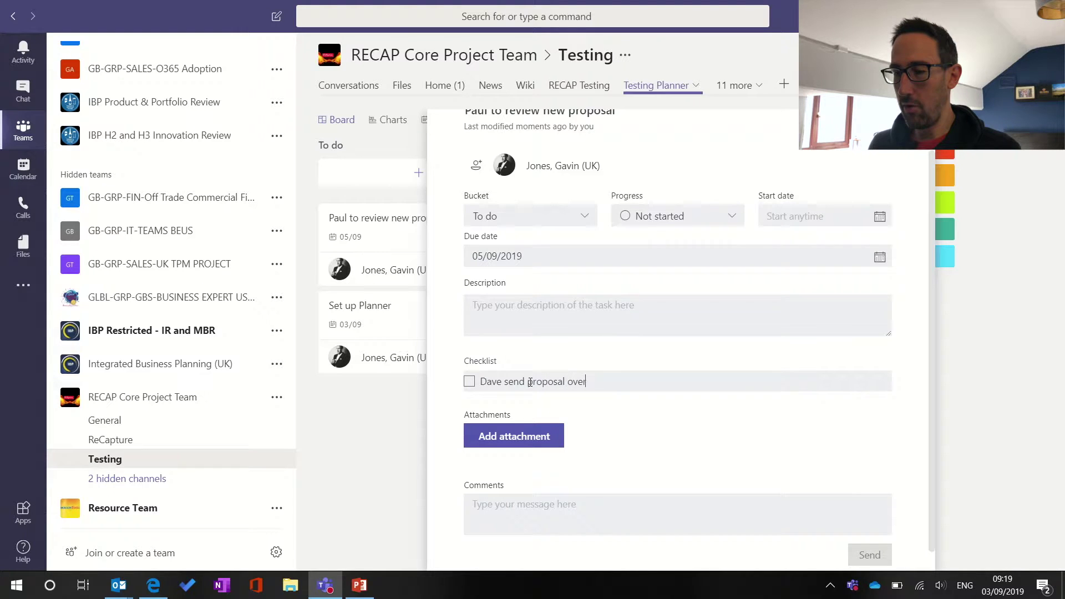
pyautogui.press('Return')
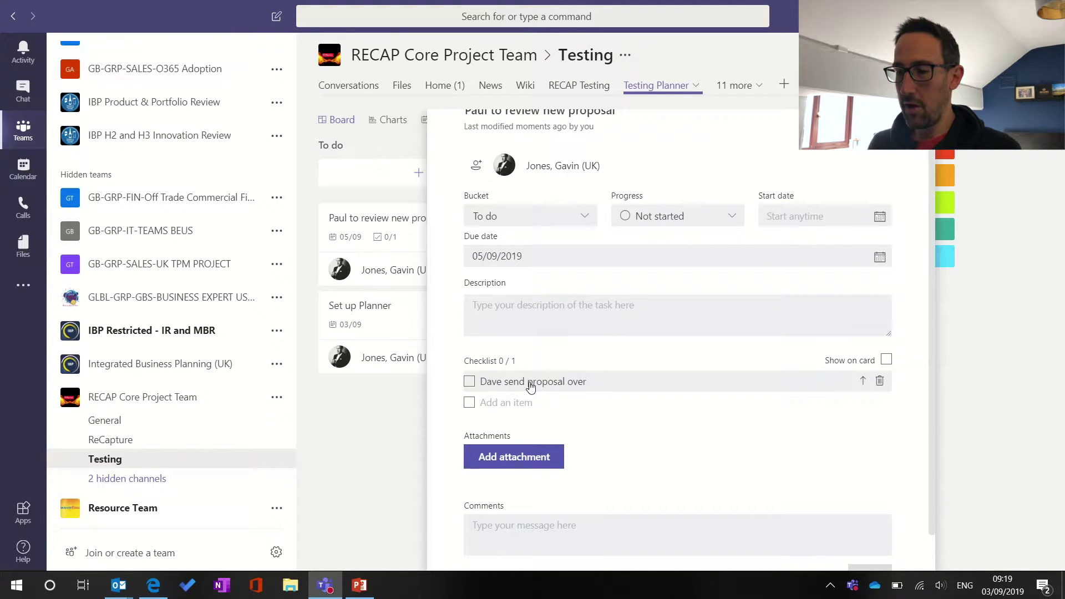
pyautogui.write('Paul Review it')
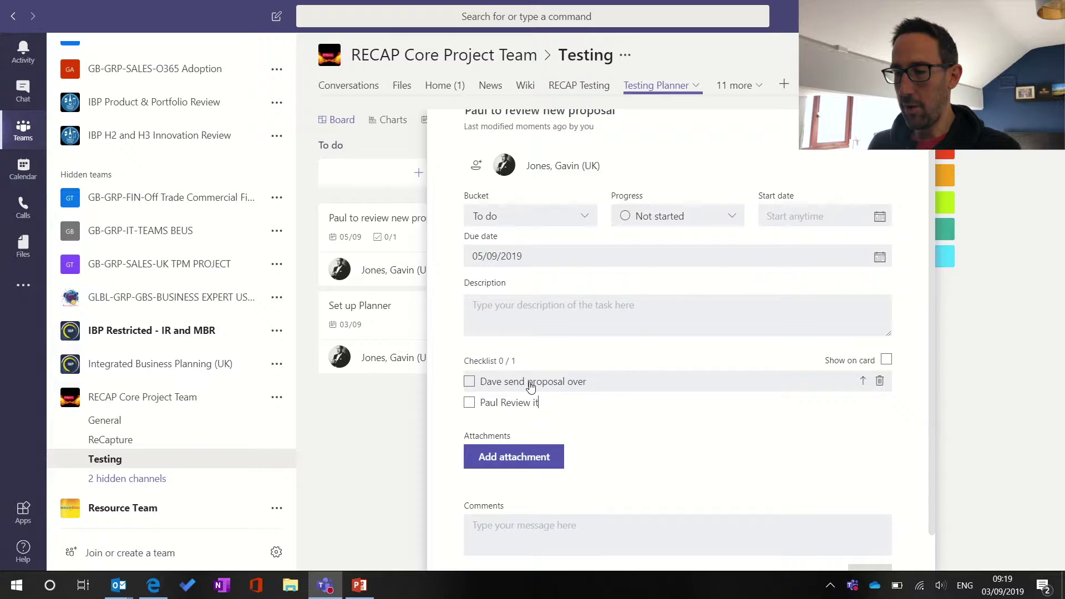
pyautogui.press('Return')
# - Add a third checklist item reading "Email", a colleague's first name and "final verdict"
pyautogui.write('Email')
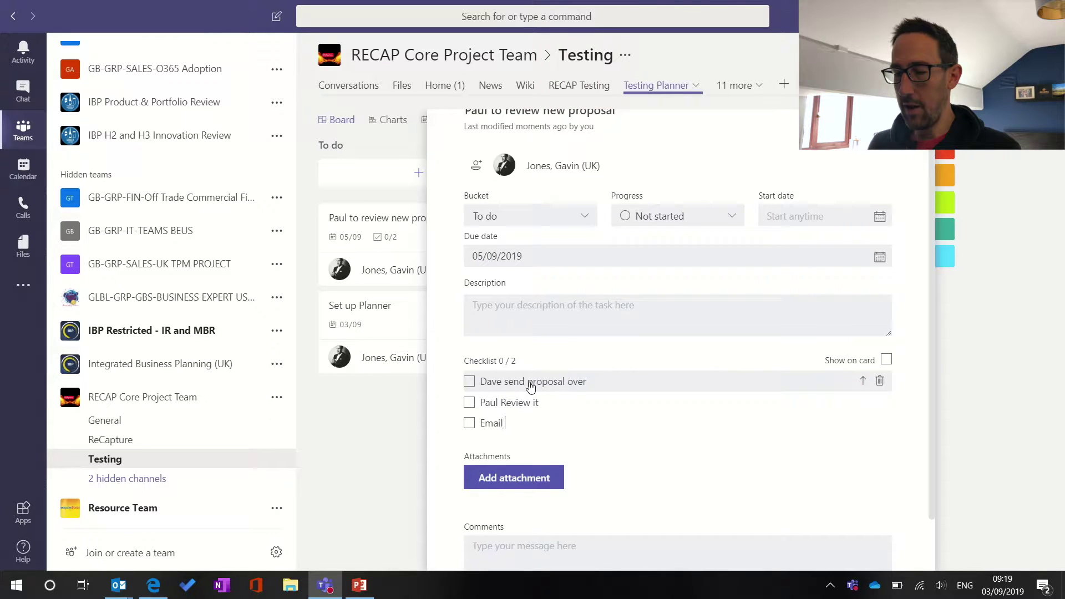
pyautogui.write(' Darren finla')
pyautogui.press('BackSpace')
pyautogui.press('BackSpace')
pyautogui.write('al')
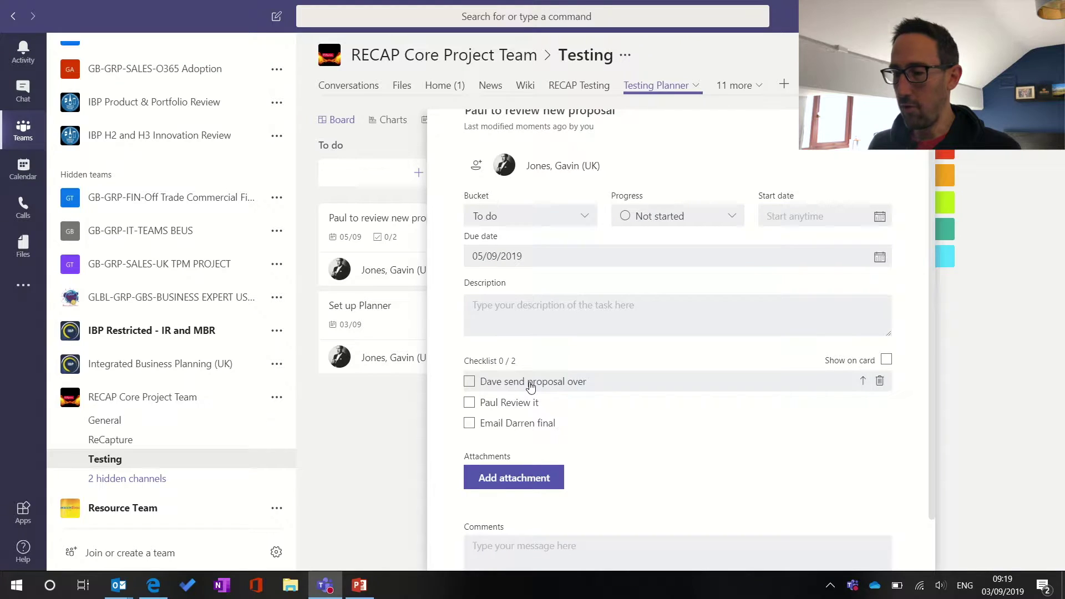
pyautogui.write(' verdict')
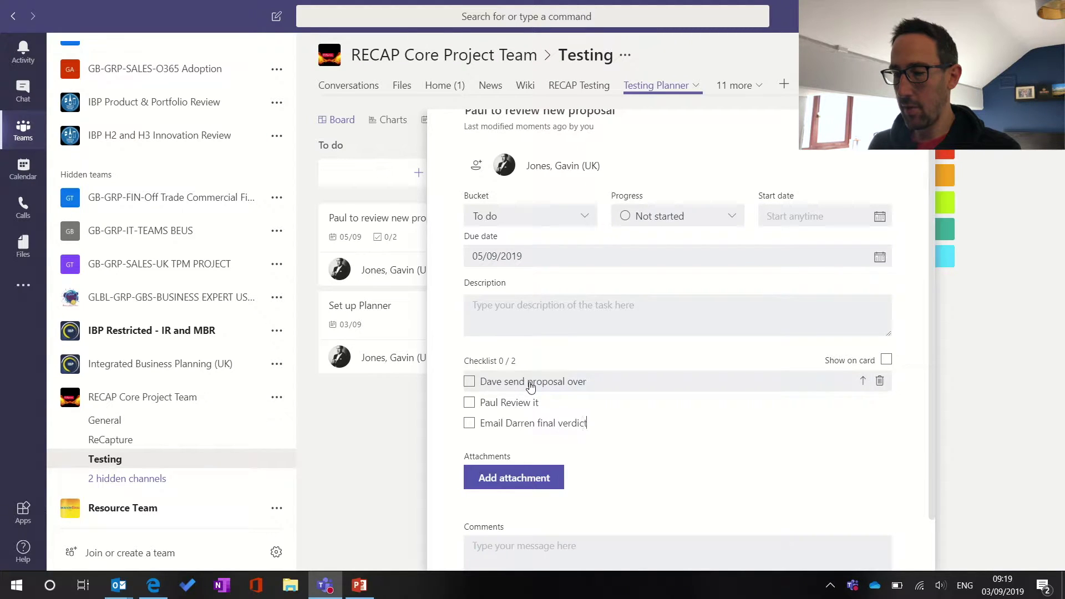
pyautogui.press('Return')
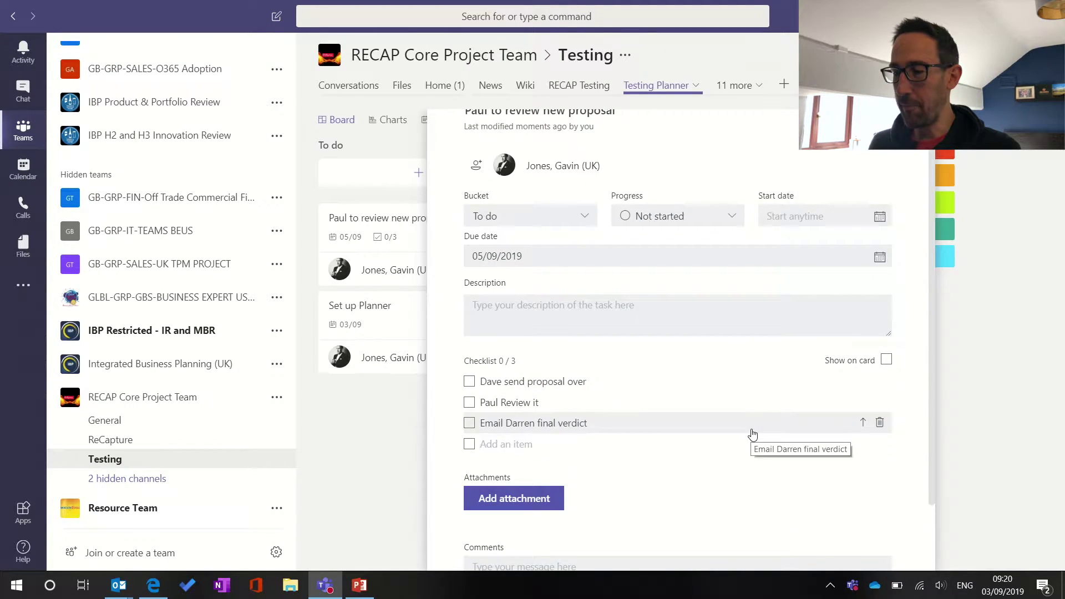
# - Examine the task's attachment options, the SharePoint document library and the link form with address and display text, without attaching anything
pyautogui.scroll(-2, 753, 433)
pyautogui.click(502, 416)
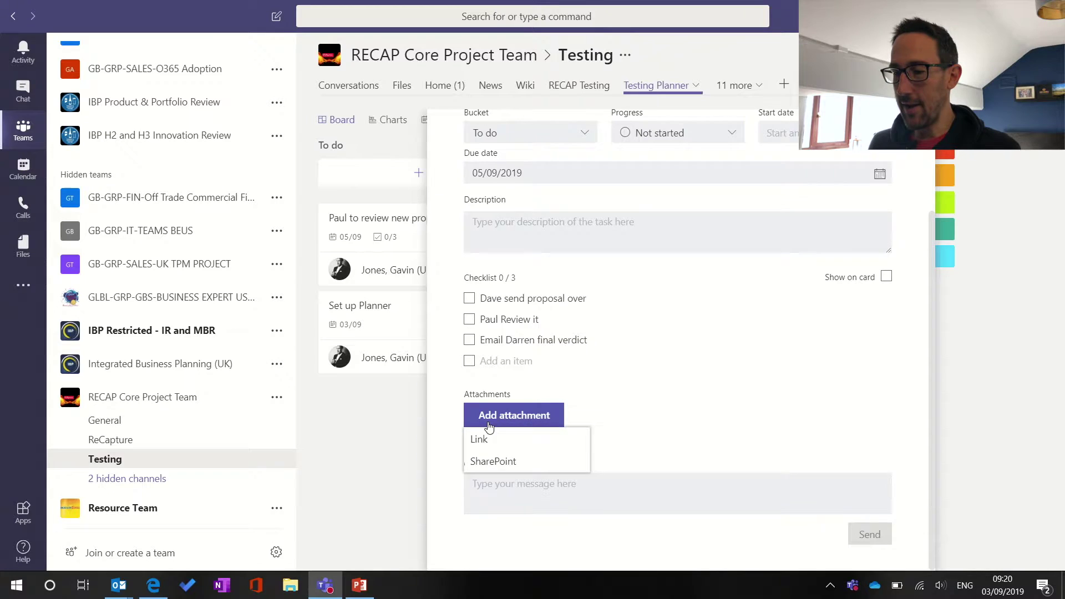
pyautogui.click(493, 465)
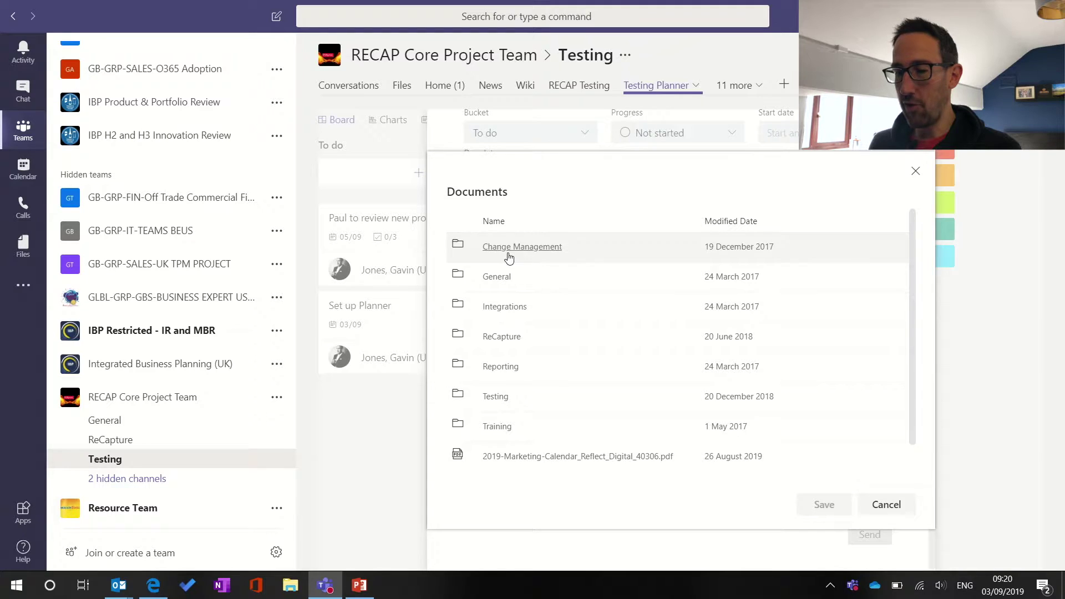
pyautogui.click(866, 506)
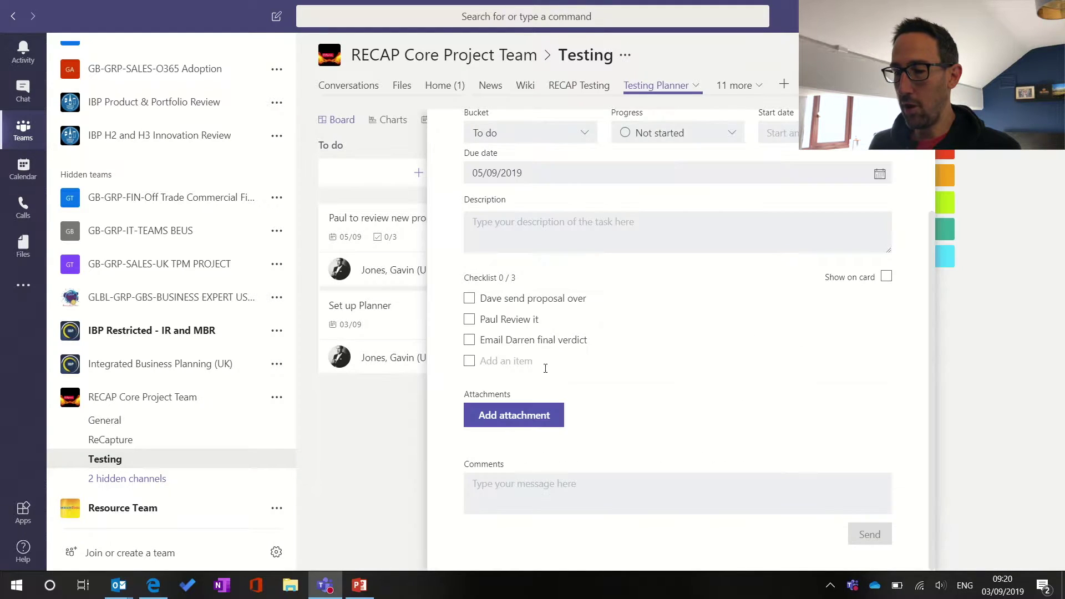
pyautogui.click(507, 422)
pyautogui.click(481, 440)
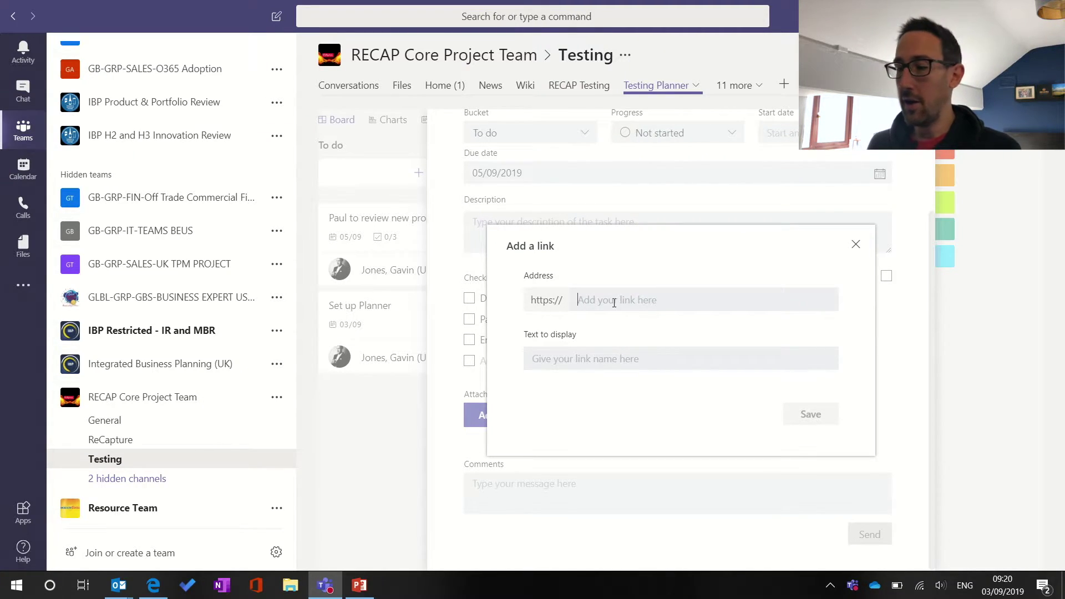
pyautogui.click(580, 358)
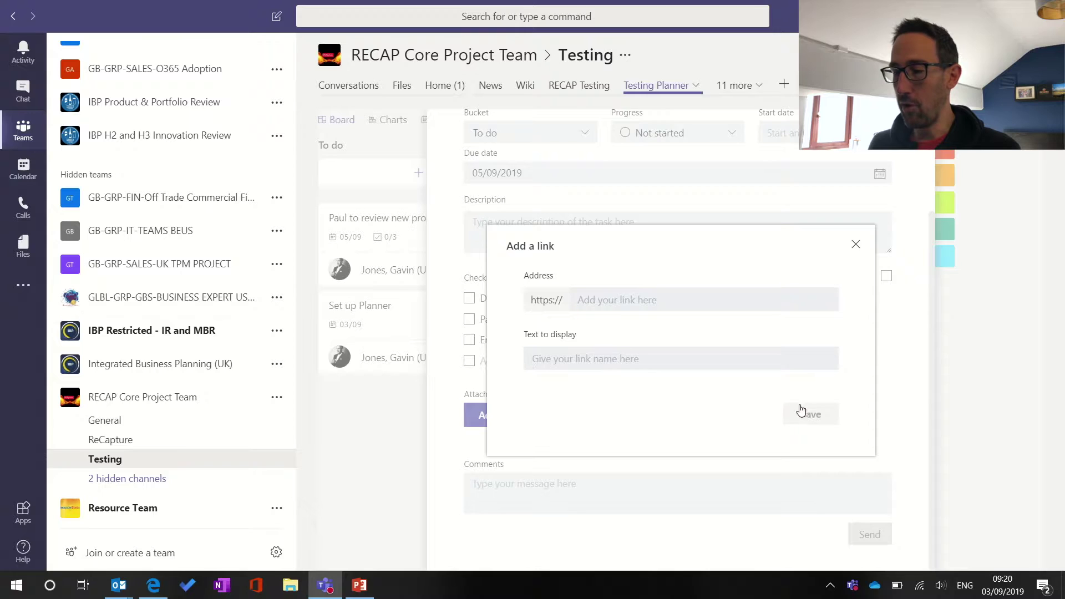
pyautogui.click(857, 244)
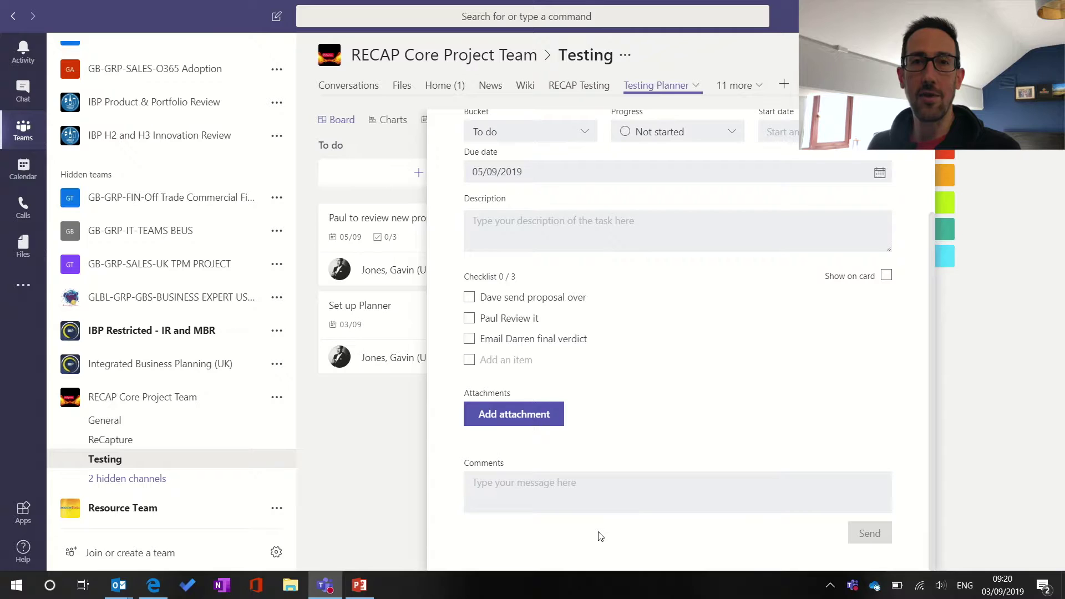
# - Review the assigned and unassigned team members available for the proposal review task without changing the assignment
pyautogui.scroll(3, 702, 367)
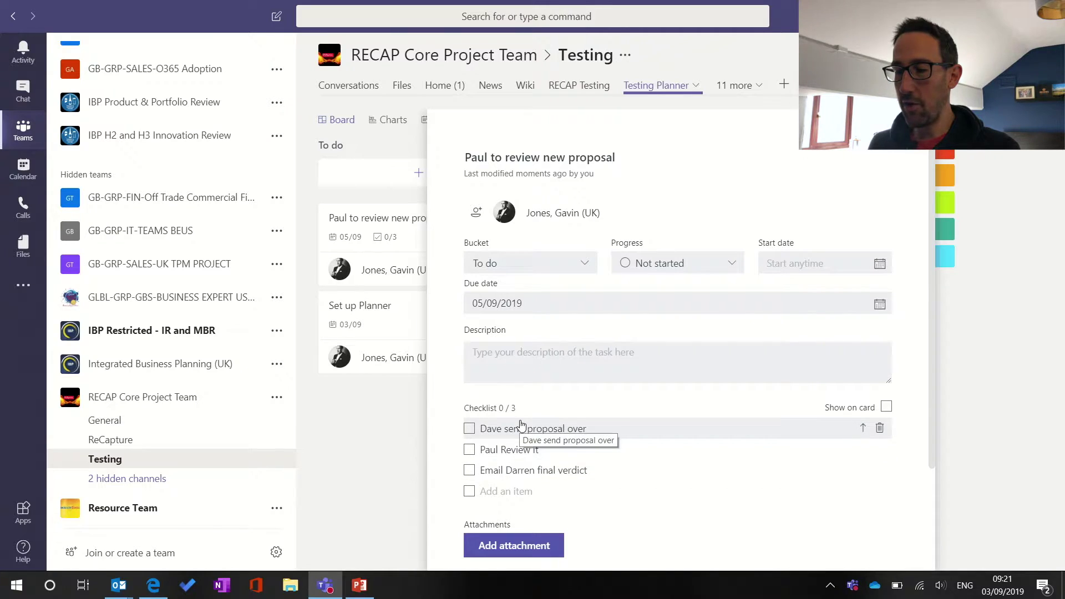
pyautogui.click(475, 221)
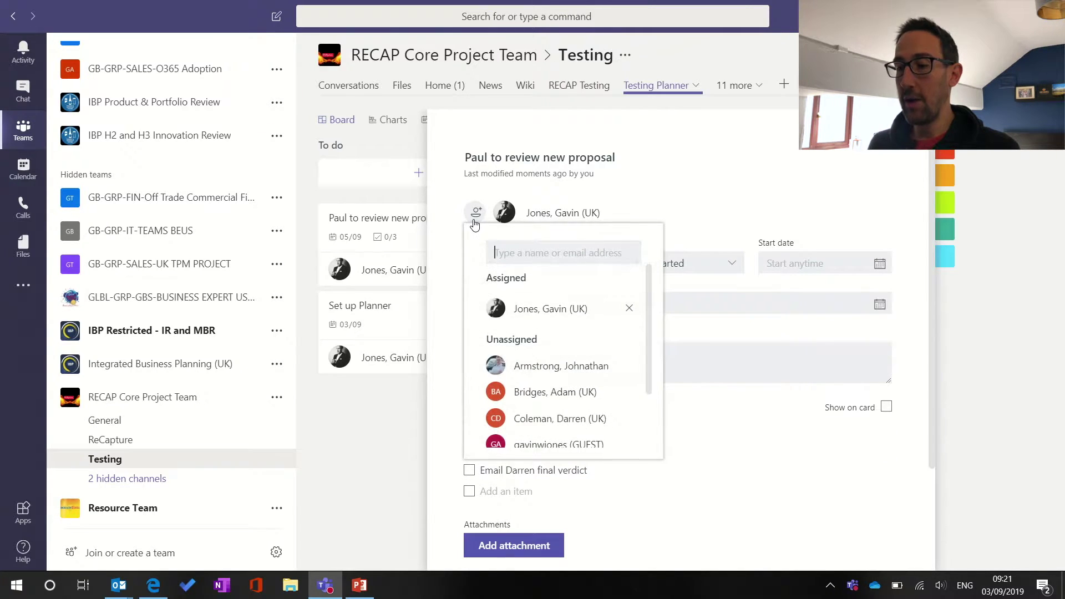
pyautogui.click(693, 201)
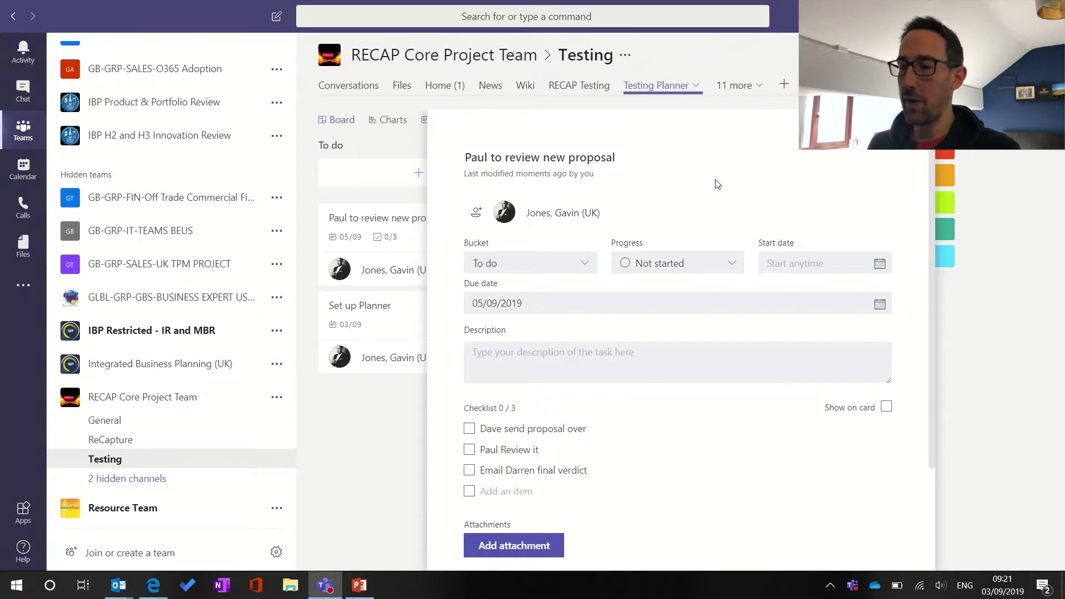
# - Check the proposal review task's extra options, close its details, and examine the Copy Task settings without making a copy
pyautogui.click(887, 133)
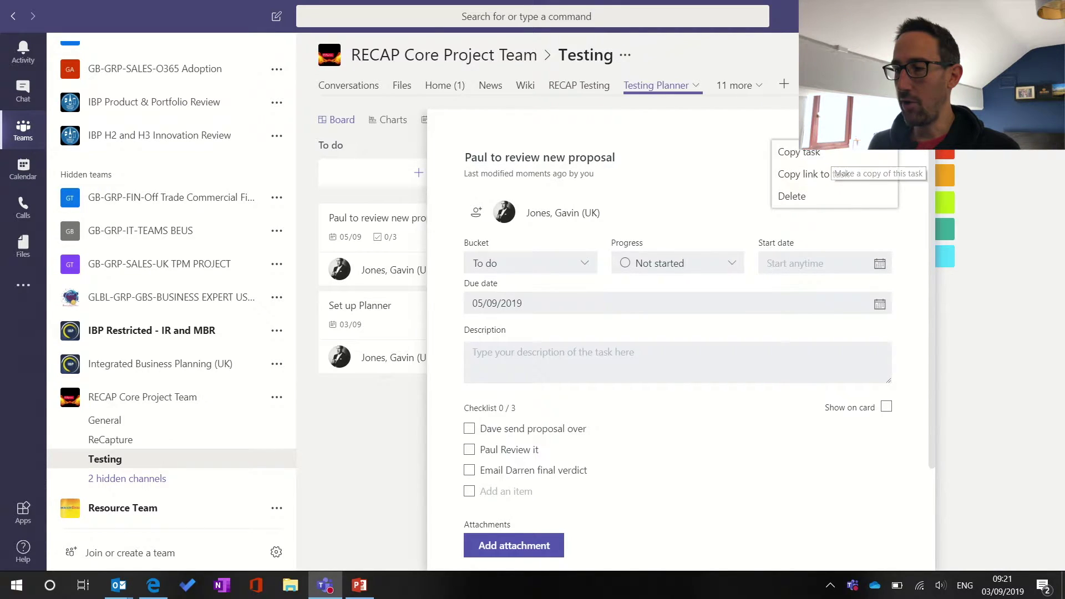
pyautogui.press('Escape')
pyautogui.press('Escape')
pyautogui.click(504, 241)
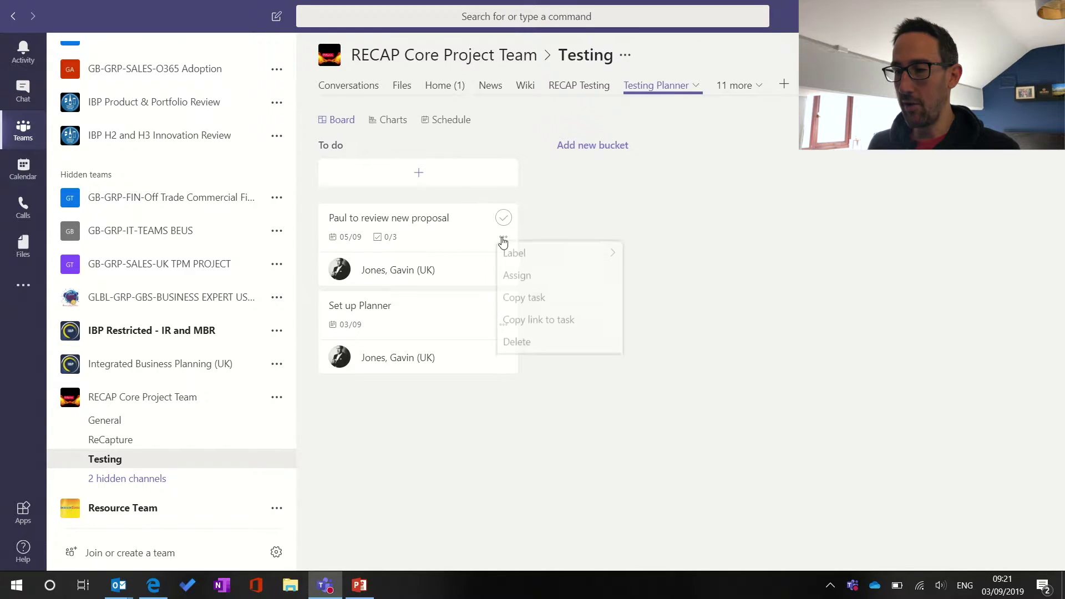
pyautogui.click(527, 297)
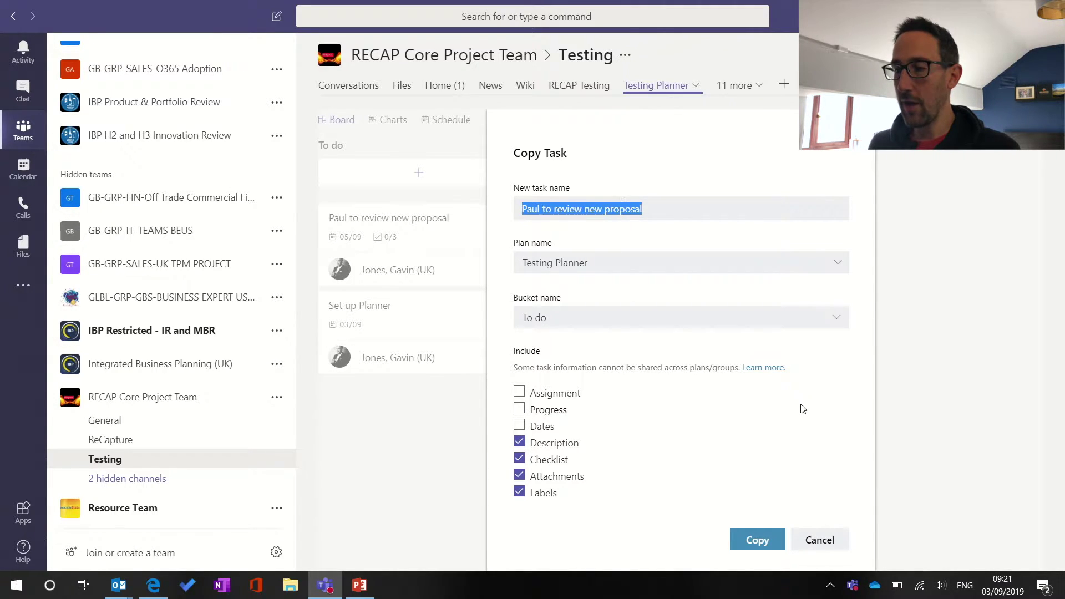
pyautogui.click(814, 539)
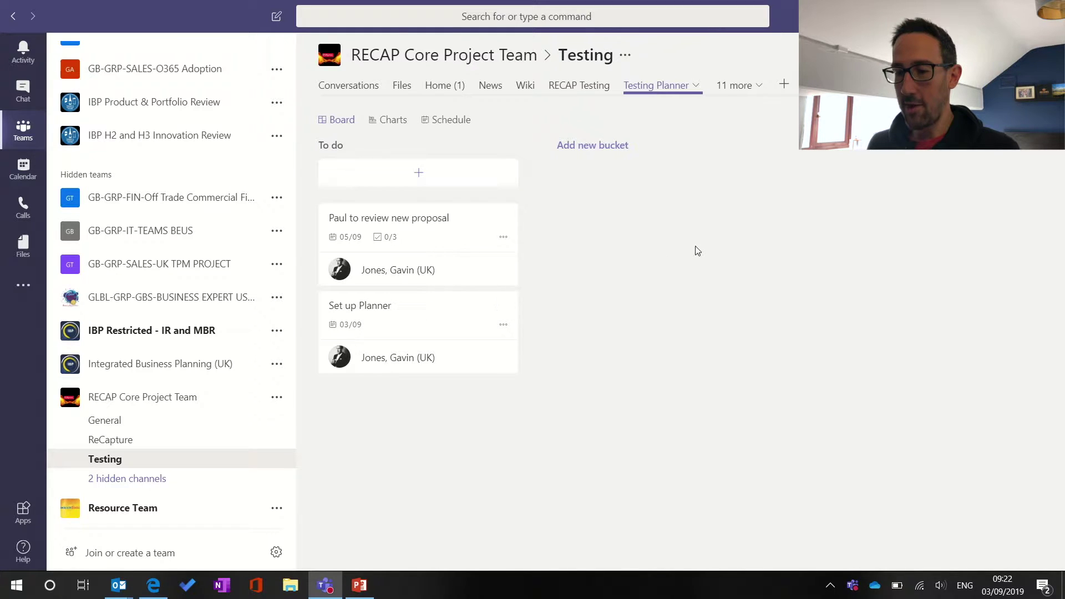
# - Create a new bucket named "Next Meeting Agenda" on the board
pyautogui.click(589, 148)
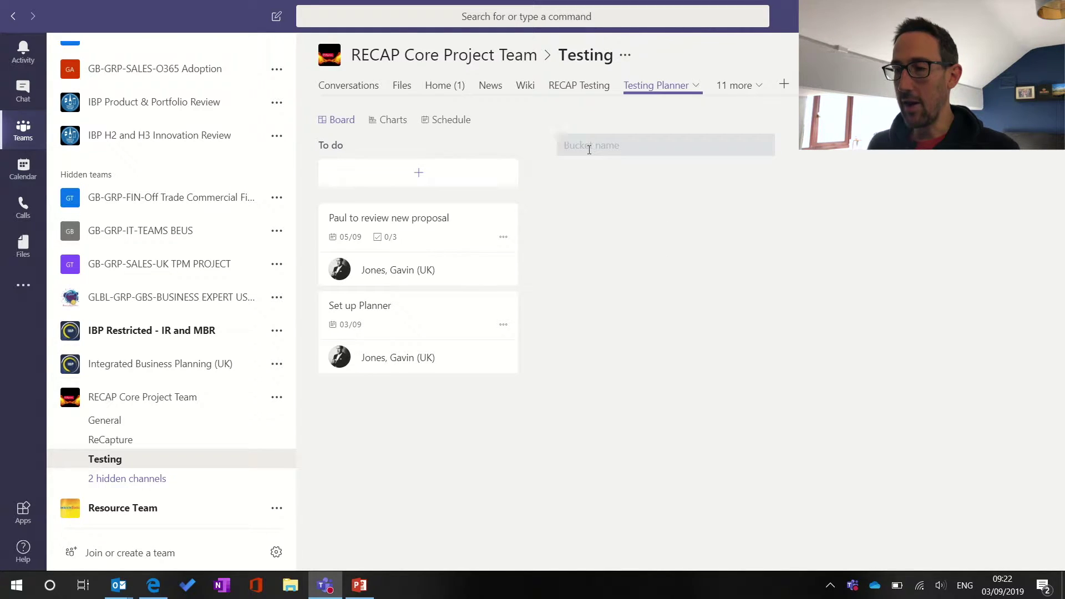
pyautogui.write('Ne')
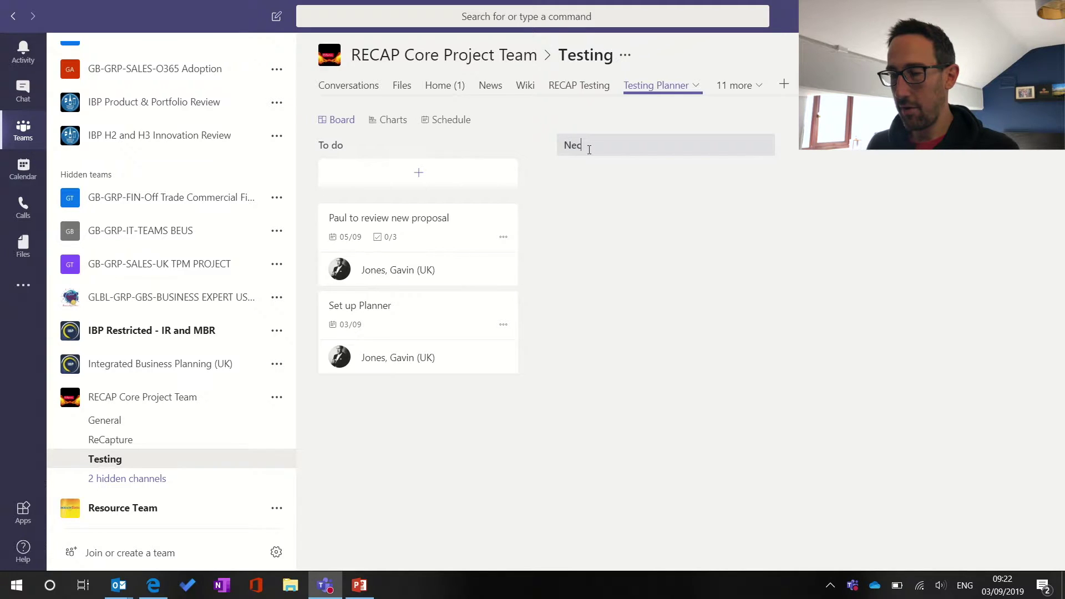
pyautogui.write('xt Meet')
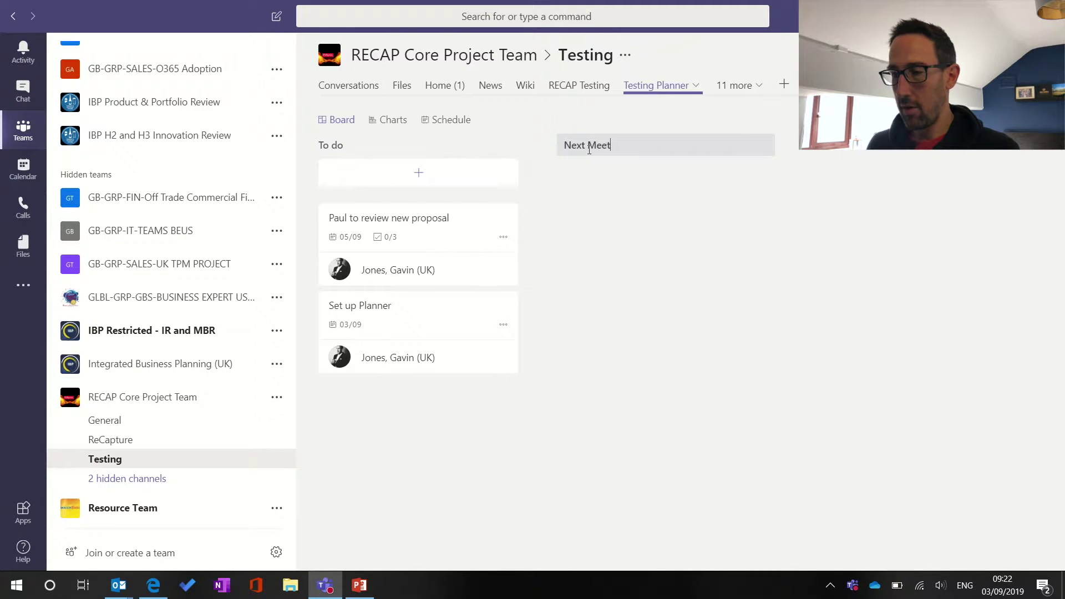
pyautogui.write('ing Agenda')
pyautogui.press('Return')
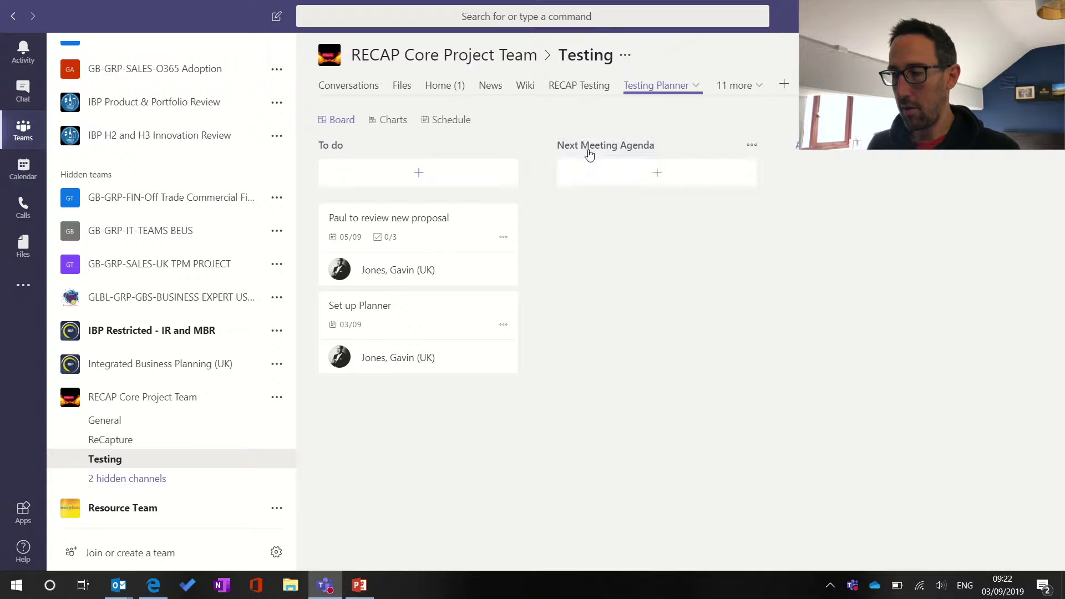
# - Add the tasks "Meeting open" and "Finance Review" to the Next Meeting Agenda bucket, without due dates or assignees
pyautogui.click(654, 177)
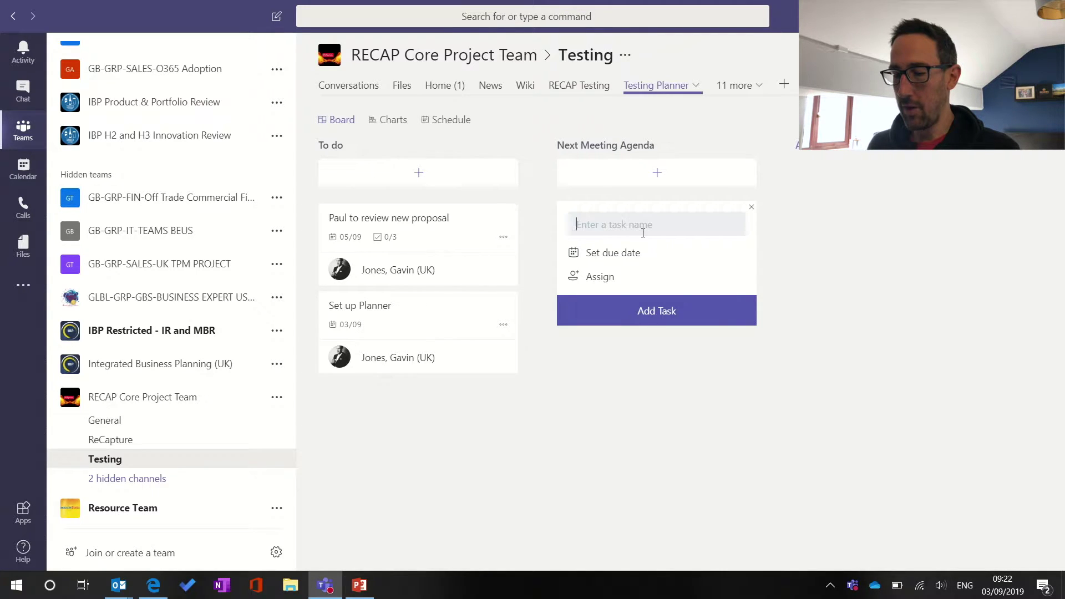
pyautogui.write('Meeting o')
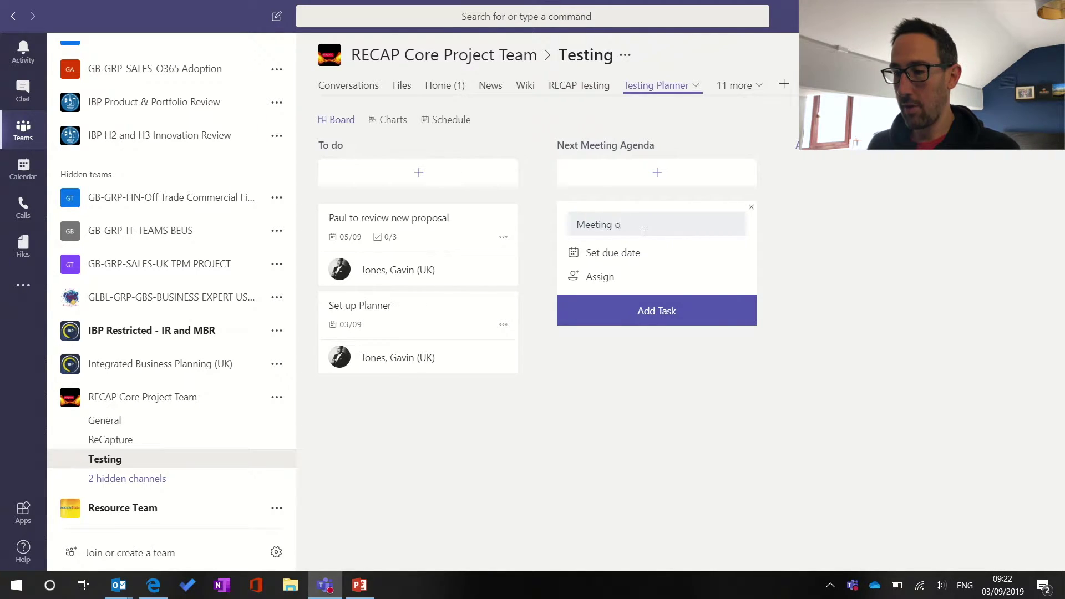
pyautogui.write('pen')
pyautogui.press('Return')
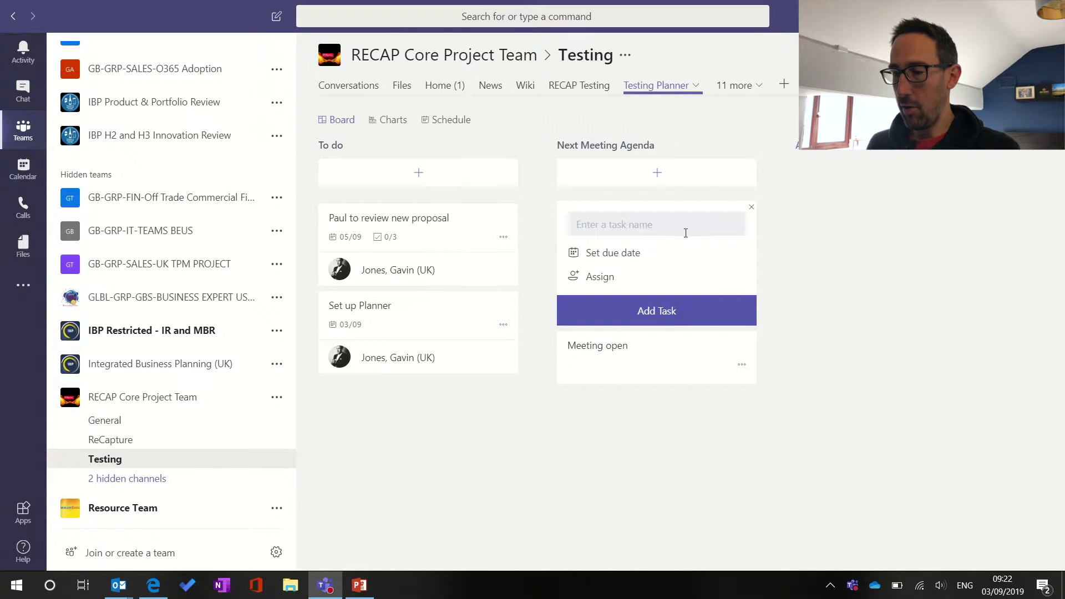
pyautogui.write('Finan')
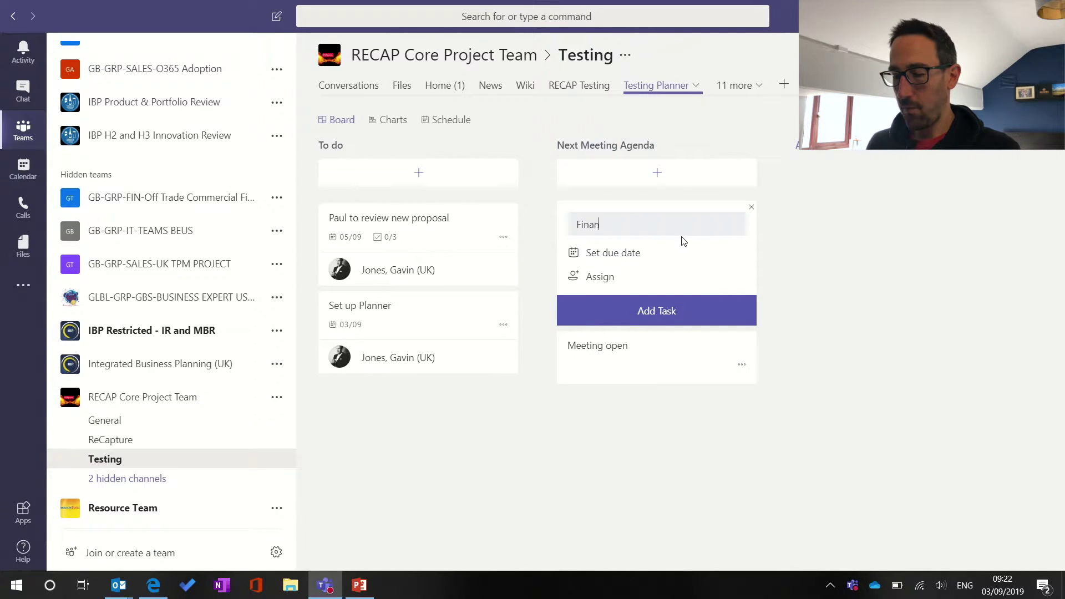
pyautogui.write('ce Review')
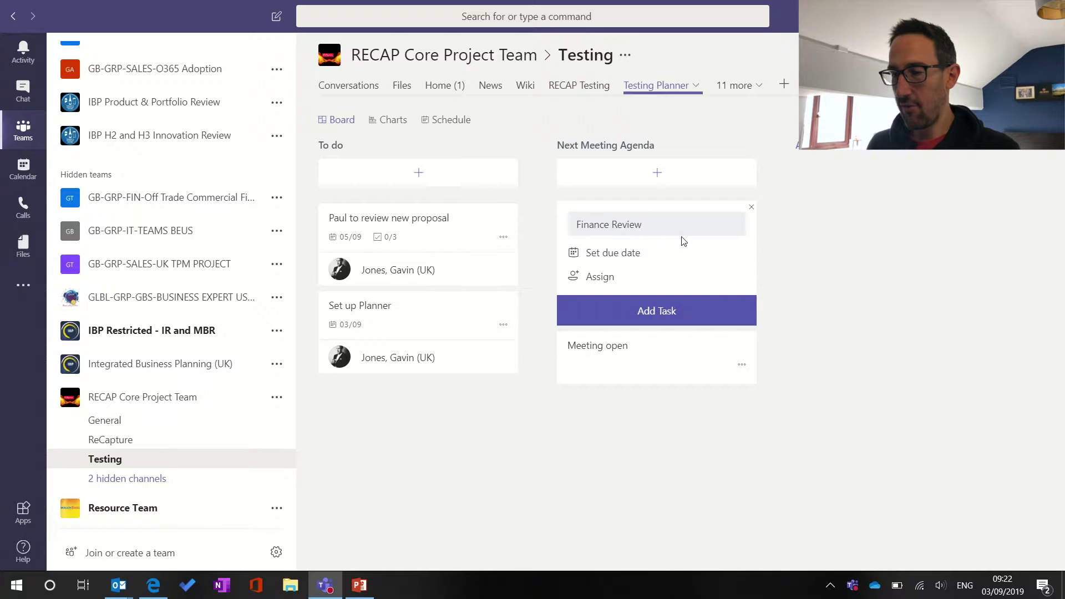
pyautogui.press('Return')
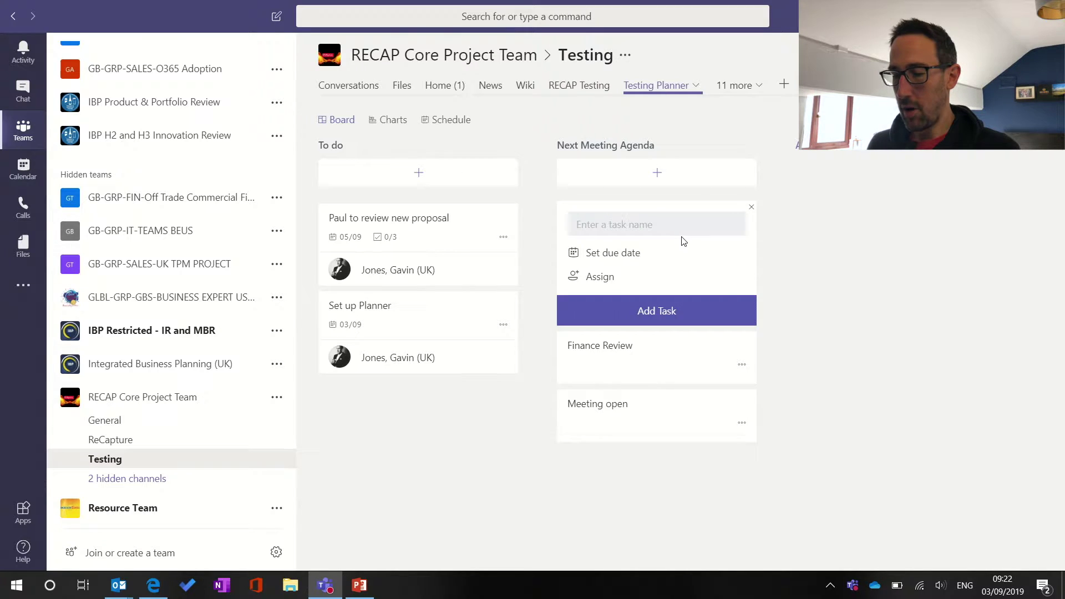
# - Add the tasks "Marketing Section" and "Demand Update" to the Next Meeting Agenda bucket, then close the new-task form
pyautogui.write('Marketing ')
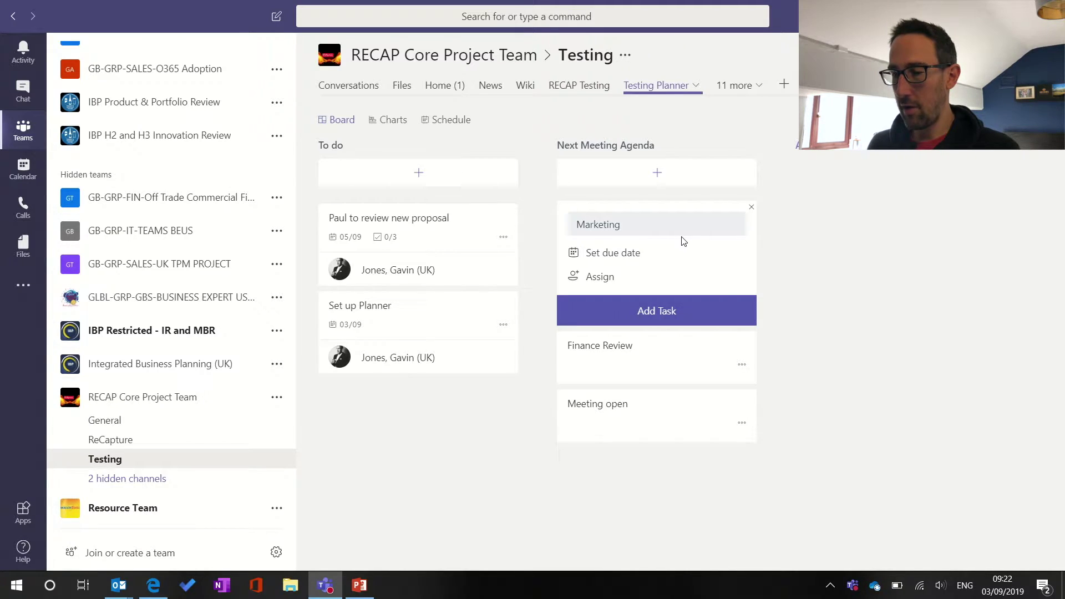
pyautogui.write('Section')
pyautogui.press('Return')
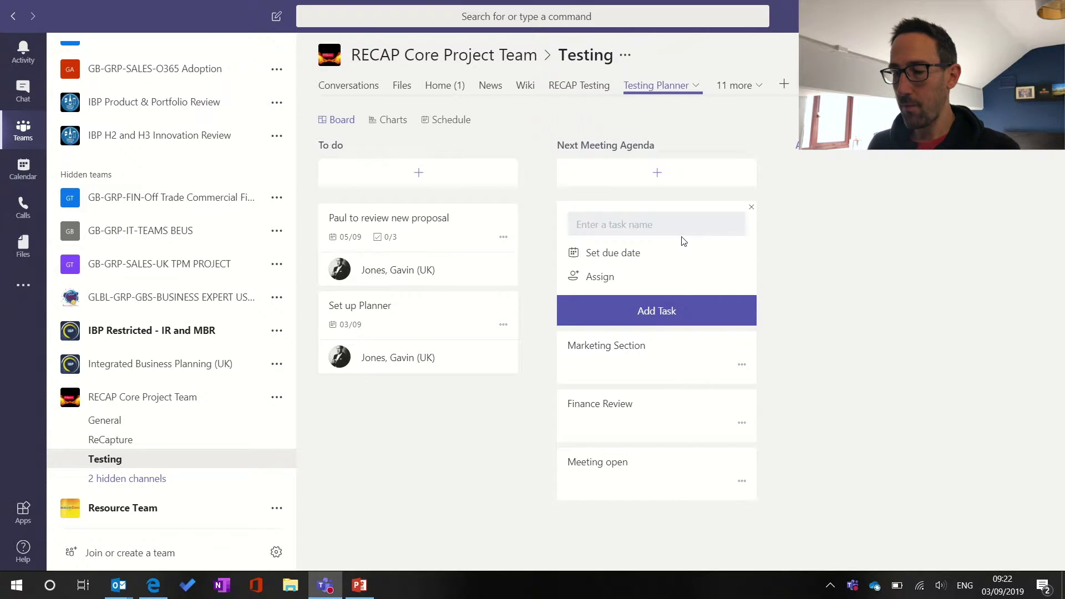
pyautogui.write('Demand Up')
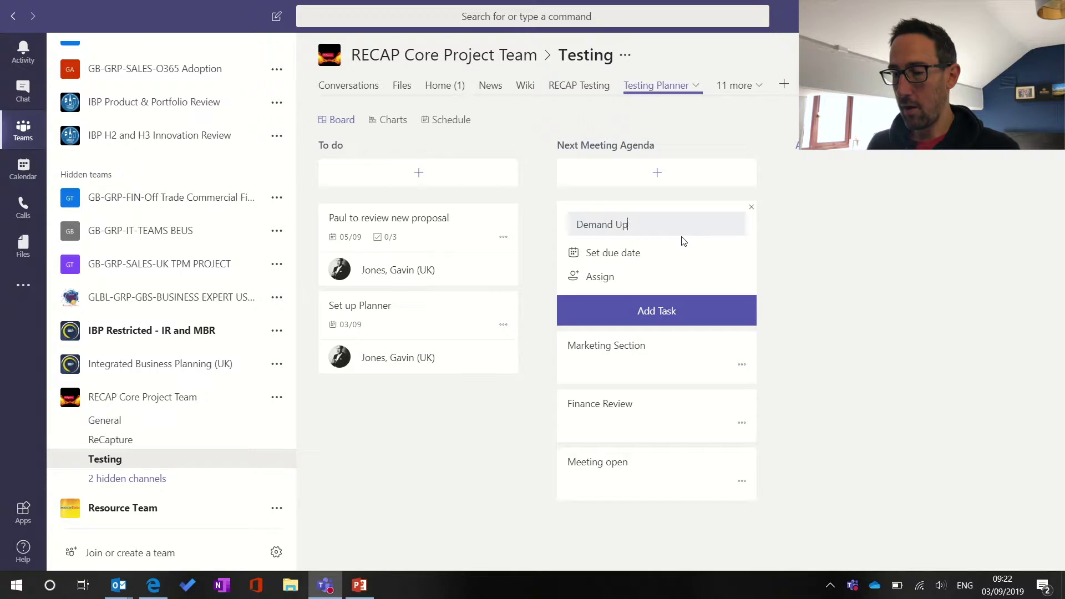
pyautogui.write('date')
pyautogui.press('Return')
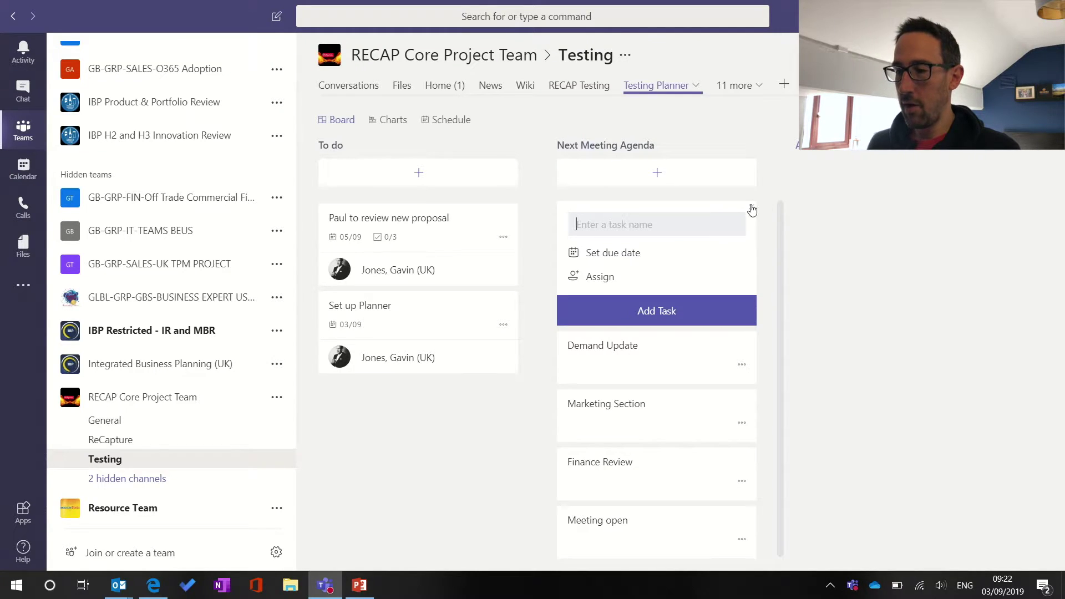
pyautogui.press('Escape')
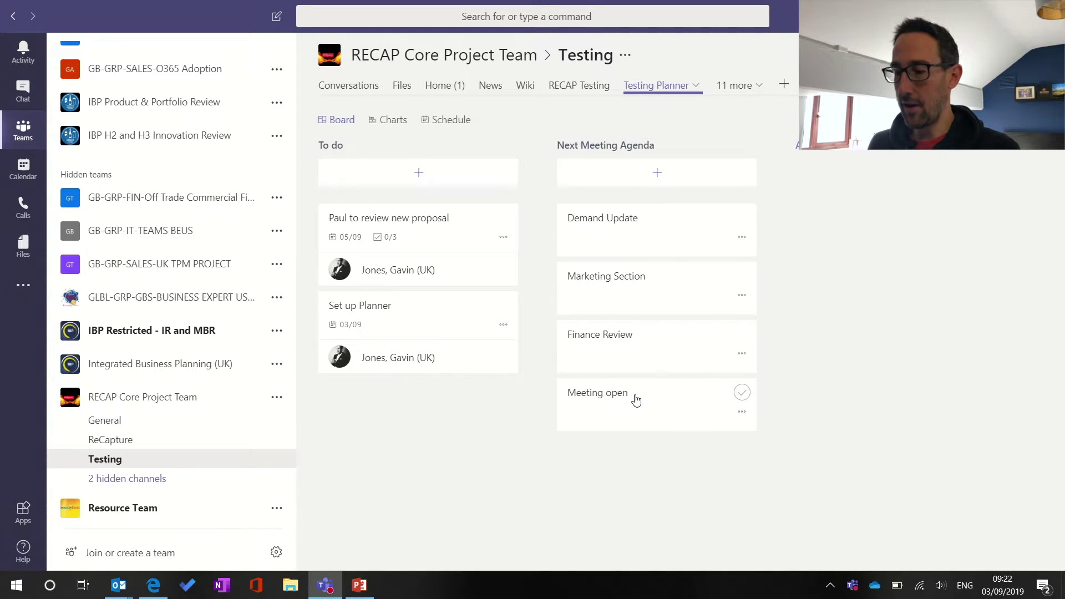
# - Reorder the Next Meeting Agenda tasks as Meeting open, Finance Review, Marketing Section, Demand Update
pyautogui.moveTo(657, 410); pyautogui.dragTo(638, 225)
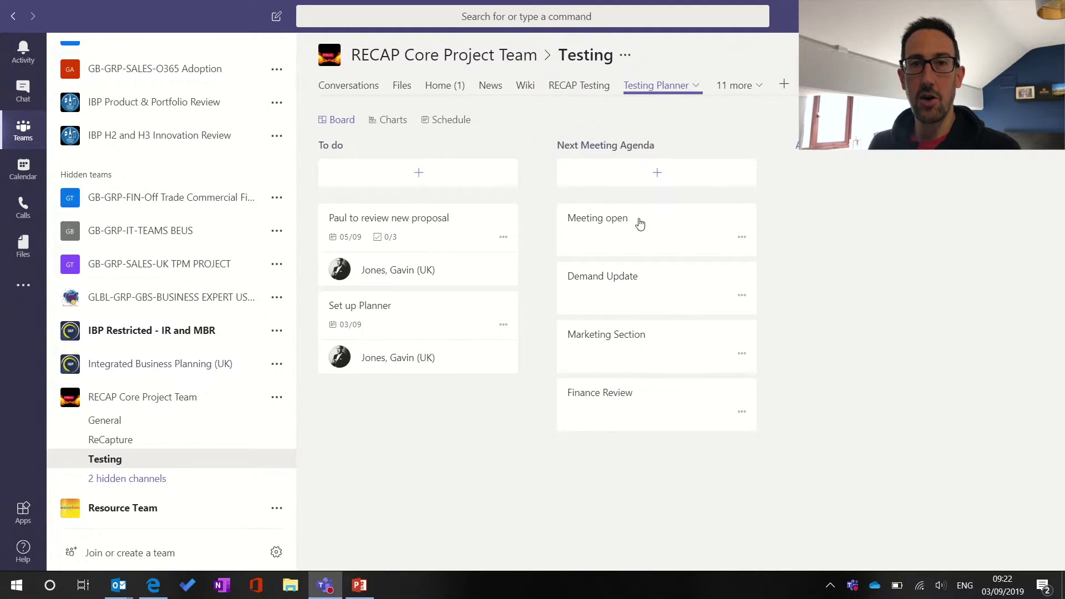
pyautogui.moveTo(618, 415); pyautogui.dragTo(616, 304)
pyautogui.moveTo(615, 345); pyautogui.dragTo(610, 408)
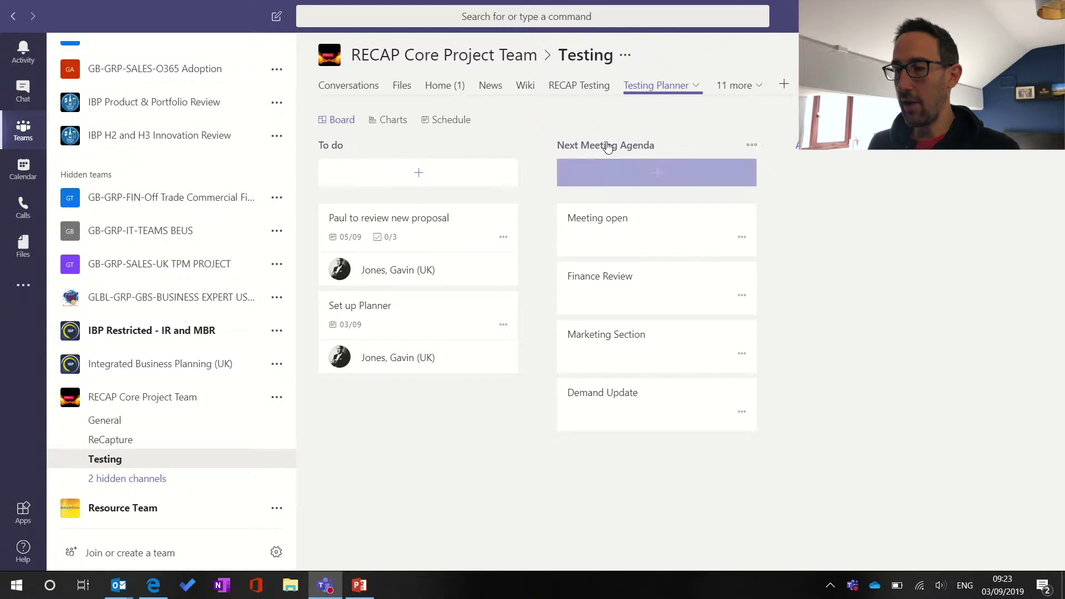
pyautogui.click(660, 173)
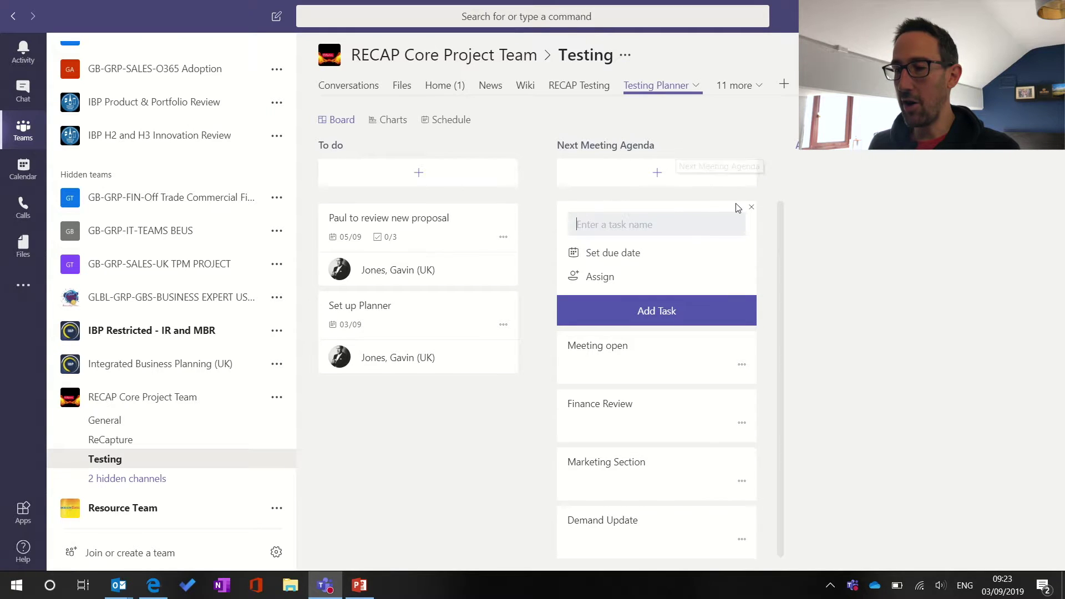
pyautogui.click(751, 211)
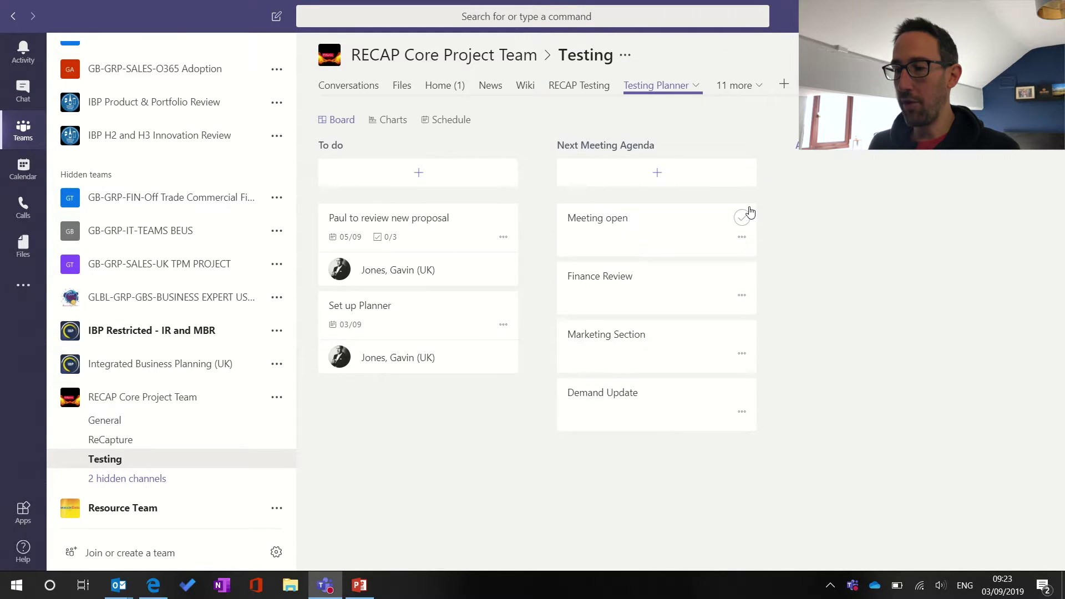
# - Append durations to the agenda task titles: Meeting open (5min), Finance Review (45 mins), Marketing Section (1hr), Demand Update (20mins)
pyautogui.click(624, 223)
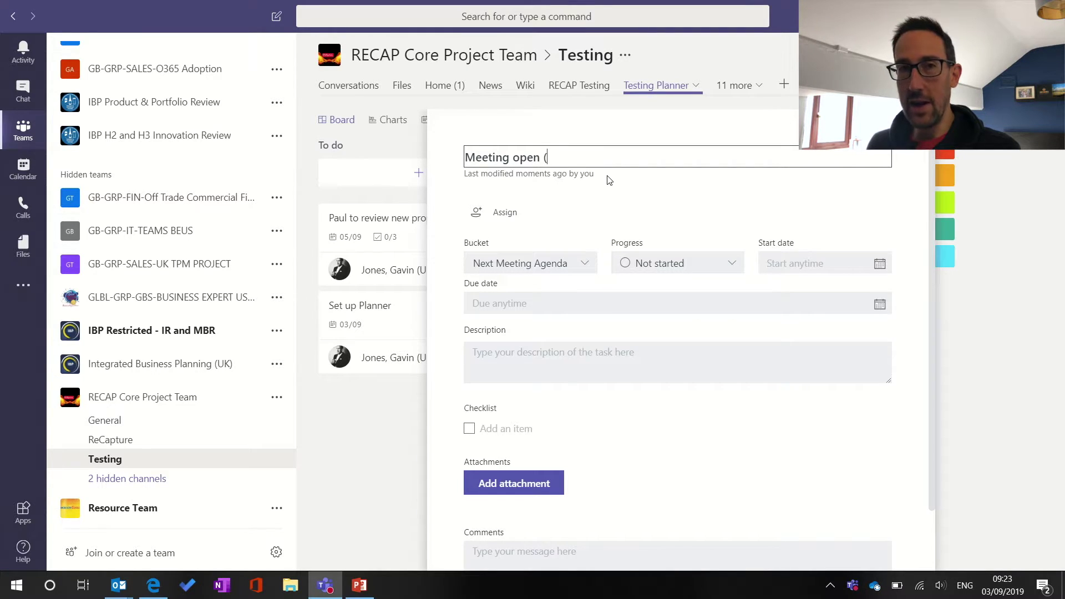
pyautogui.write('5min)')
pyautogui.press('Escape')
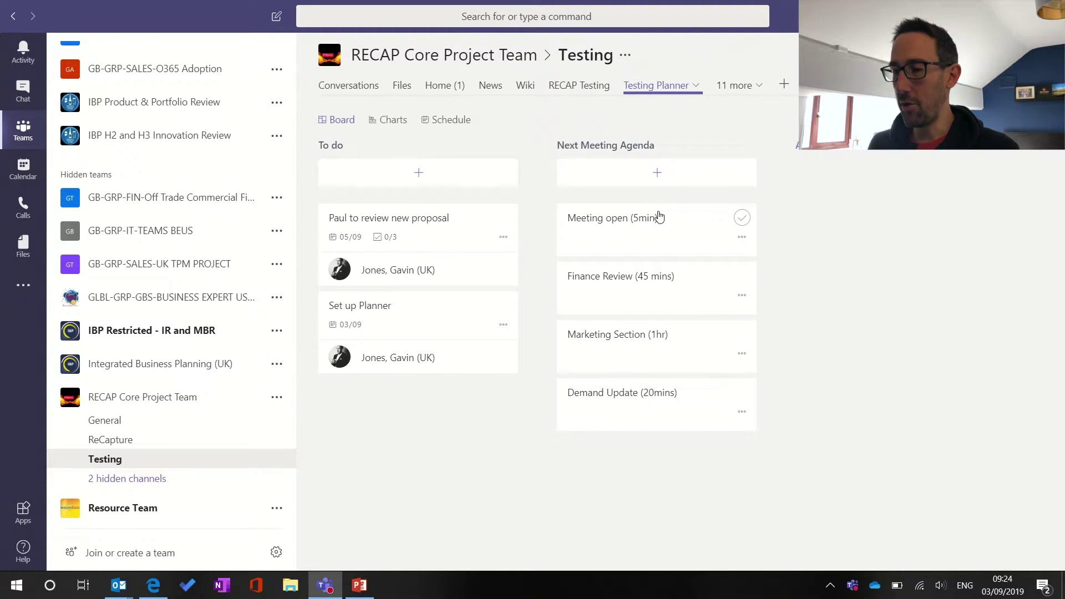
# - Assign the Finance Review task to the same team member who is assigned to the To do tasks
pyautogui.click(675, 291)
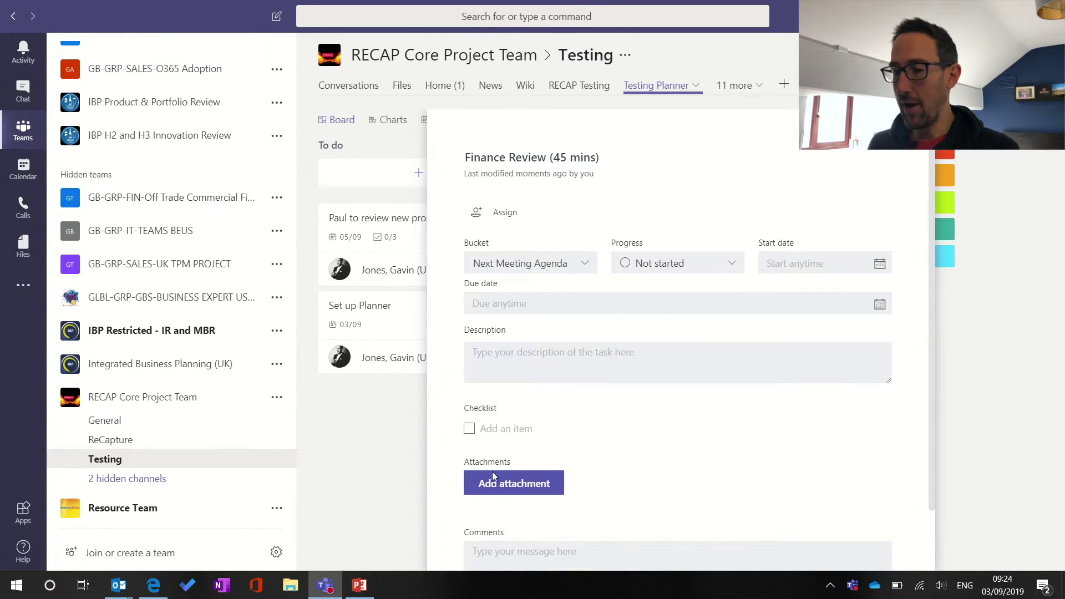
pyautogui.click(505, 215)
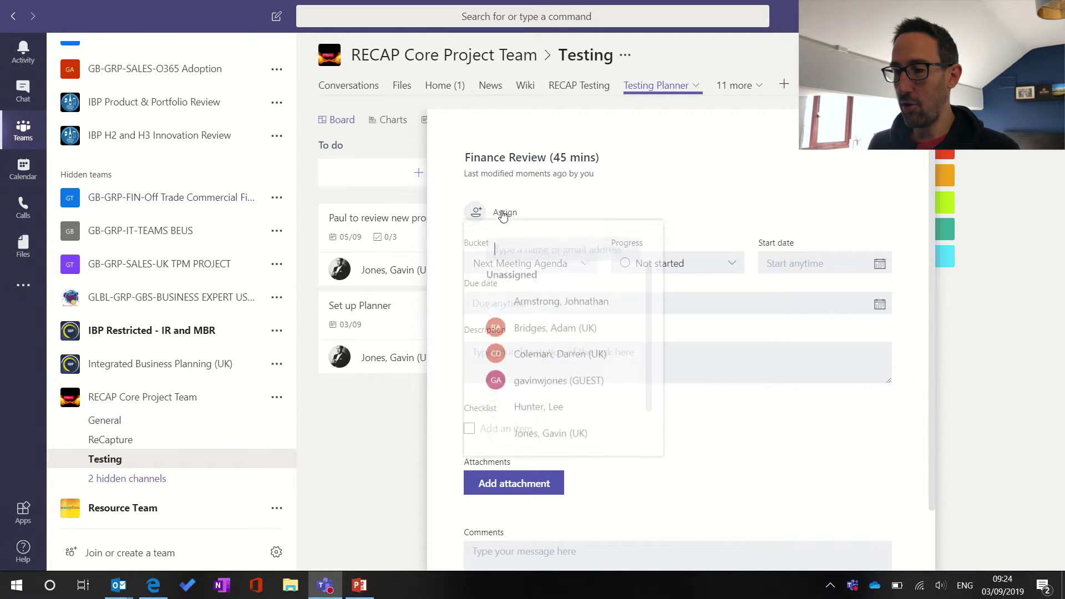
pyautogui.write('jones')
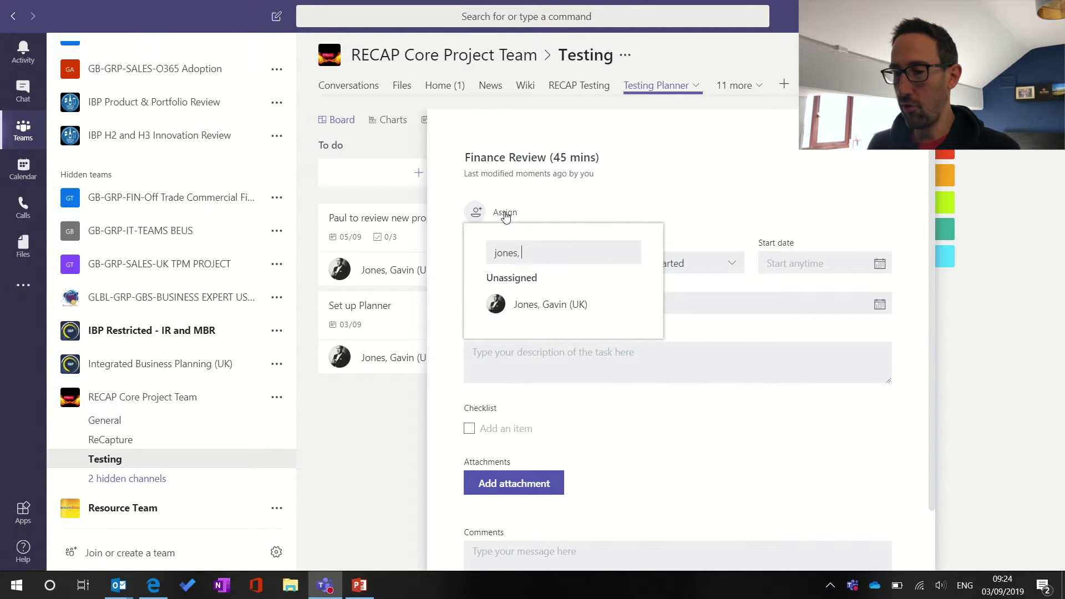
pyautogui.write(',')
pyautogui.click(554, 302)
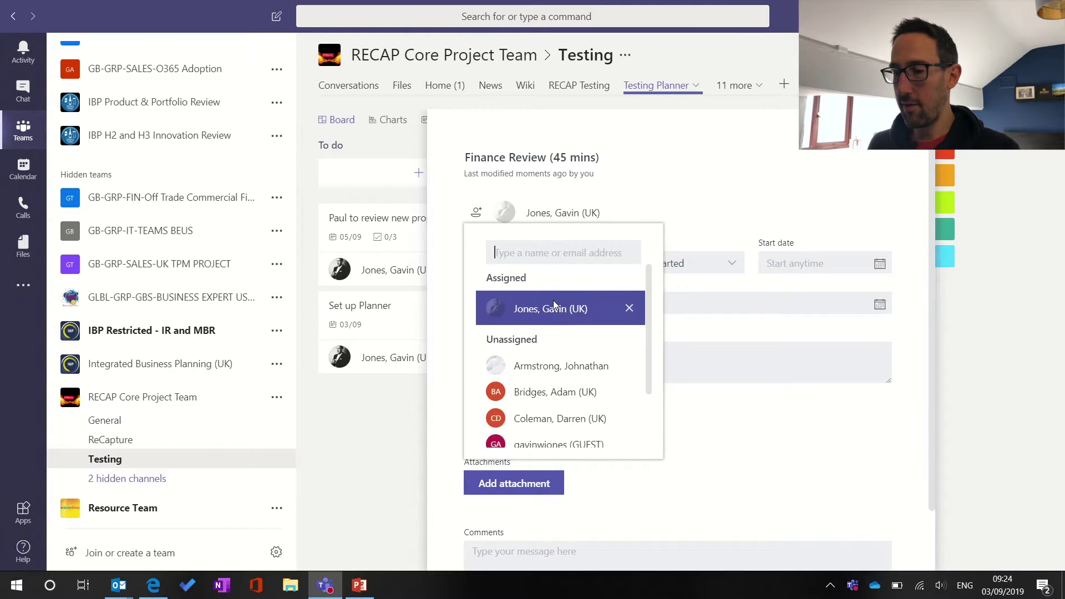
pyautogui.click(731, 181)
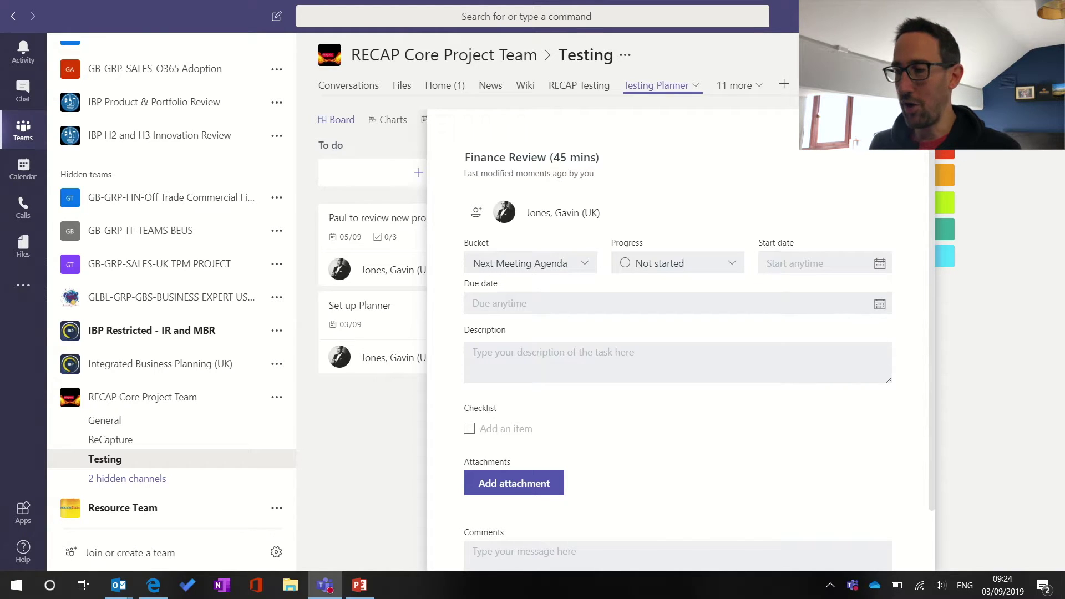
# - Set the Finance Review task's due date to 26/09/2019, leaving the start date empty, and close its details
pyautogui.click(829, 264)
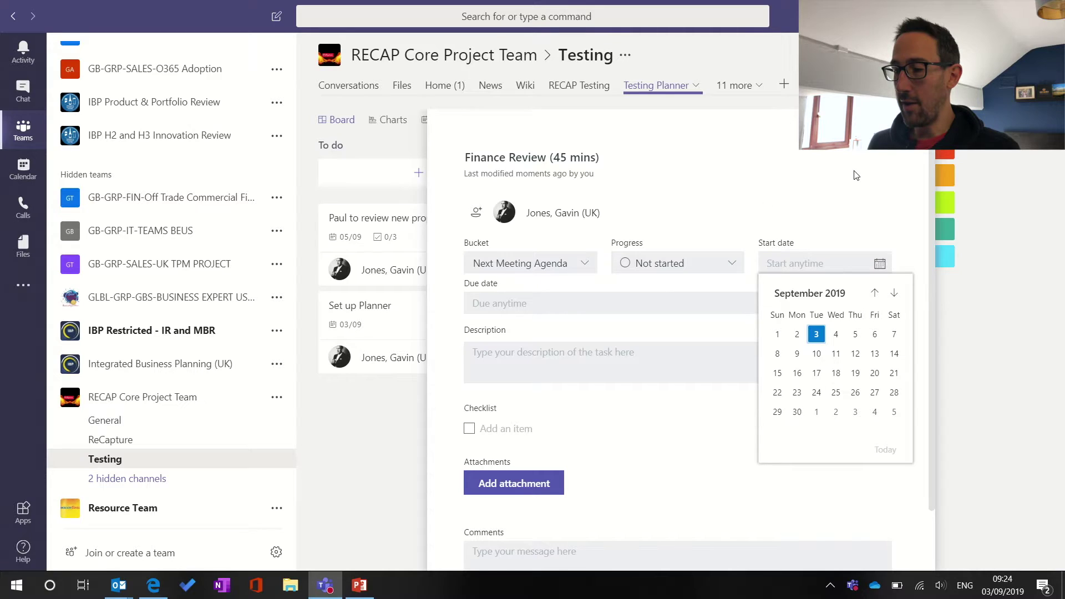
pyautogui.press('Escape')
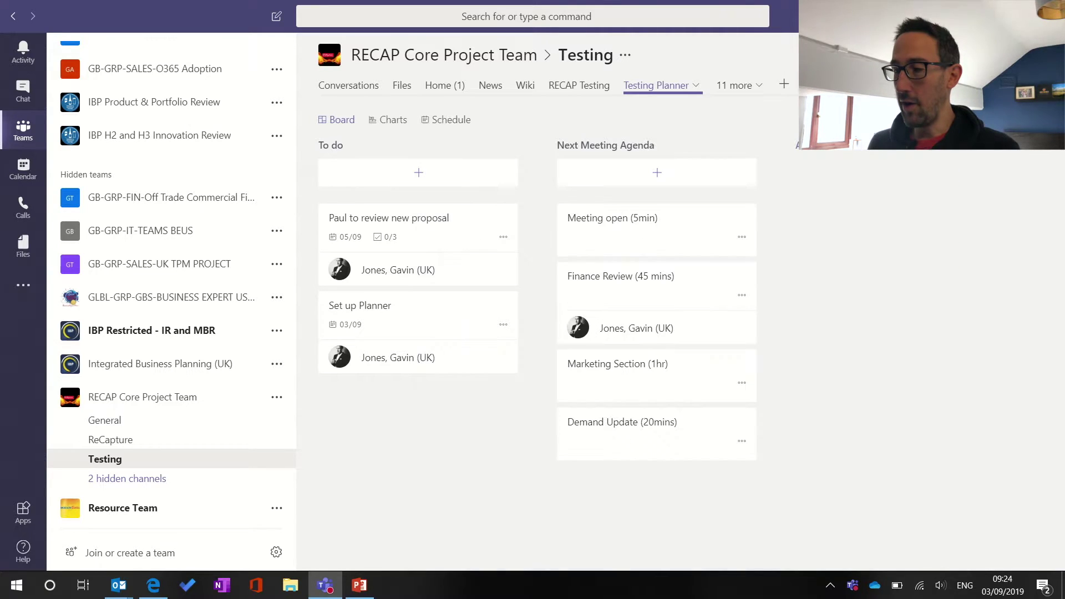
pyautogui.click(713, 281)
pyautogui.click(880, 304)
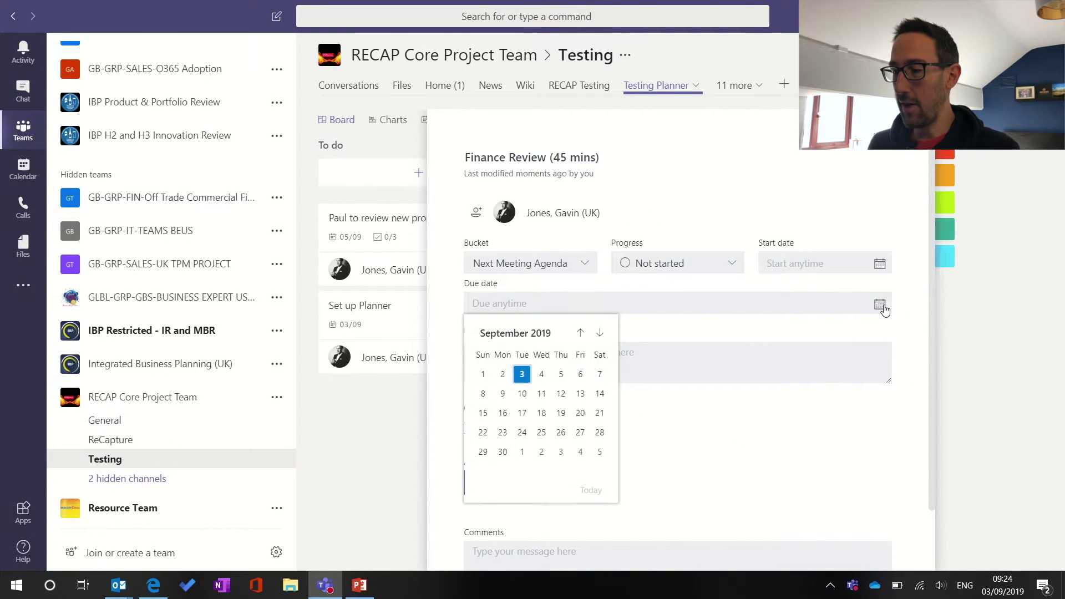
pyautogui.click(560, 432)
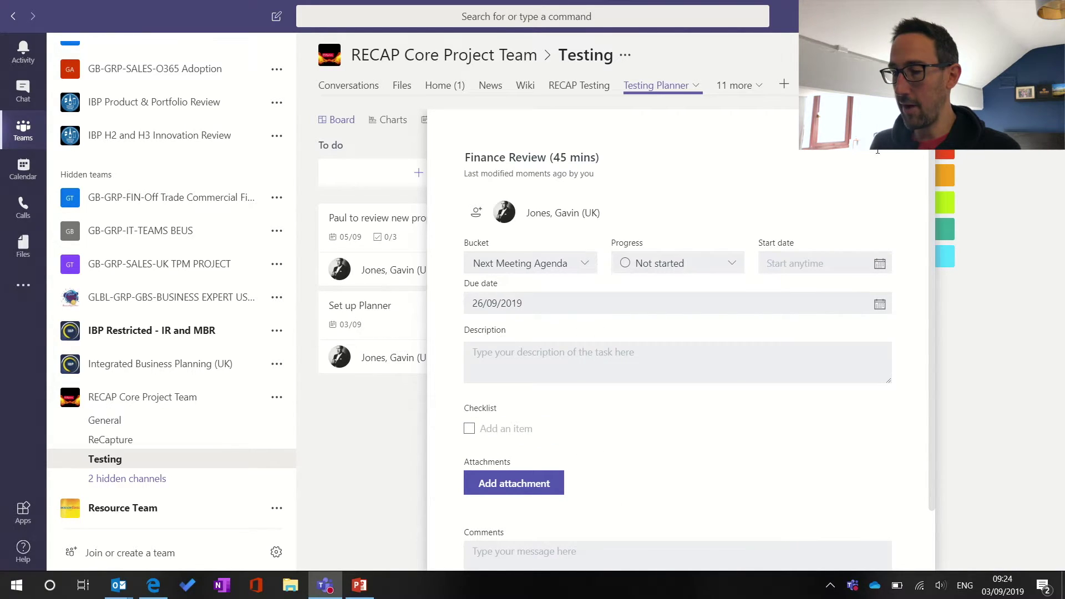
pyautogui.press('Escape')
# - Set the Meeting open task's due date to 26/09/2019 and return to the board
pyautogui.click(742, 239)
pyautogui.click(584, 245)
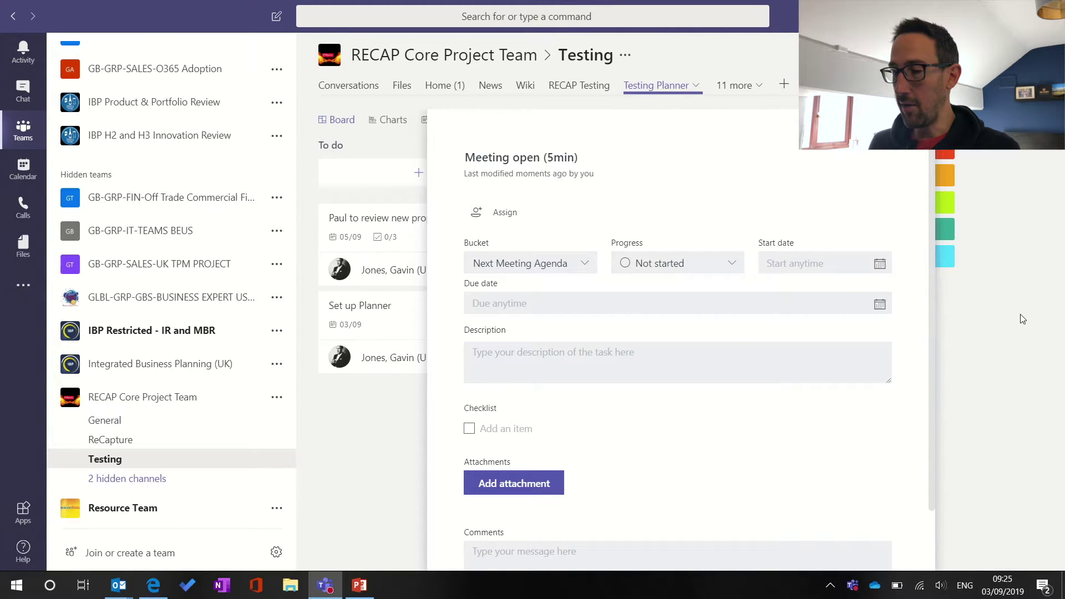
pyautogui.click(876, 305)
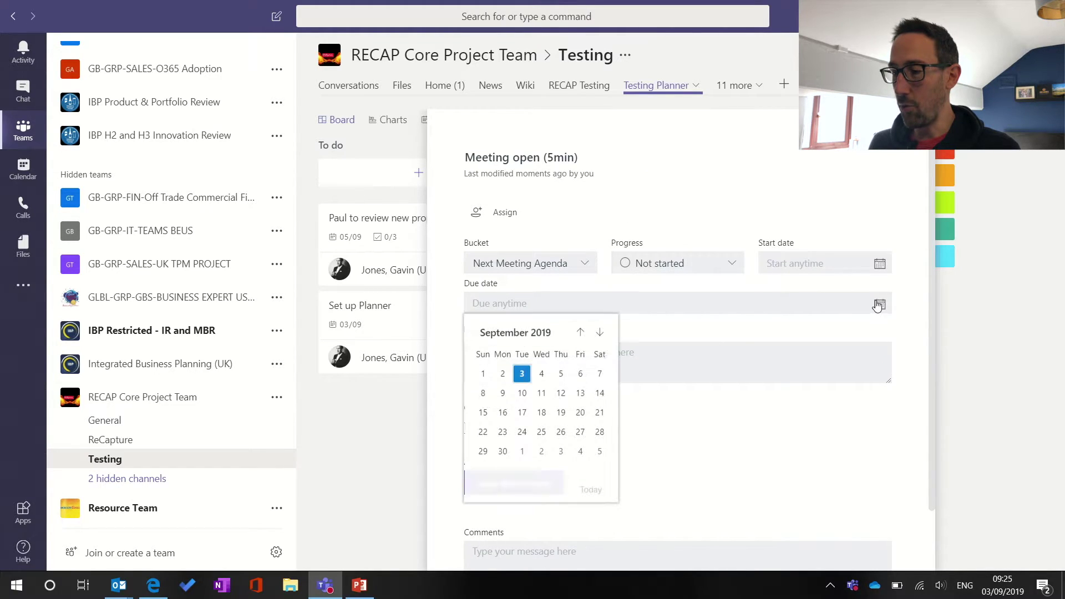
pyautogui.click(562, 433)
pyautogui.press('Escape')
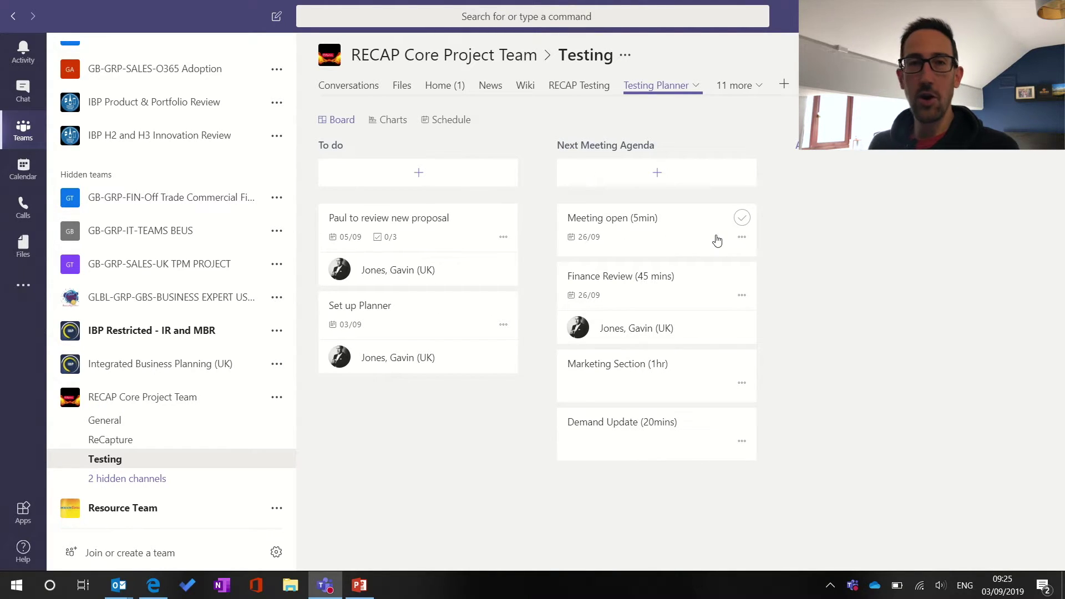
# - Rename the Next Meeting Agenda bucket to "Next Meeting Agenda - 26th Sep (Guild Hall)"
pyautogui.click(618, 148)
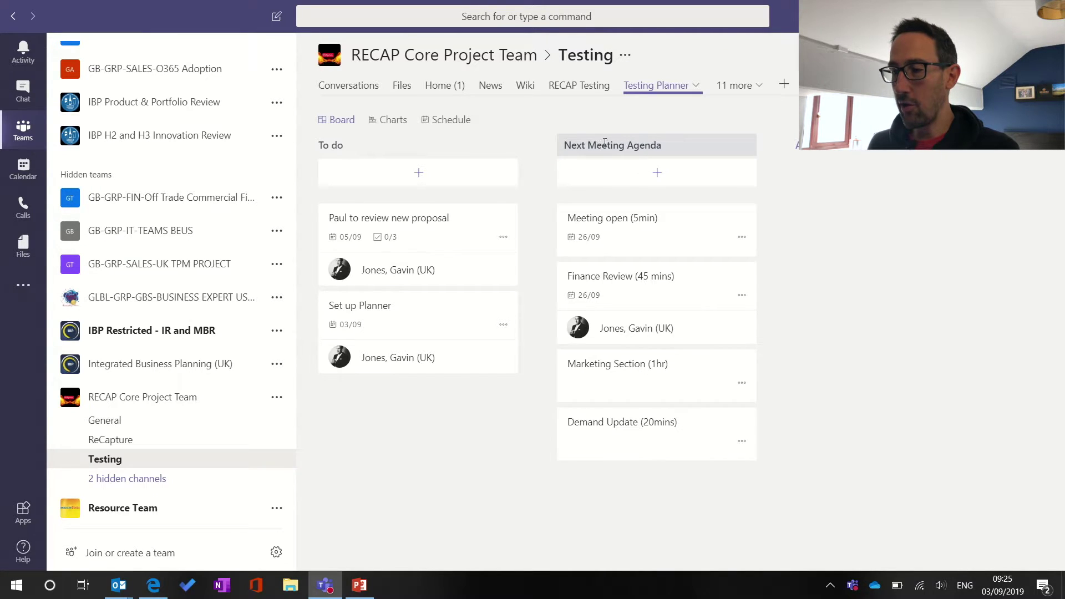
pyautogui.write('- ')
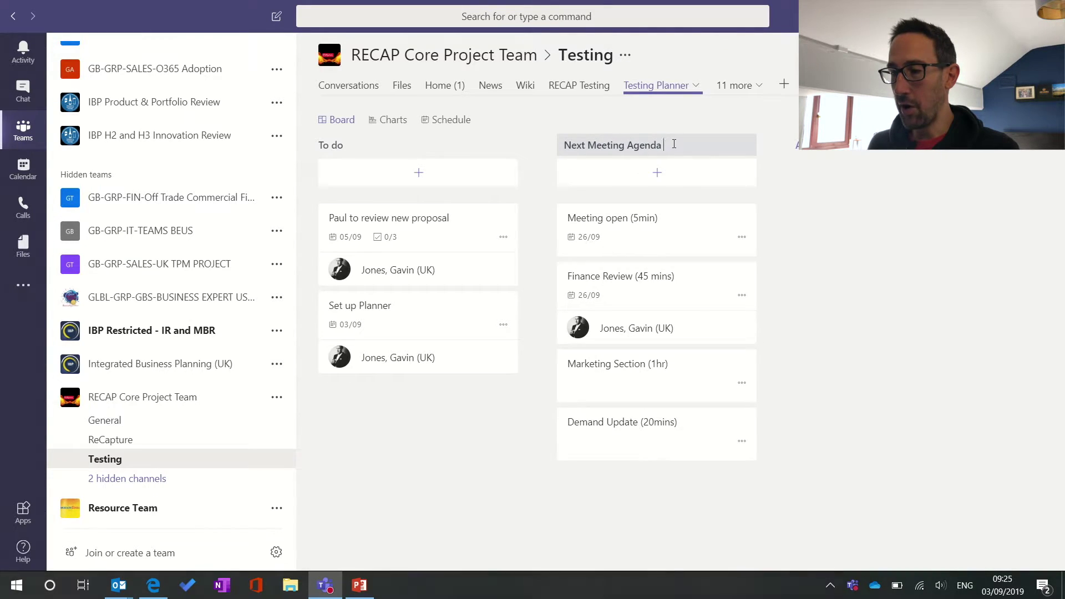
pyautogui.write('26th S')
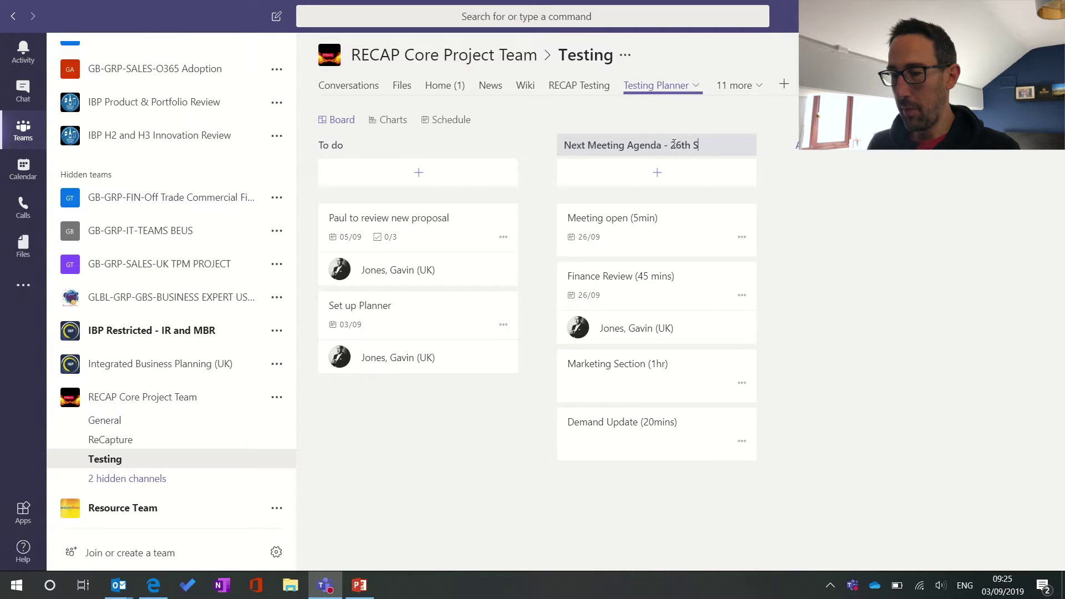
pyautogui.write('ep (G')
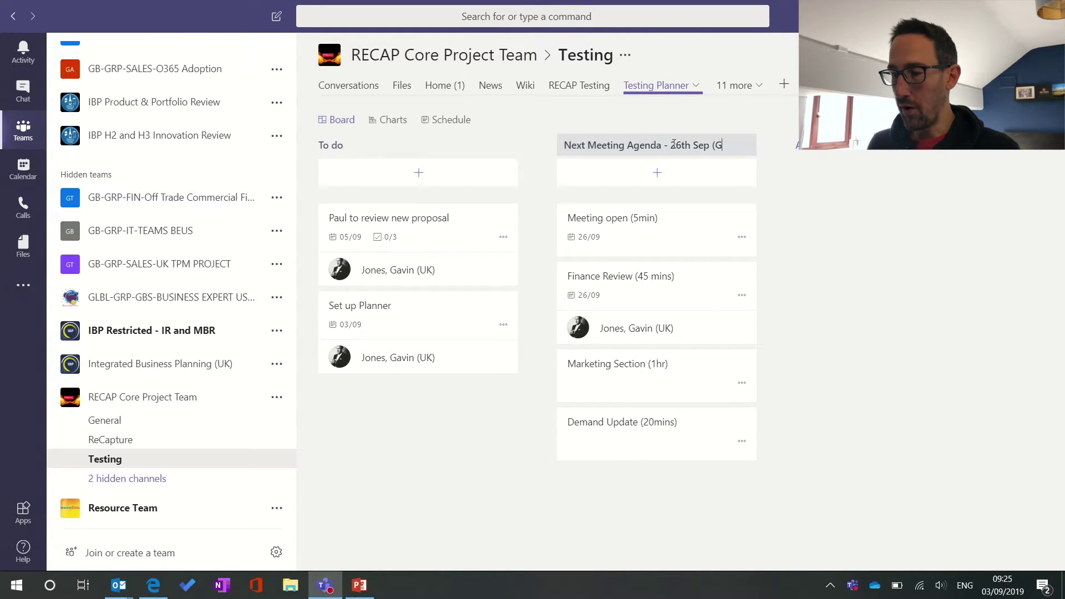
pyautogui.write('uild Hal)')
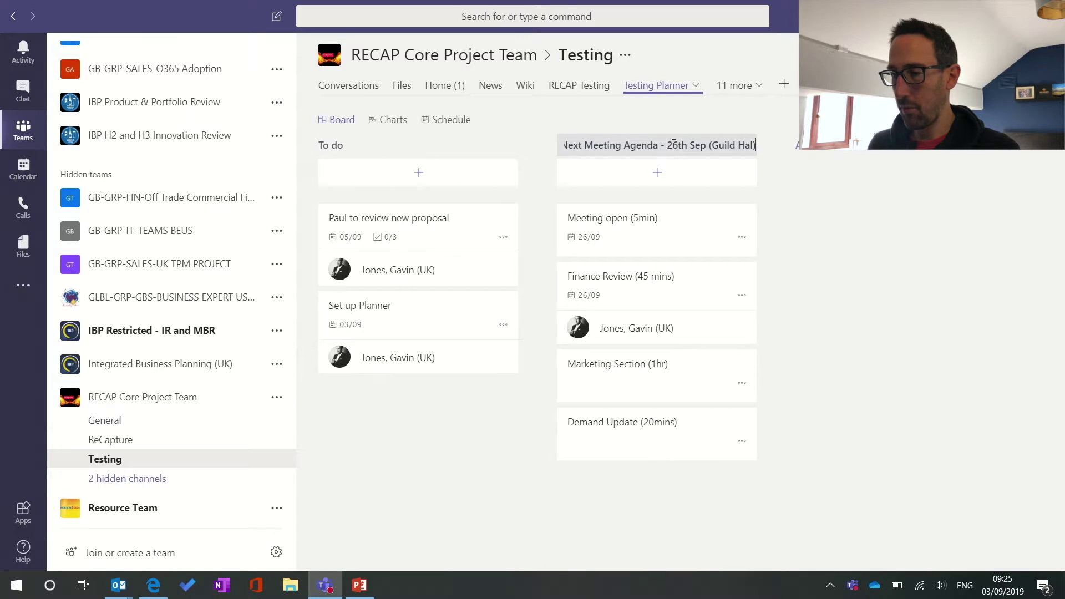
pyautogui.press('BackSpace')
pyautogui.write('l)')
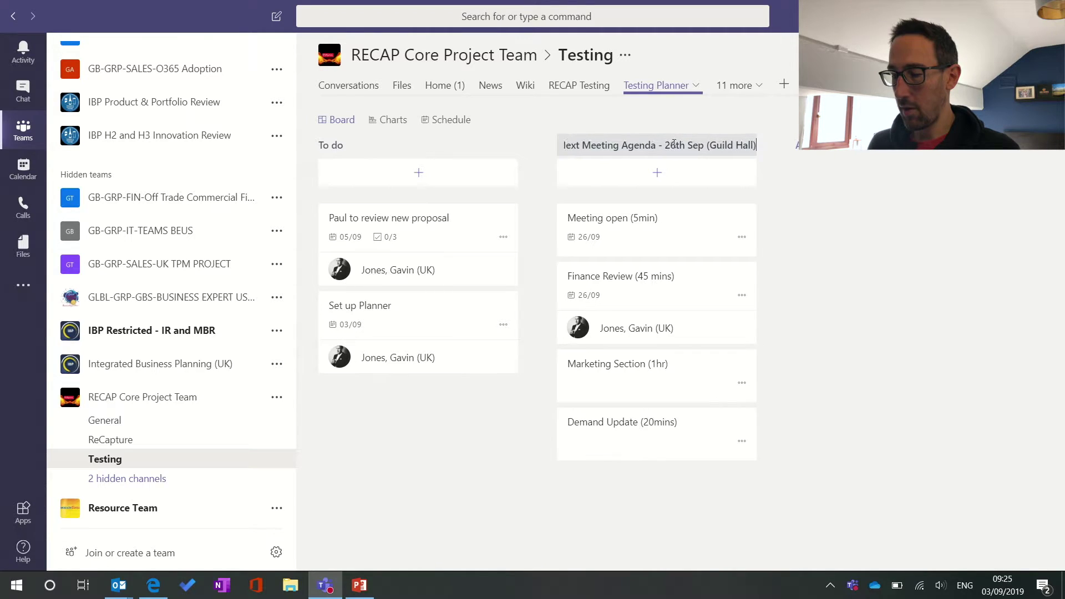
pyautogui.press('Return')
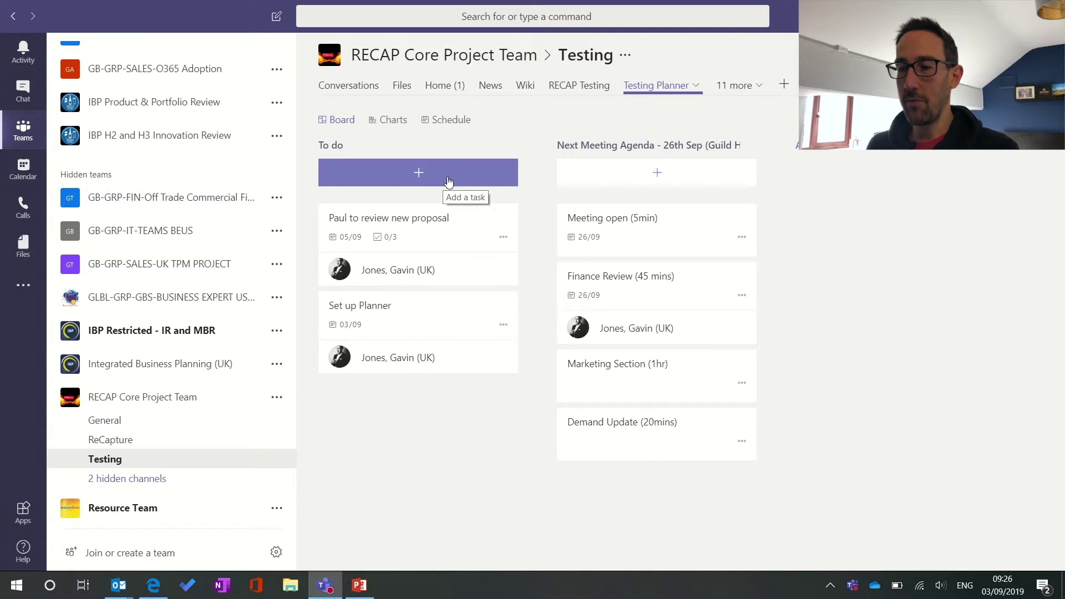
# - Add the task "Prepare for October meeting" to the To do bucket and open its details
pyautogui.click(449, 183)
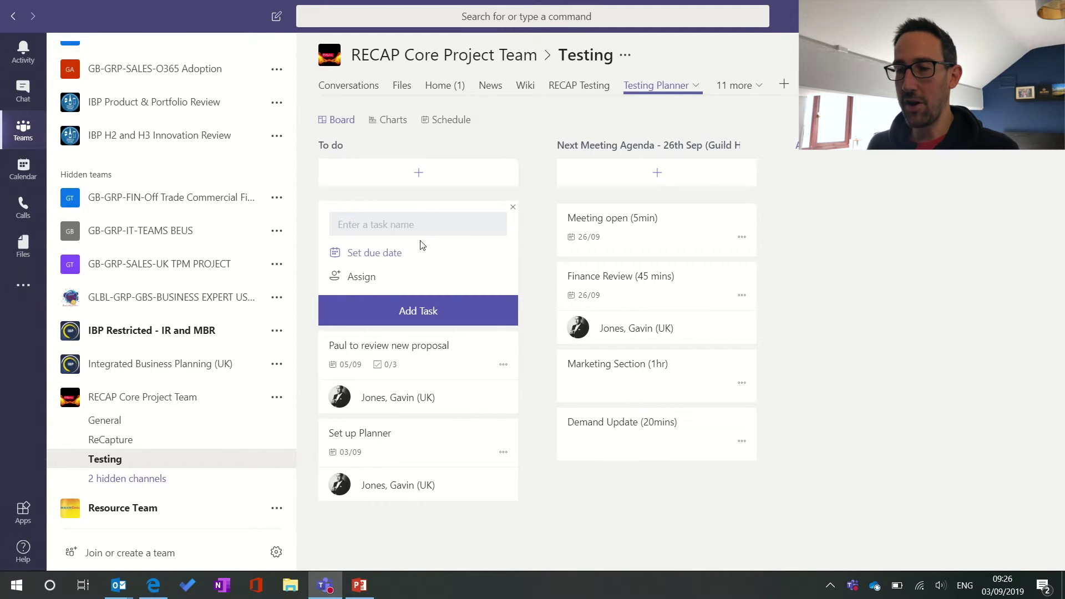
pyautogui.click(430, 252)
pyautogui.click(396, 217)
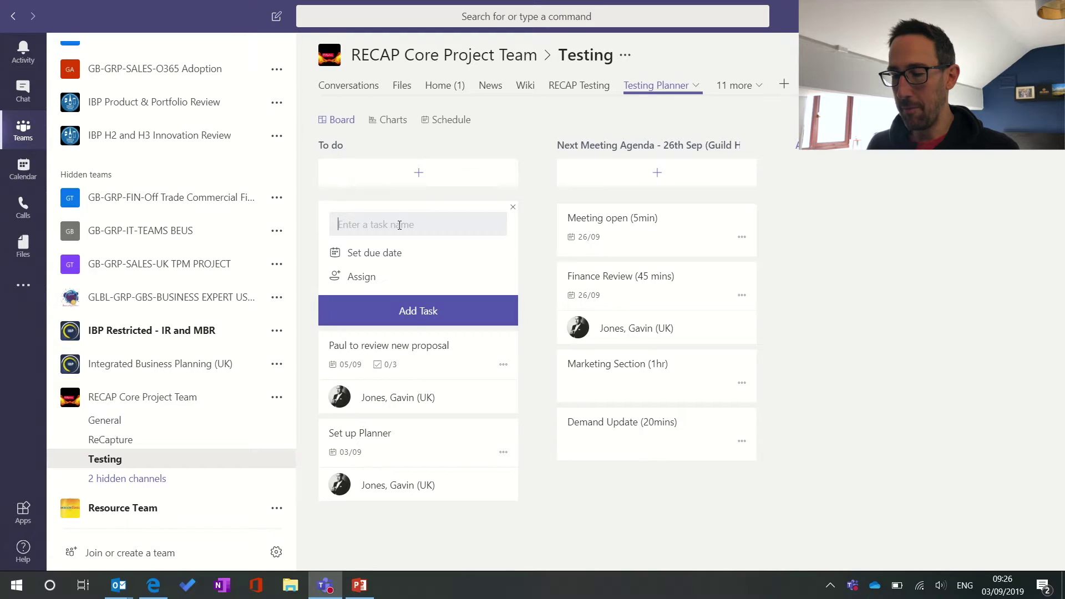
pyautogui.write('Prepare for new')
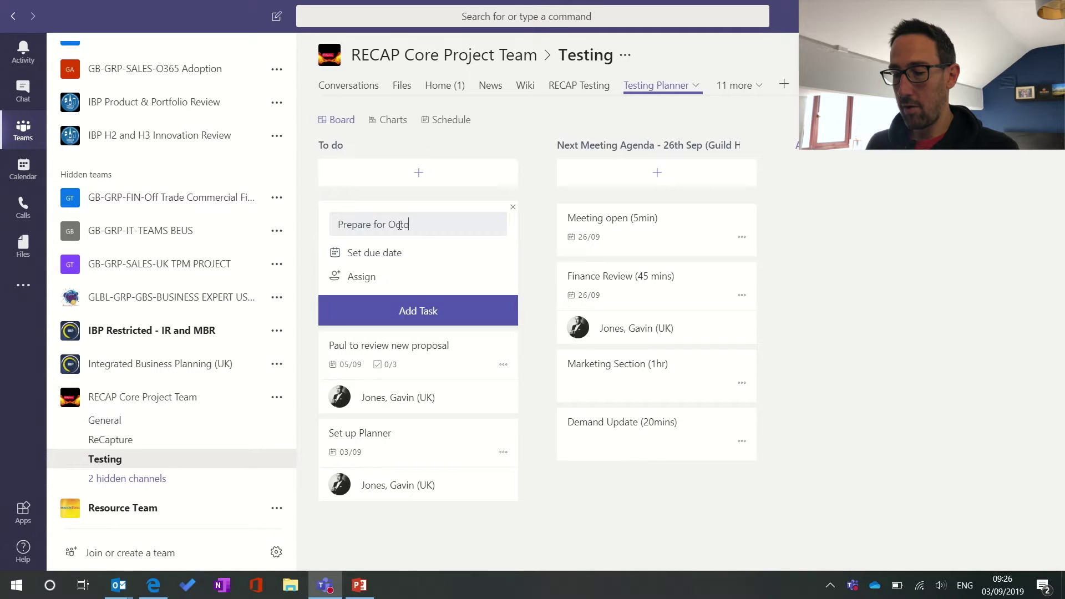
pyautogui.write('ber meet')
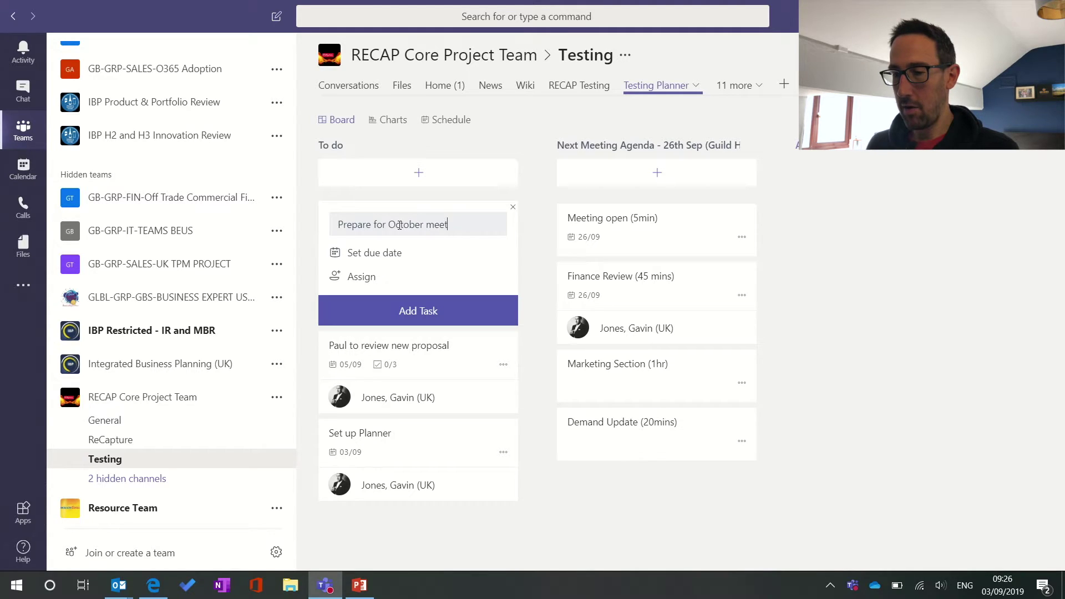
pyautogui.write('ing')
pyautogui.press('Return')
pyautogui.click(425, 363)
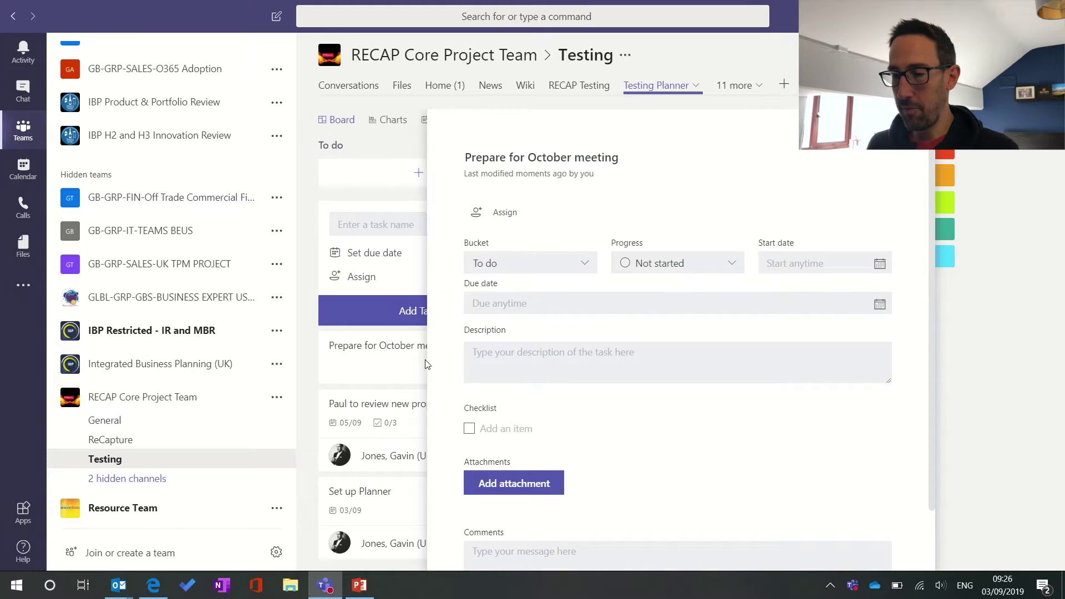
# - Set the "Prepare for October meeting" task's start date to 26/09/2019 and return to the board
pyautogui.click(880, 267)
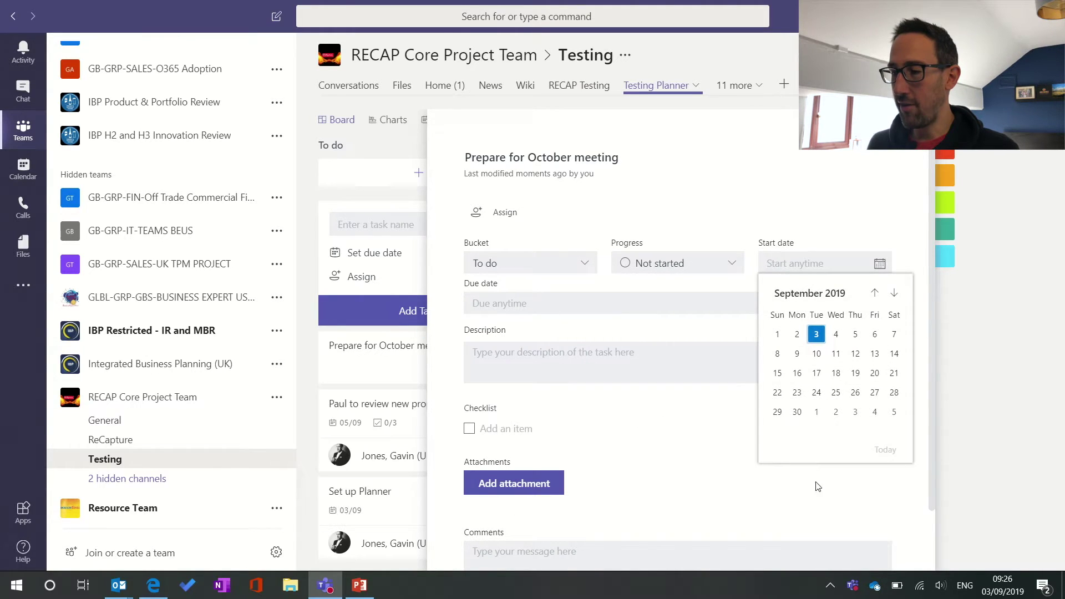
pyautogui.click(855, 394)
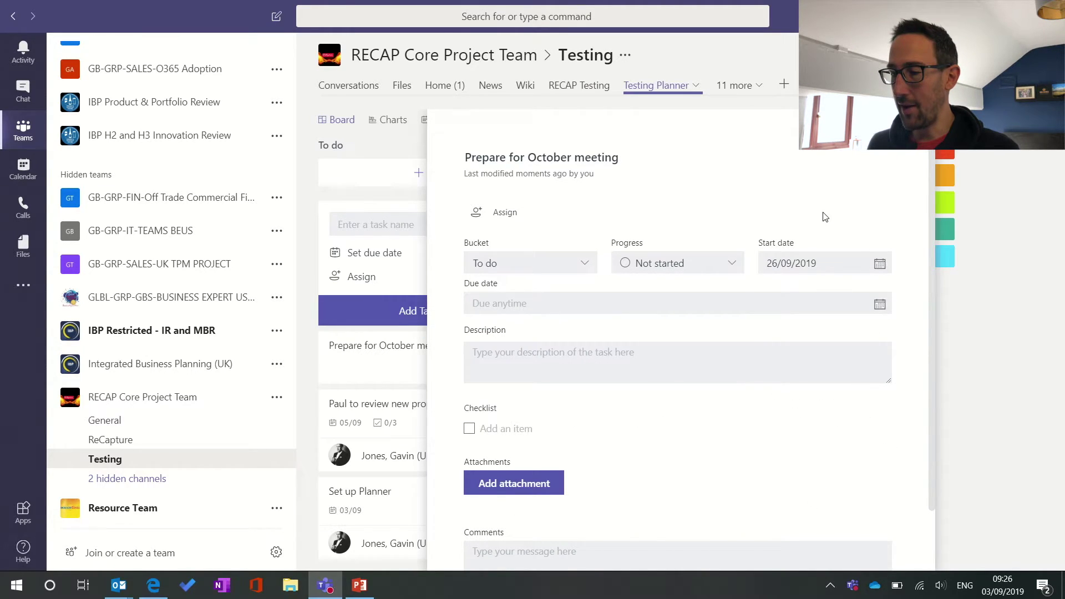
pyautogui.press('Escape')
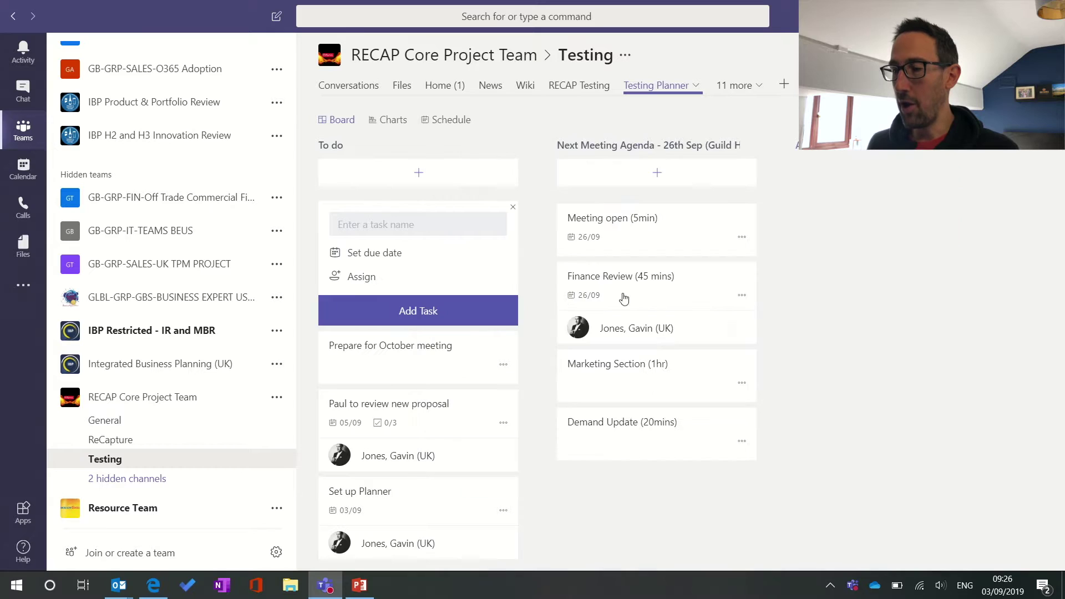
pyautogui.click(476, 353)
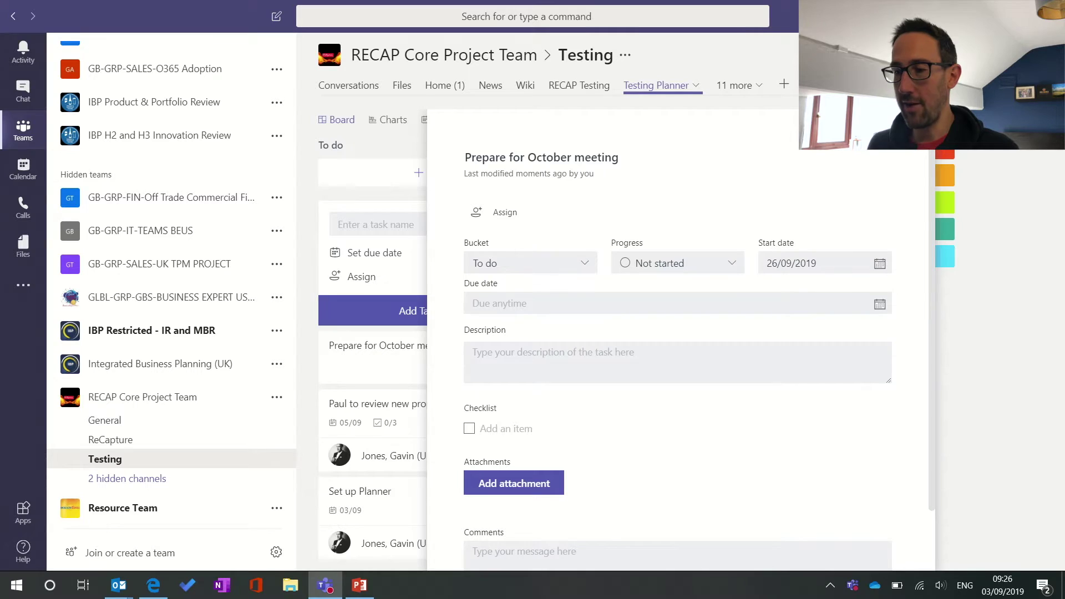
pyautogui.press('Escape')
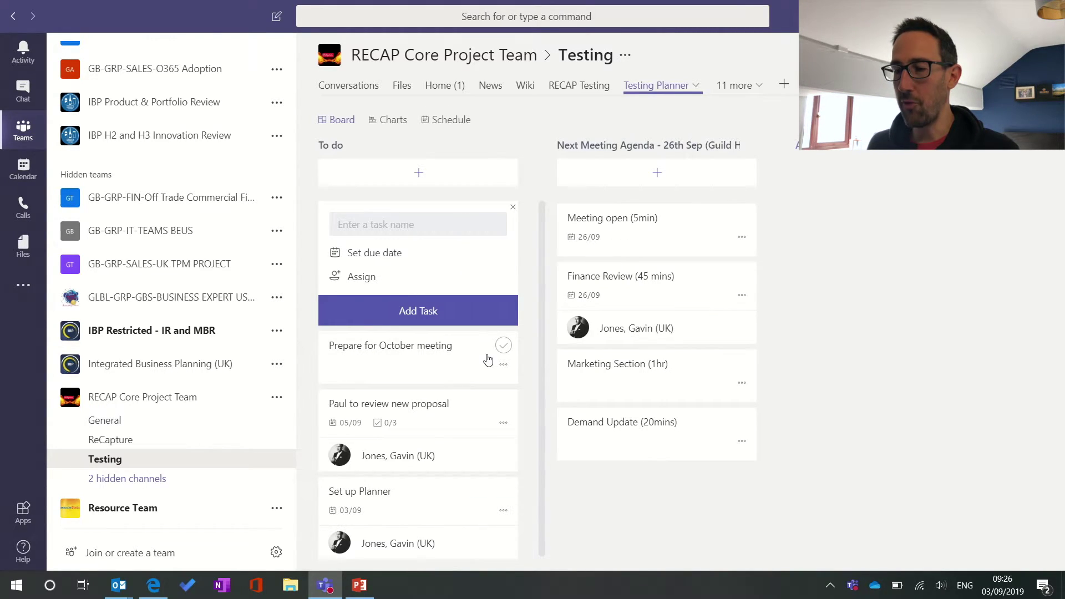
pyautogui.click(460, 362)
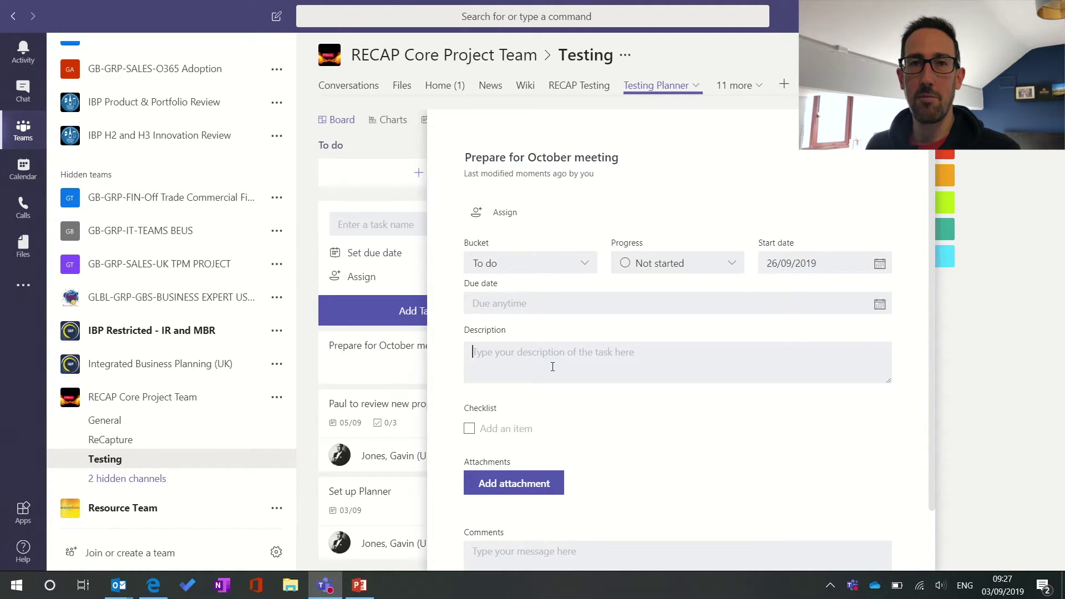
pyautogui.press('Escape')
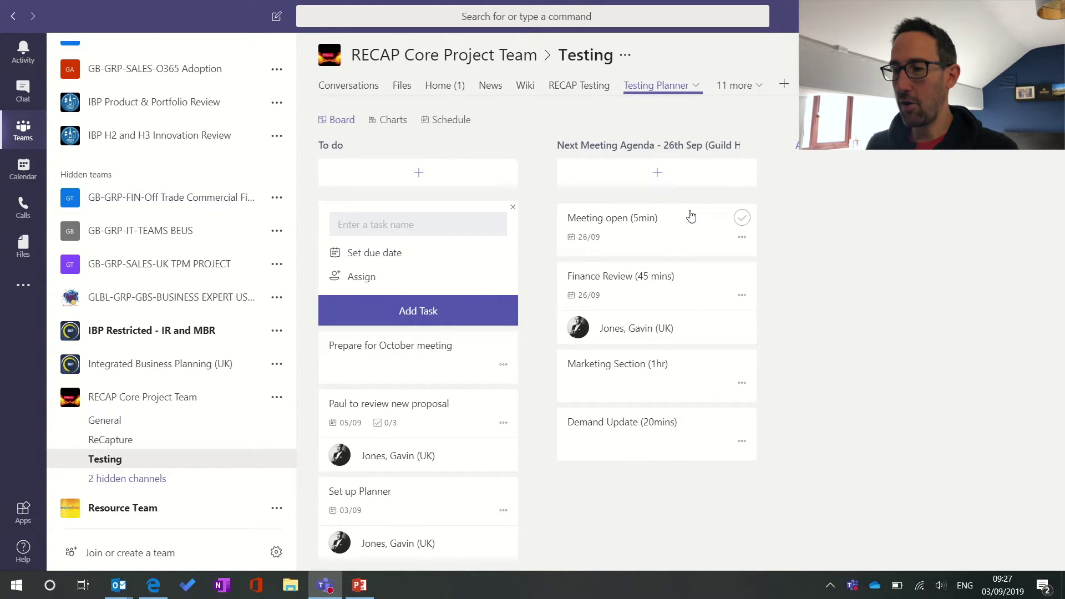
# - Mark the Meeting open (5min) and Finance Review (45 mins) tasks in the Next Meeting Agenda bucket as complete
pyautogui.click(743, 220)
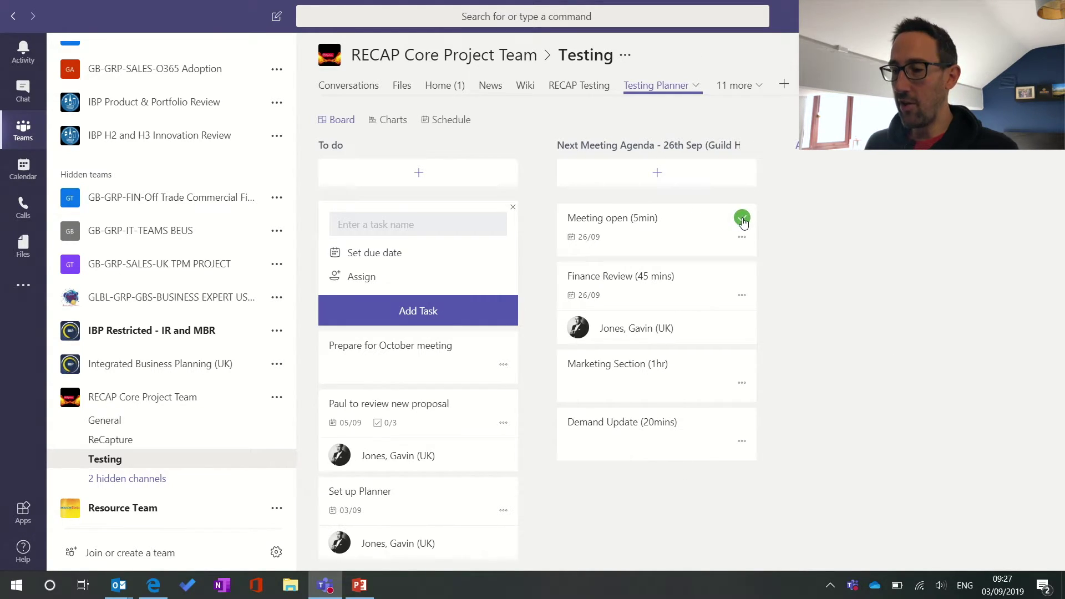
pyautogui.click(743, 220)
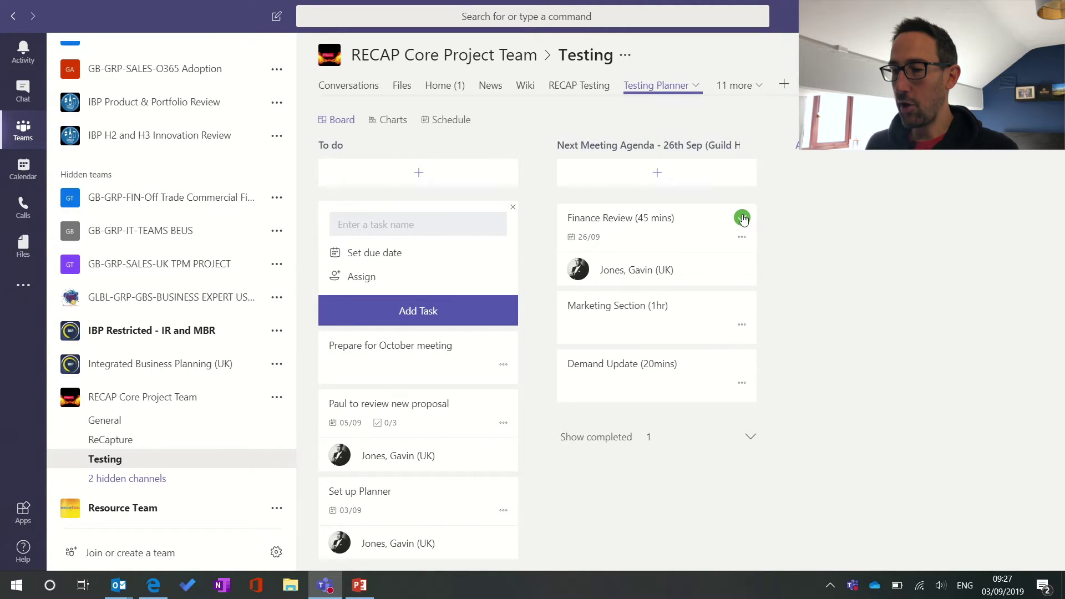
pyautogui.click(743, 219)
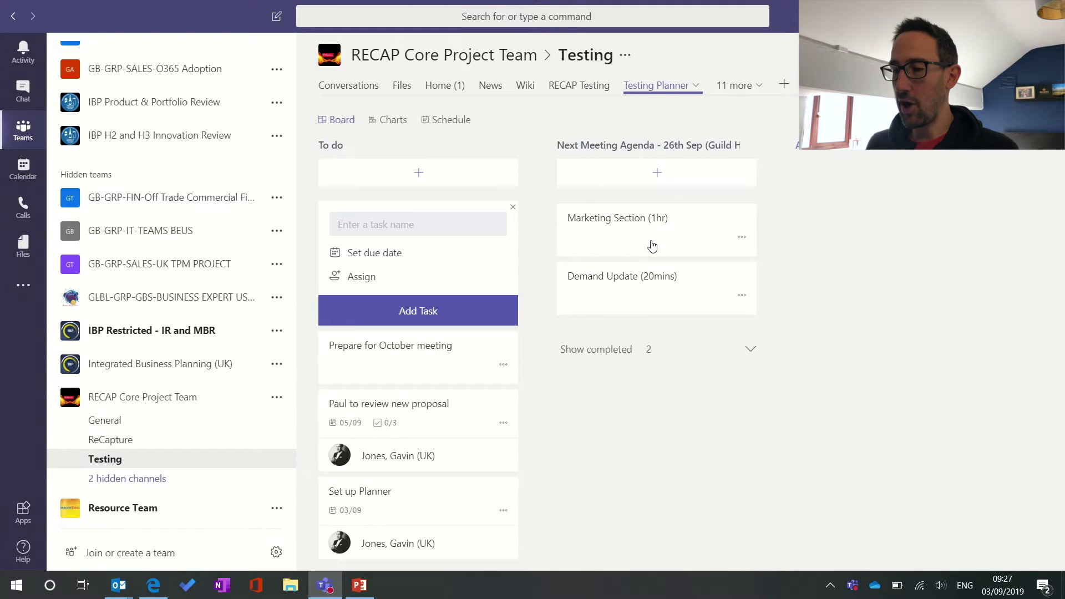
# - Add a new bucket named "Future Meetings->" after the Next Meeting Agenda bucket
pyautogui.click(829, 152)
pyautogui.write('Fut')
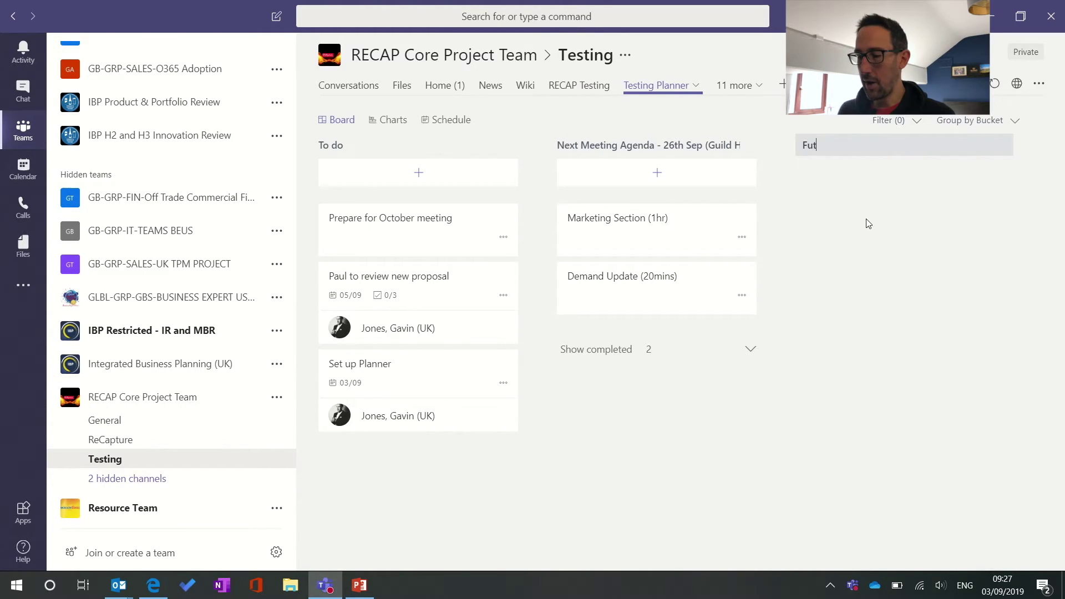
pyautogui.write('ure Meeting')
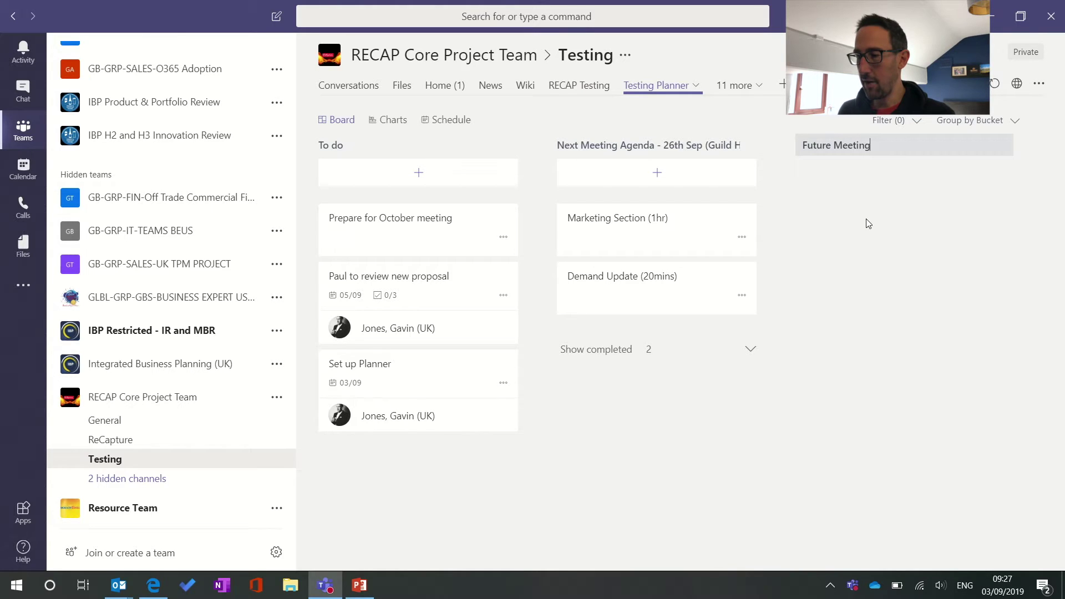
pyautogui.write('s->')
pyautogui.press('Return')
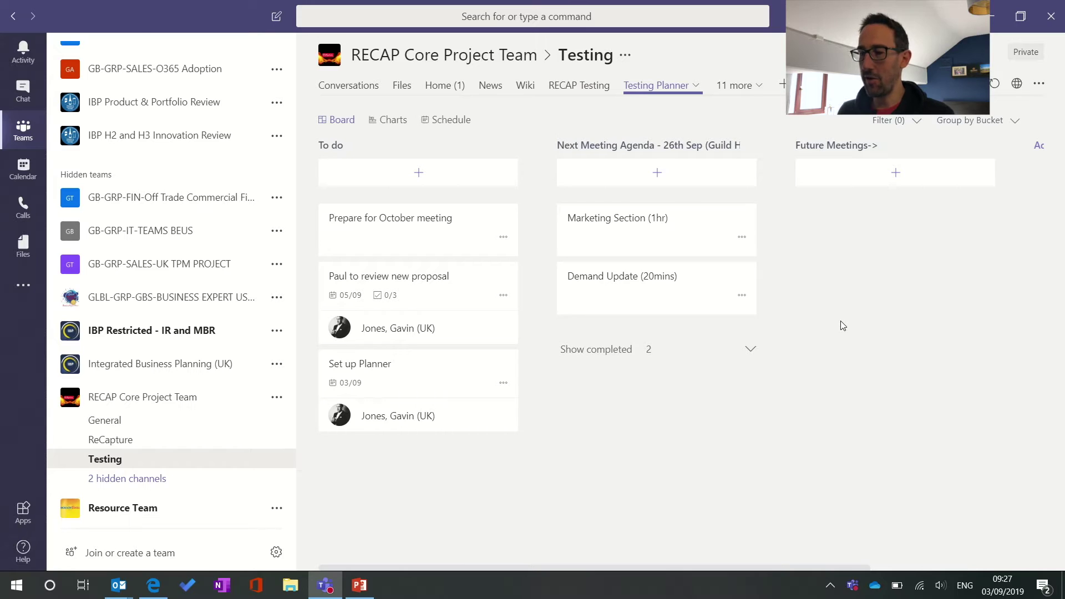
# - Add a new bucket named "Meeting Ideas" after the Future Meetings bucket
pyautogui.hscroll(3, 840, 326)
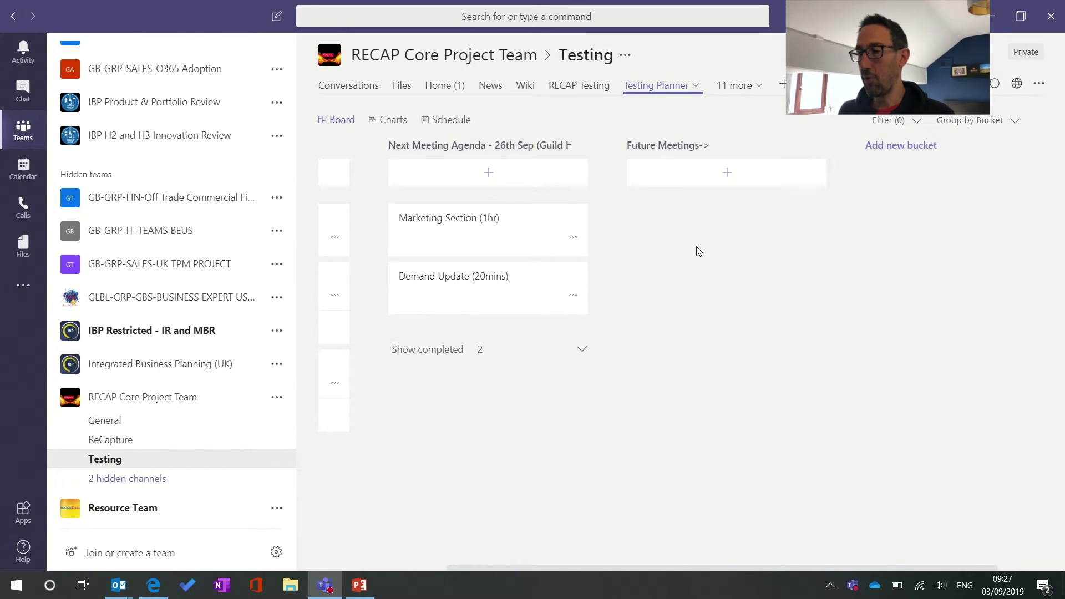
pyautogui.hscroll(1, 698, 250)
pyautogui.click(844, 147)
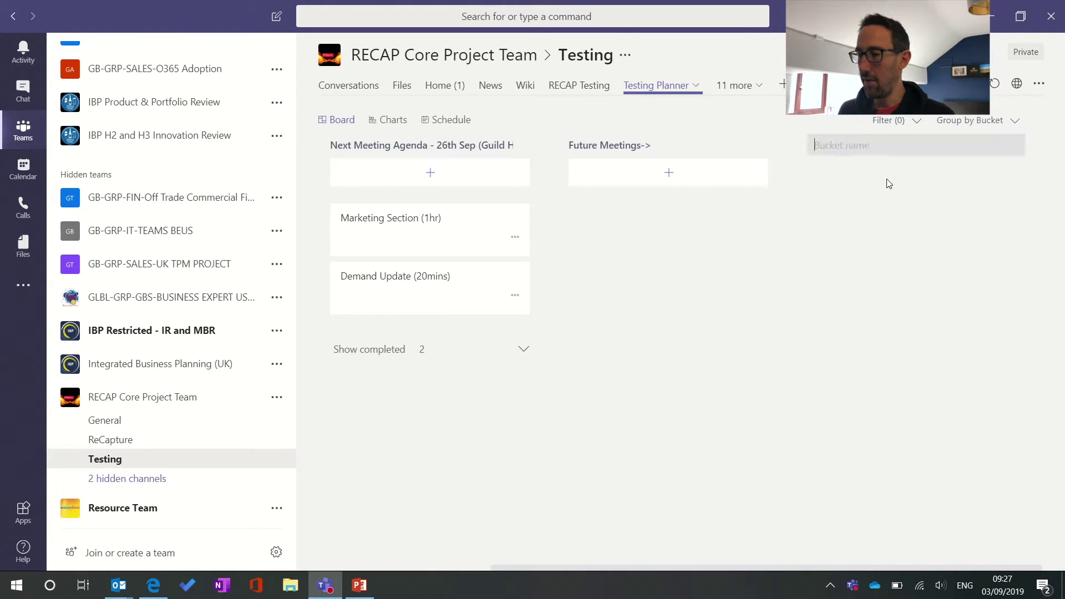
pyautogui.write('Meeting I')
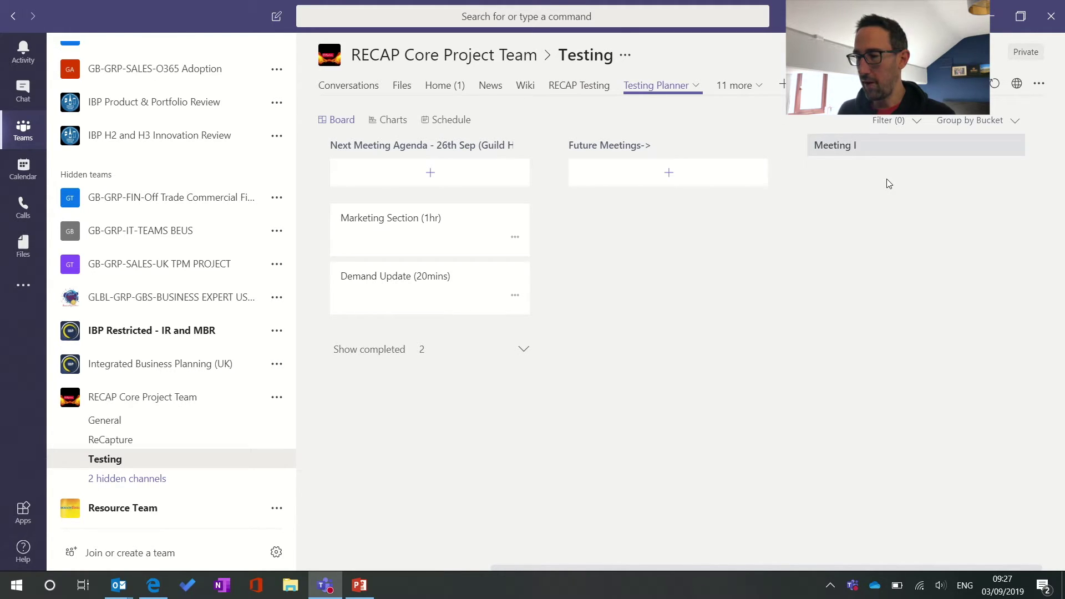
pyautogui.write('deas')
pyautogui.press('Return')
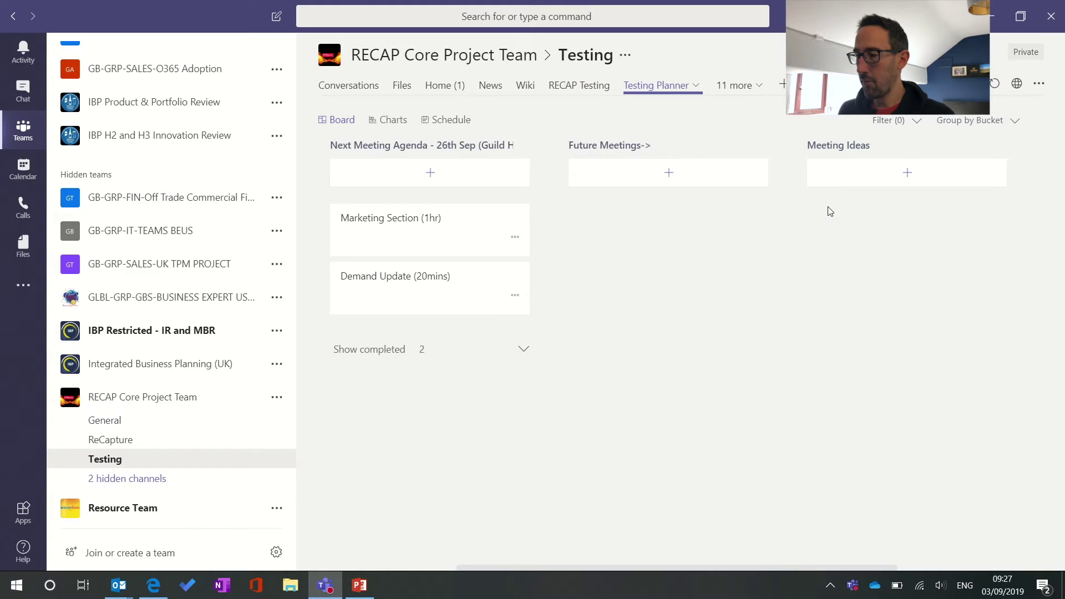
# - Add a new bucket named "October Meeting (20th Oct - London)" after the Meeting Ideas bucket
pyautogui.hscroll(4, 830, 212)
pyautogui.click(842, 151)
pyautogui.write('Ov')
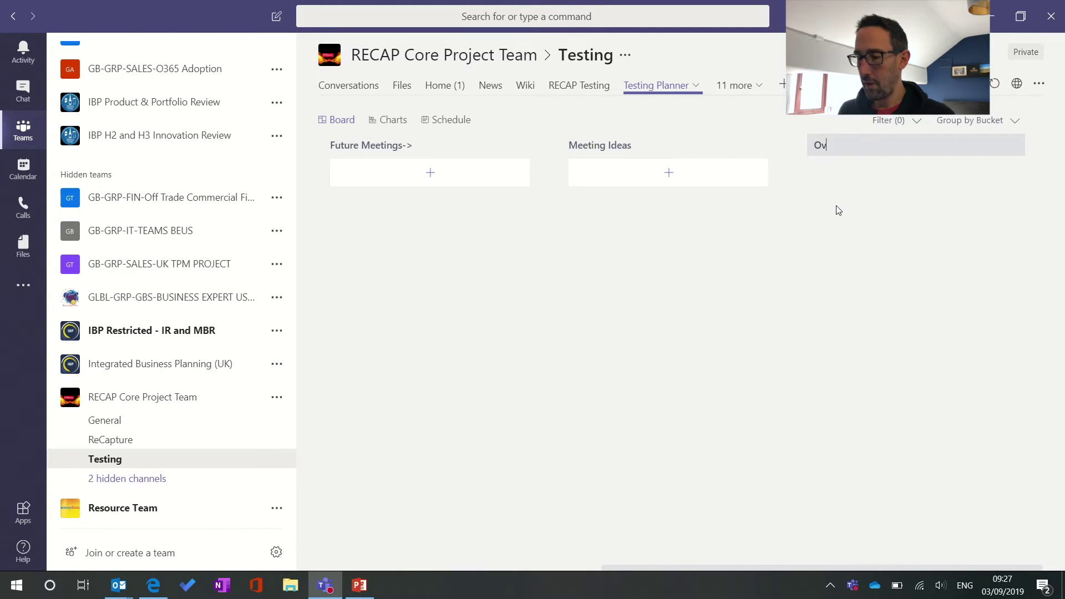
pyautogui.press('BackSpace')
pyautogui.write('cober M')
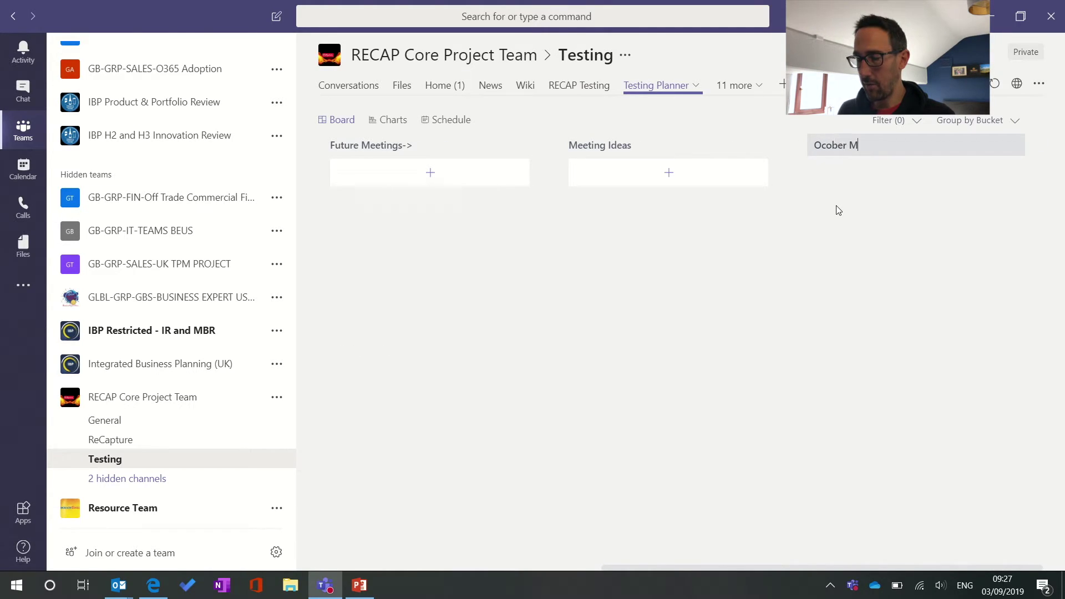
pyautogui.press('BackSpace')
pyautogui.press('BackSpace')
pyautogui.press('BackSpace')
pyautogui.press('BackSpace')
pyautogui.press('BackSpace')
pyautogui.press('BackSpace')
pyautogui.write('tober ')
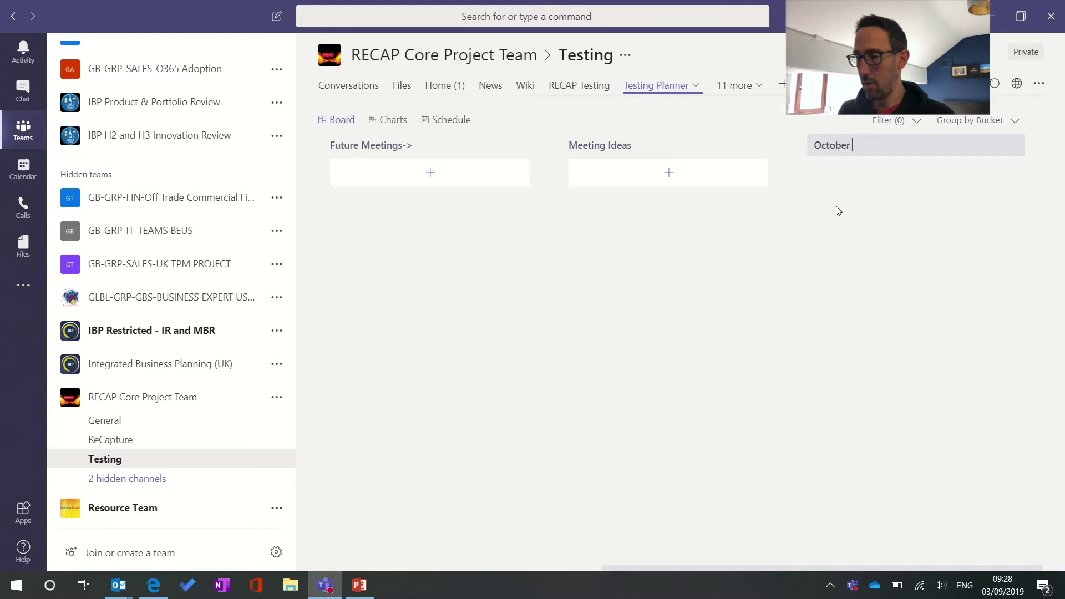
pyautogui.write('Meeting (20th Oct -')
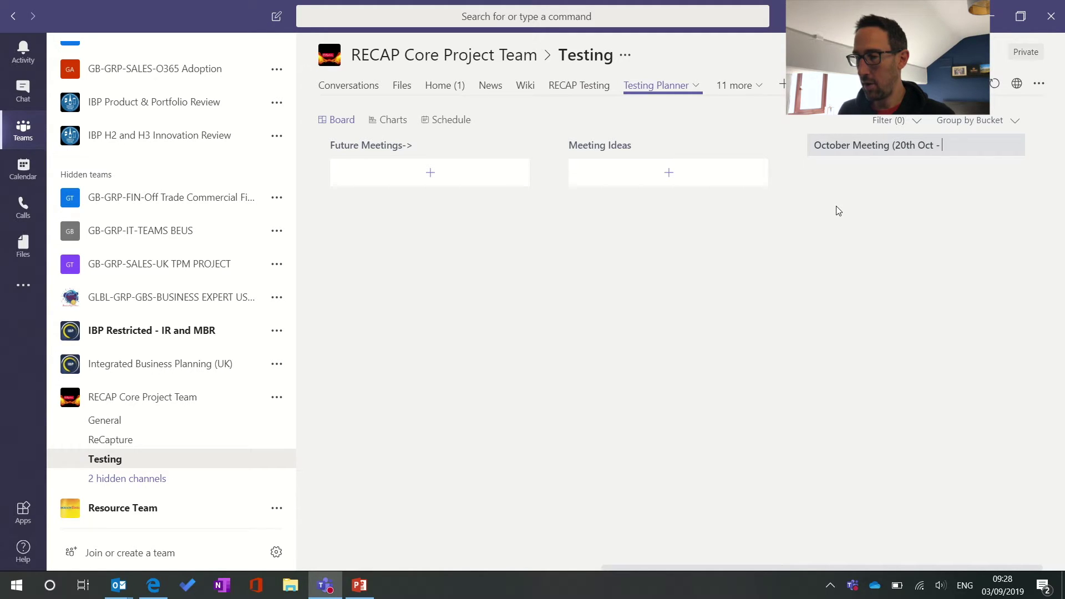
pyautogui.write('don')
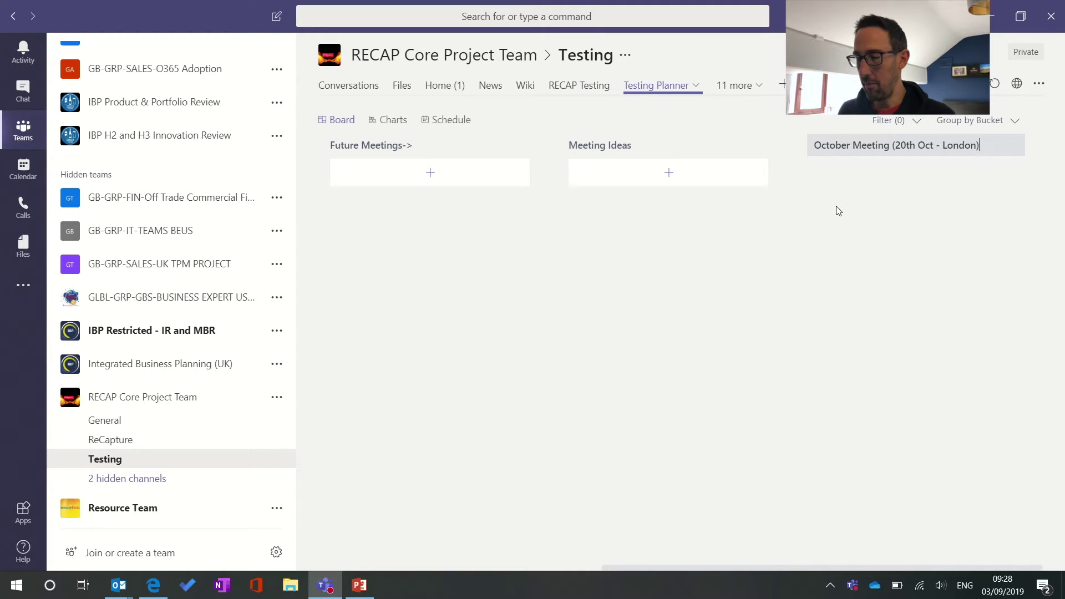
pyautogui.press('Return')
# - Add a new bucket named "November Meeting (Cardiff)" after the October Meeting bucket
pyautogui.click(855, 147)
pyautogui.write('N')
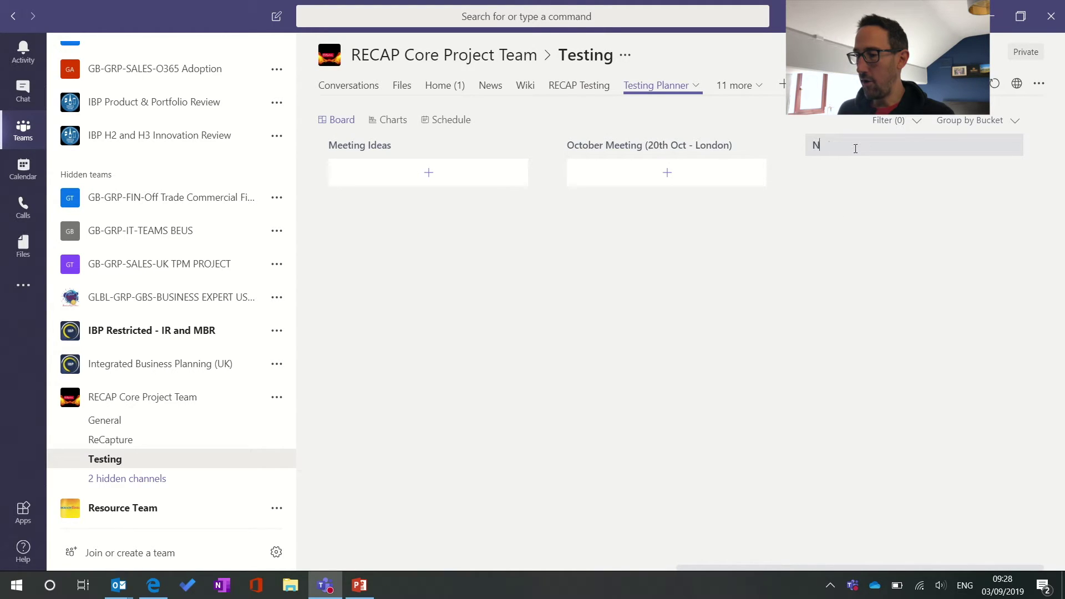
pyautogui.write('ovember Meet')
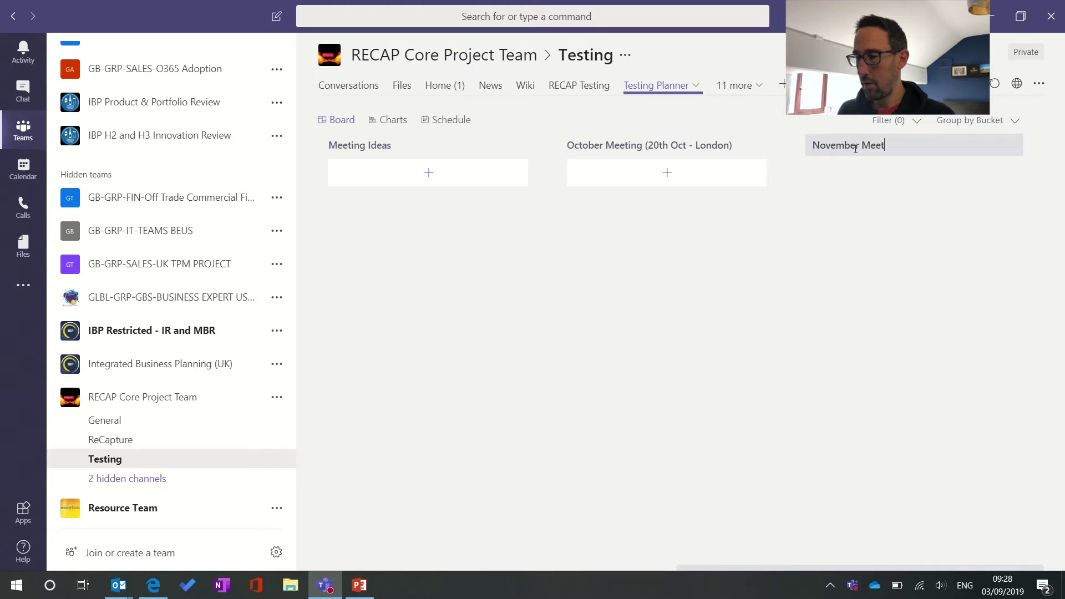
pyautogui.write('ing')
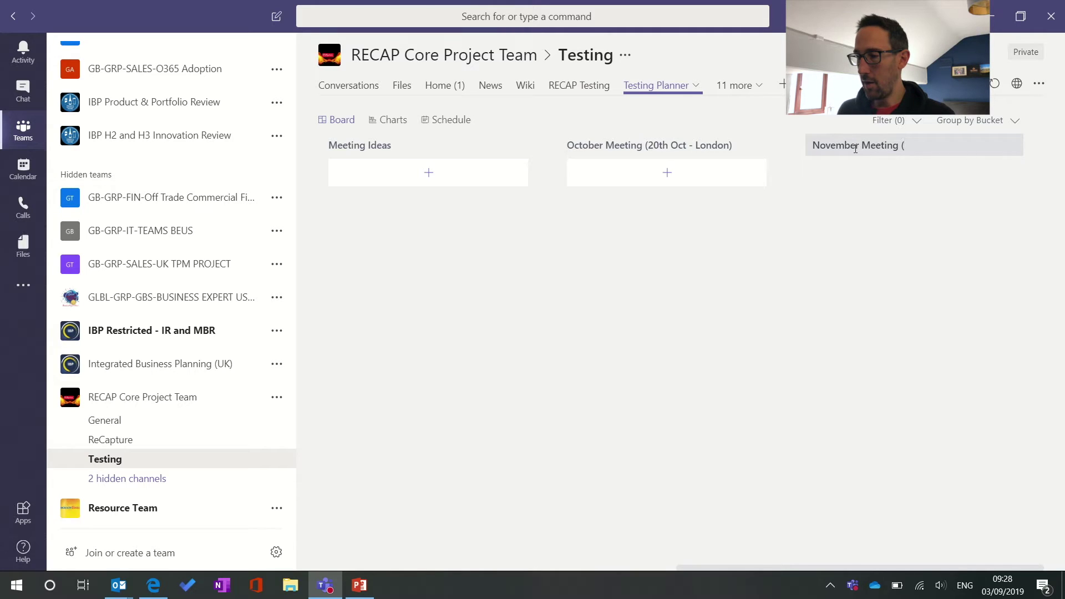
pyautogui.write(' (Cardiff')
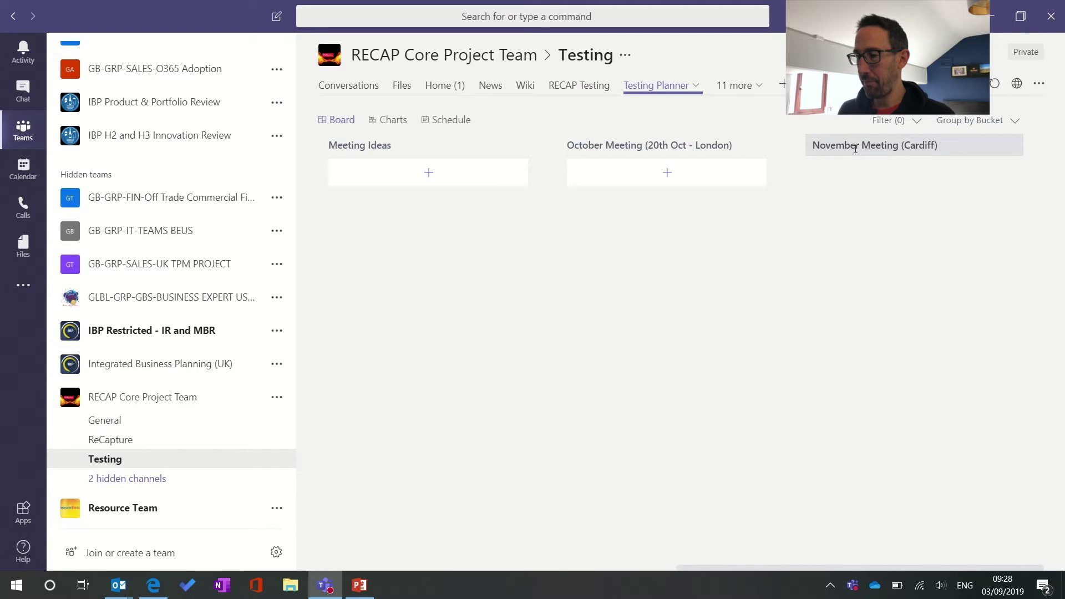
pyautogui.press('Return')
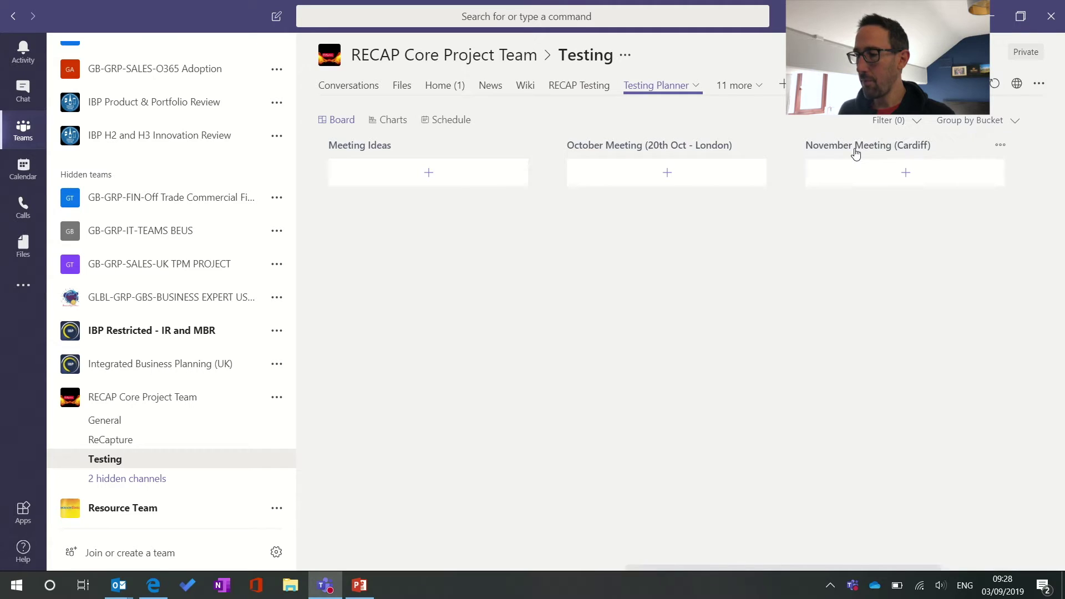
# - Move the Meeting Ideas bucket to the end of the board, after the November Meeting (Cardiff) bucket
pyautogui.hscroll(-10, 637, 219)
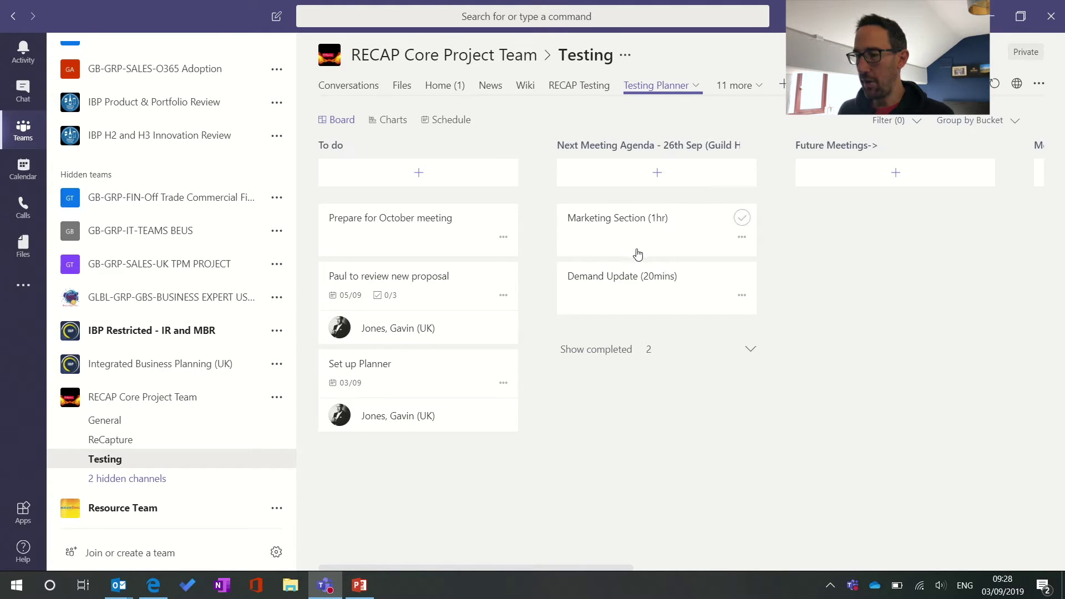
pyautogui.hscroll(5, 637, 253)
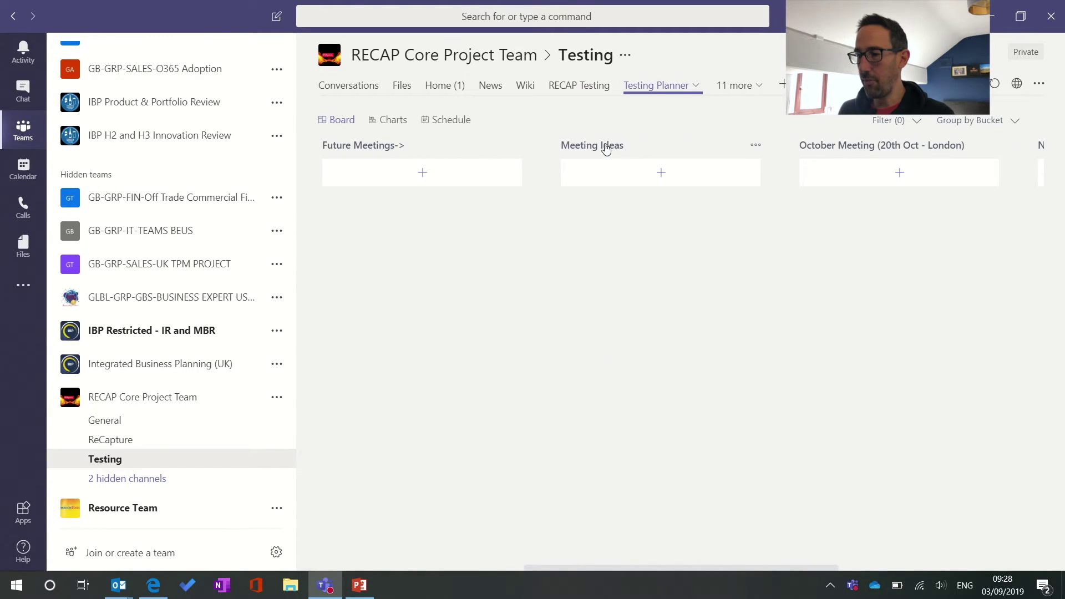
pyautogui.moveTo(607, 147); pyautogui.dragTo(1024, 146)
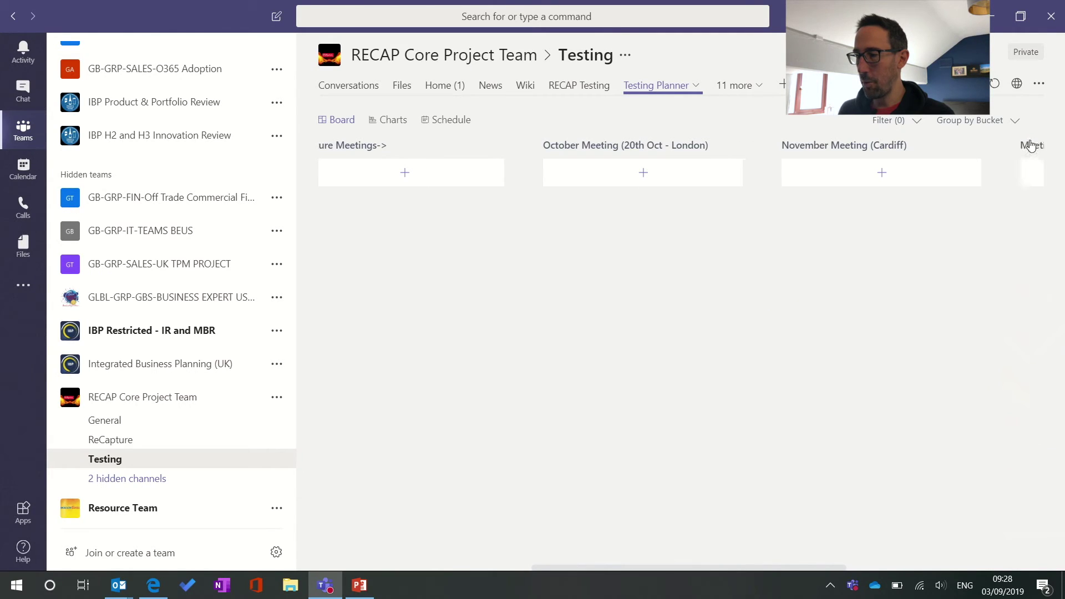
pyautogui.hscroll(5, 763, 300)
# - Move the Marketing Section (1hr) and Demand Update (20mins) tasks from the Next Meeting Agenda bucket to the October Meeting bucket
pyautogui.hscroll(-10, 763, 300)
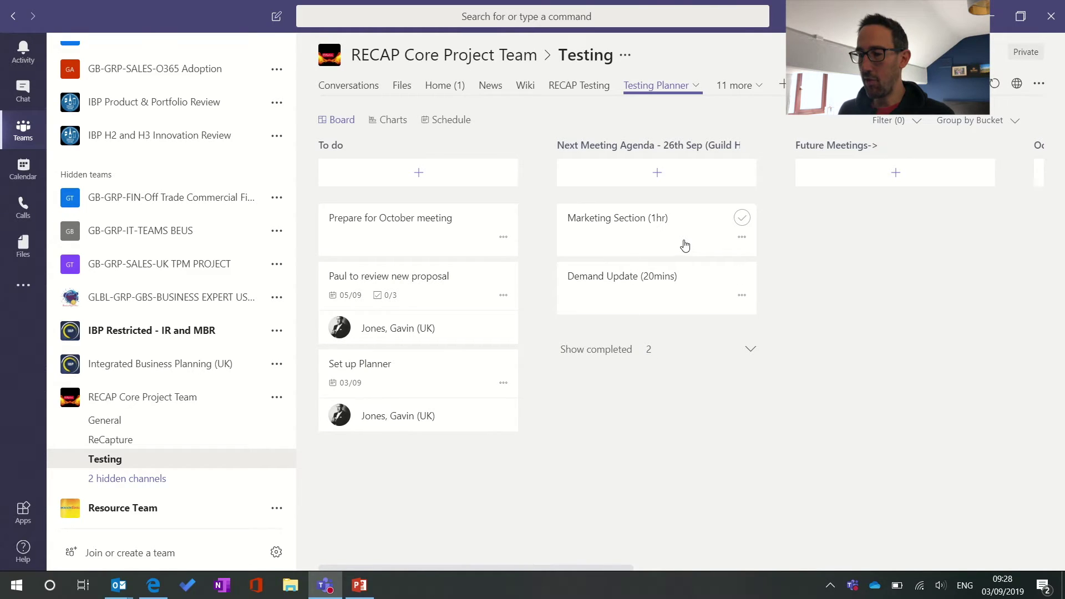
pyautogui.hscroll(1, 713, 251)
pyautogui.hscroll(4, 712, 251)
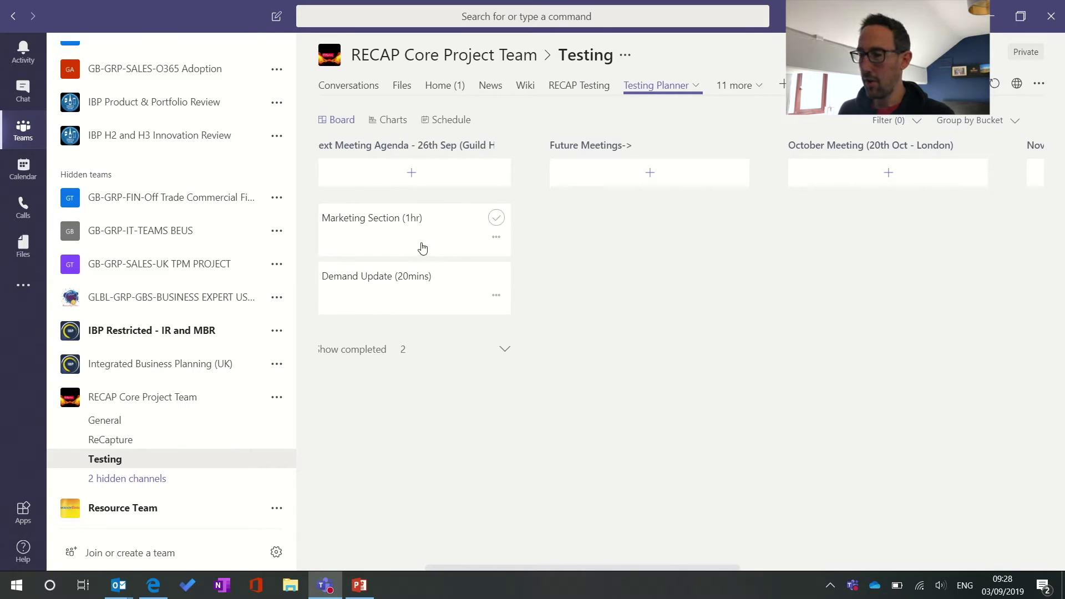
pyautogui.moveTo(421, 245); pyautogui.dragTo(866, 221)
pyautogui.moveTo(412, 239); pyautogui.dragTo(880, 294)
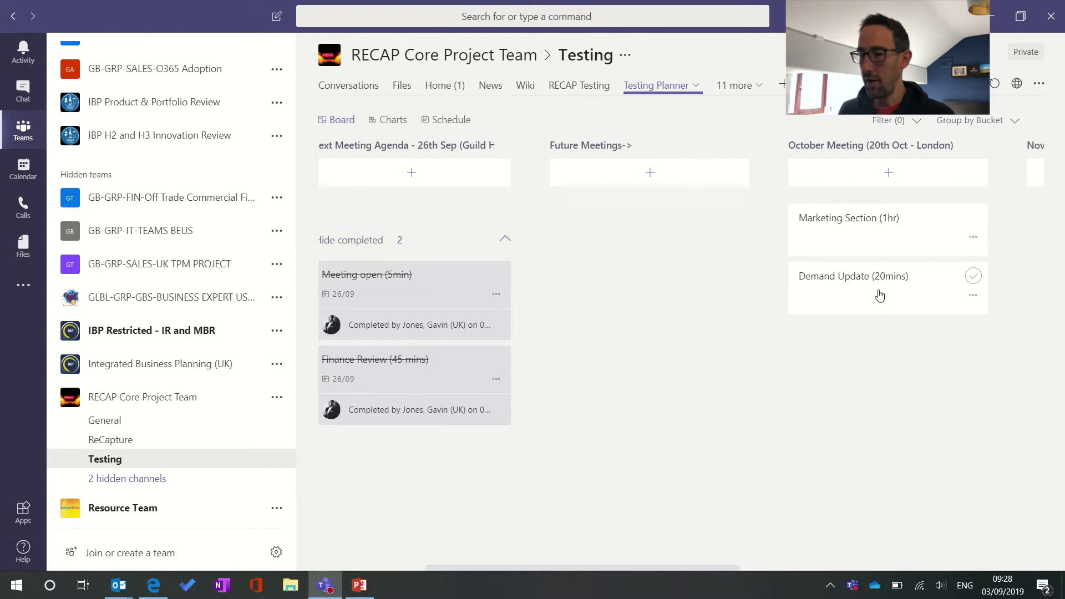
pyautogui.hscroll(-4, 499, 299)
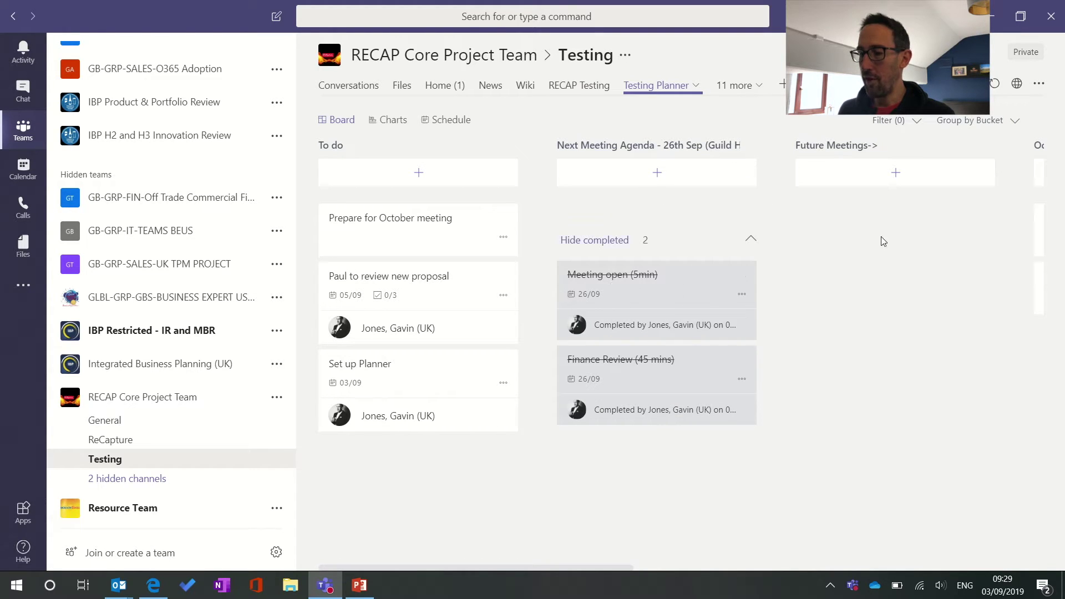
pyautogui.hscroll(4, 883, 241)
pyautogui.moveTo(923, 218); pyautogui.dragTo(844, 205)
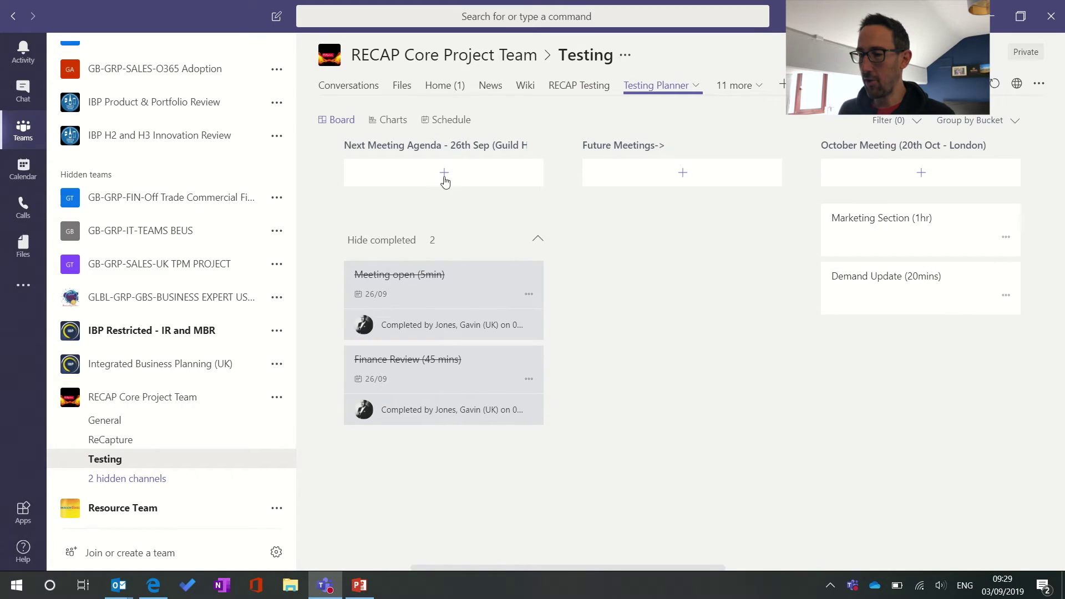
pyautogui.click(435, 145)
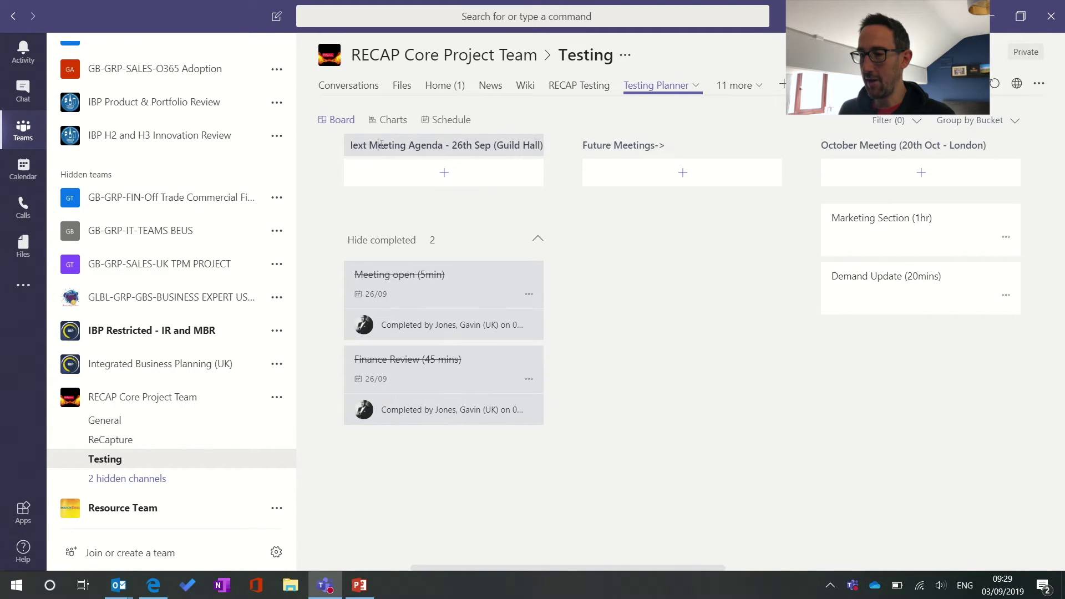
pyautogui.moveTo(456, 143); pyautogui.dragTo(477, 143)
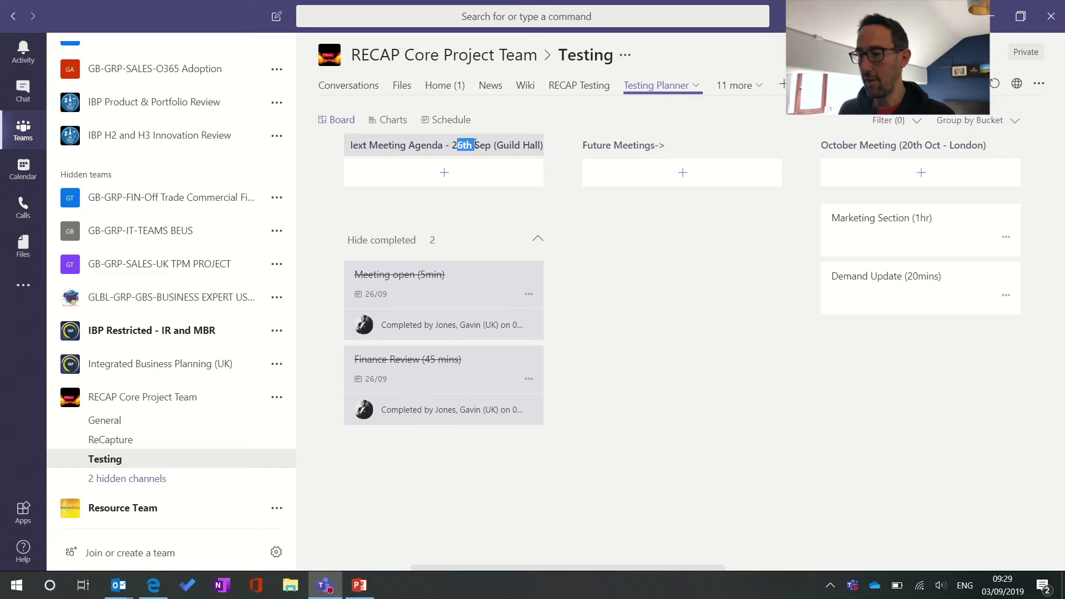
pyautogui.click(722, 244)
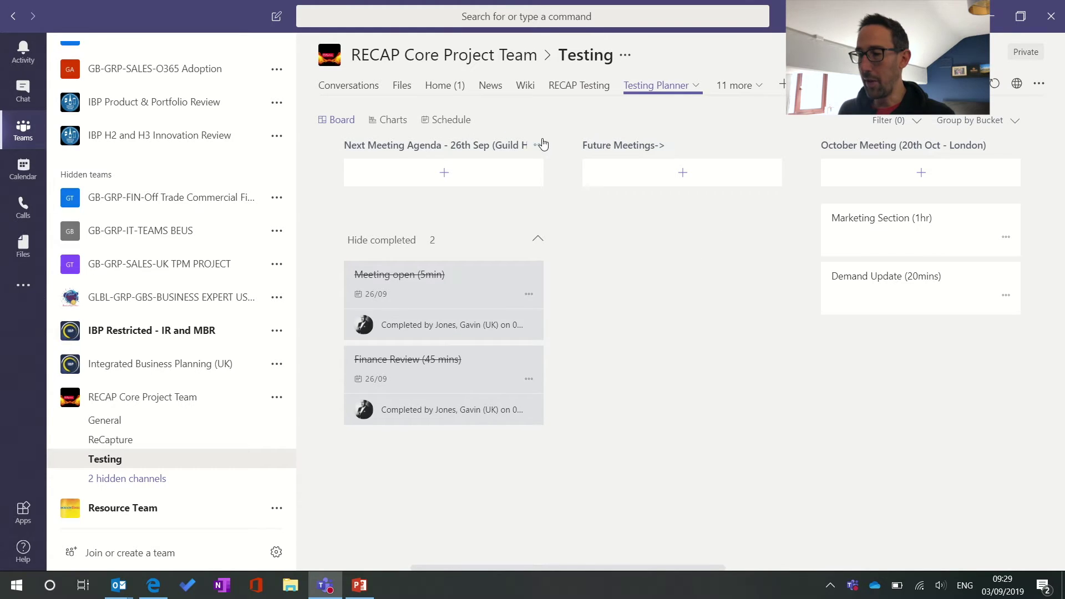
# - Delete the "Next Meeting Agenda - 26th Sep (Guild Hall)" bucket together with its completed tasks
pyautogui.click(540, 148)
pyautogui.click(557, 192)
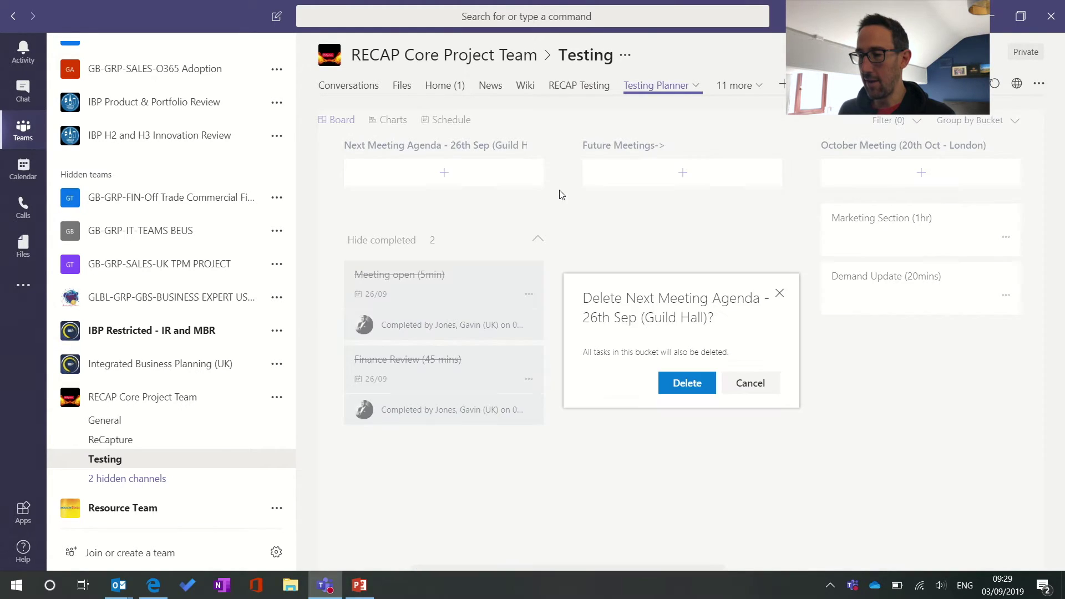
pyautogui.click(680, 383)
# - Move the October Meeting bucket ahead of the "Future Meetings->" bucket and add "Next Meeting" to the start of its name
pyautogui.moveTo(642, 148); pyautogui.dragTo(488, 224)
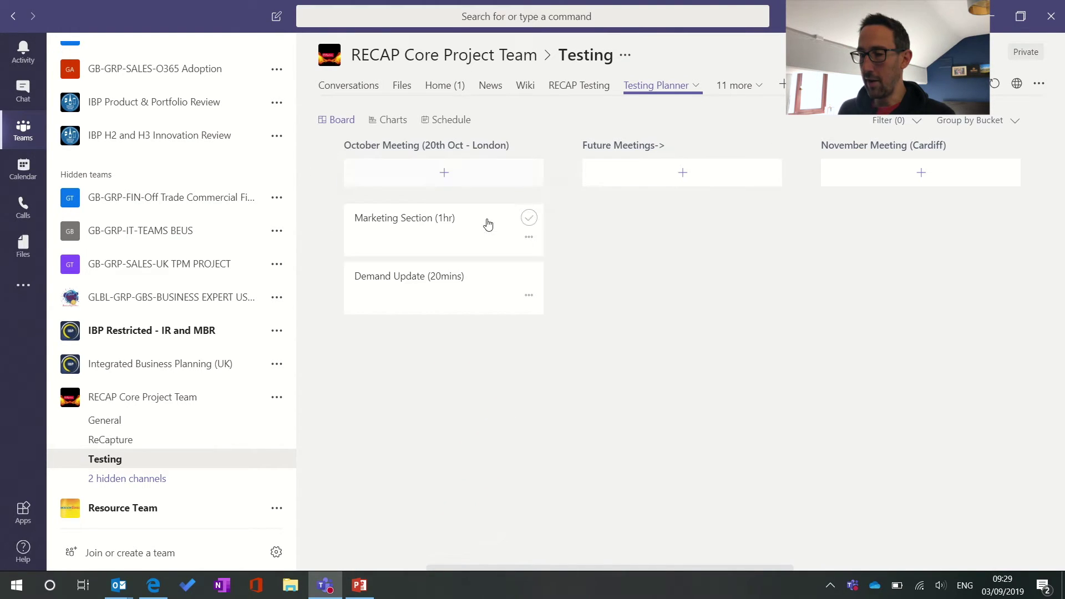
pyautogui.click(560, 148)
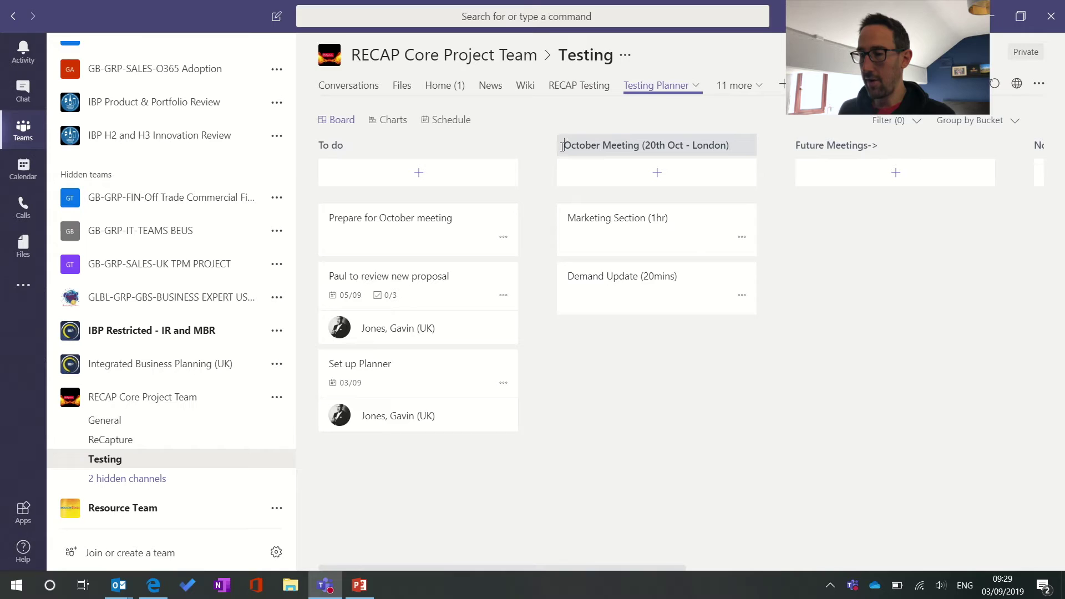
pyautogui.write('Next Me')
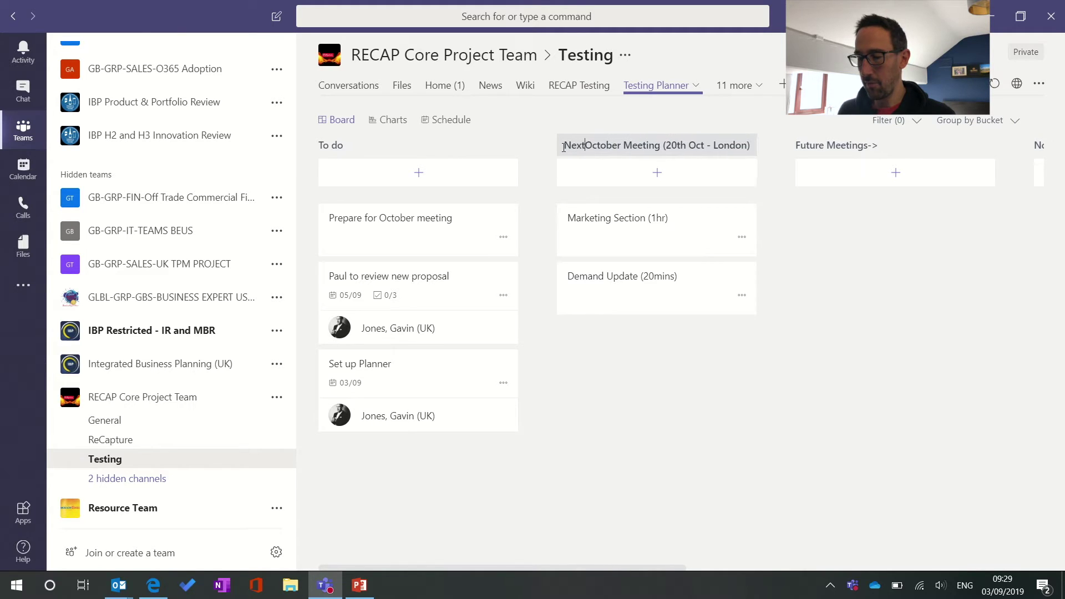
pyautogui.write('eting')
pyautogui.press('Return')
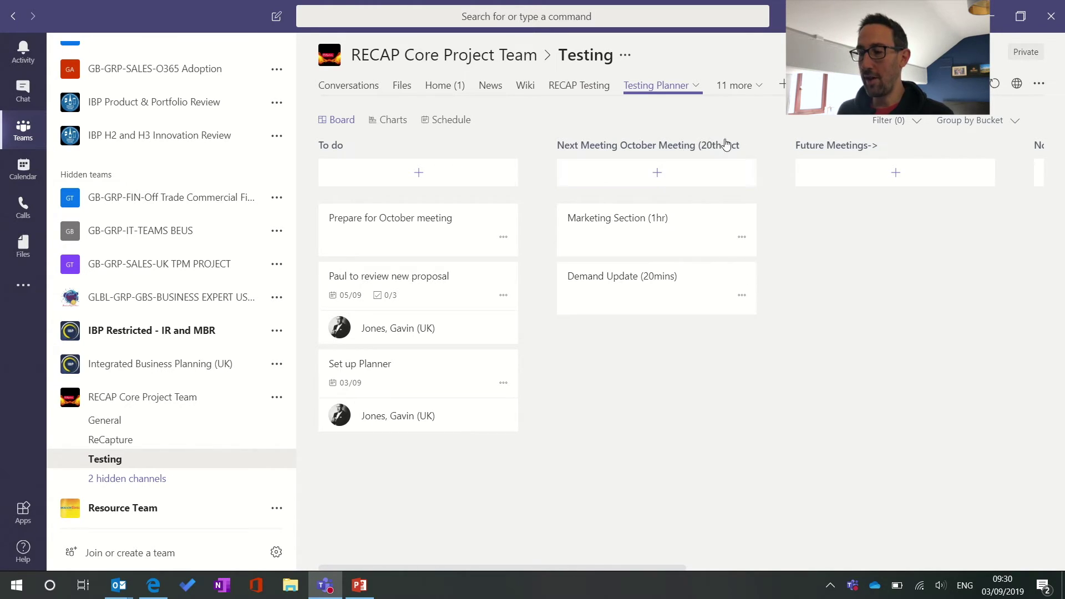
# - Examine the whole board from the To do bucket across the meeting buckets to Meeting Ideas
pyautogui.hscroll(5, 713, 156)
pyautogui.hscroll(3, 713, 160)
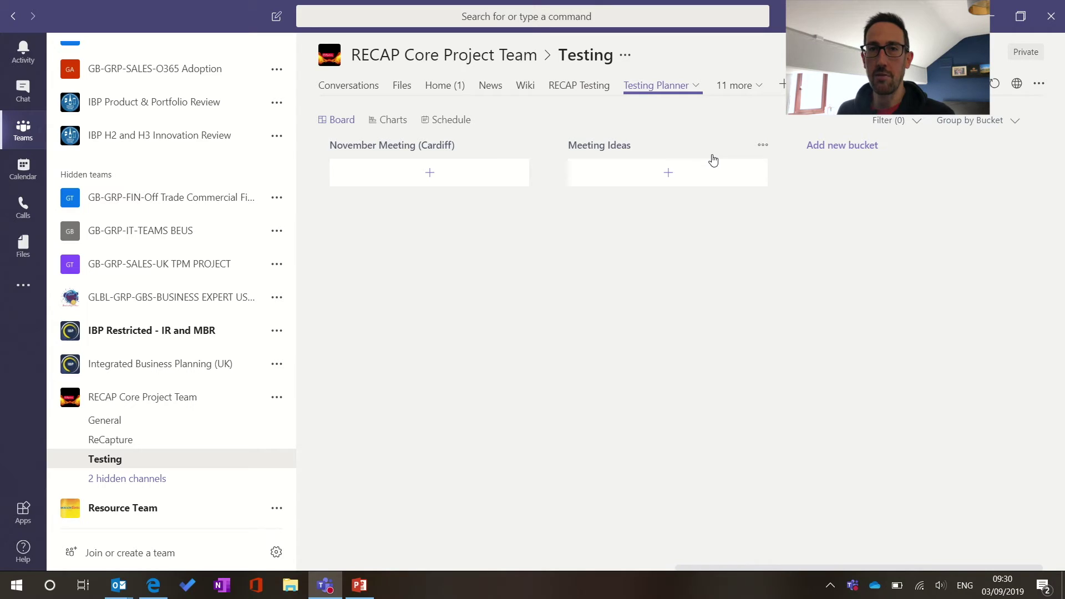
pyautogui.hscroll(-4, 713, 160)
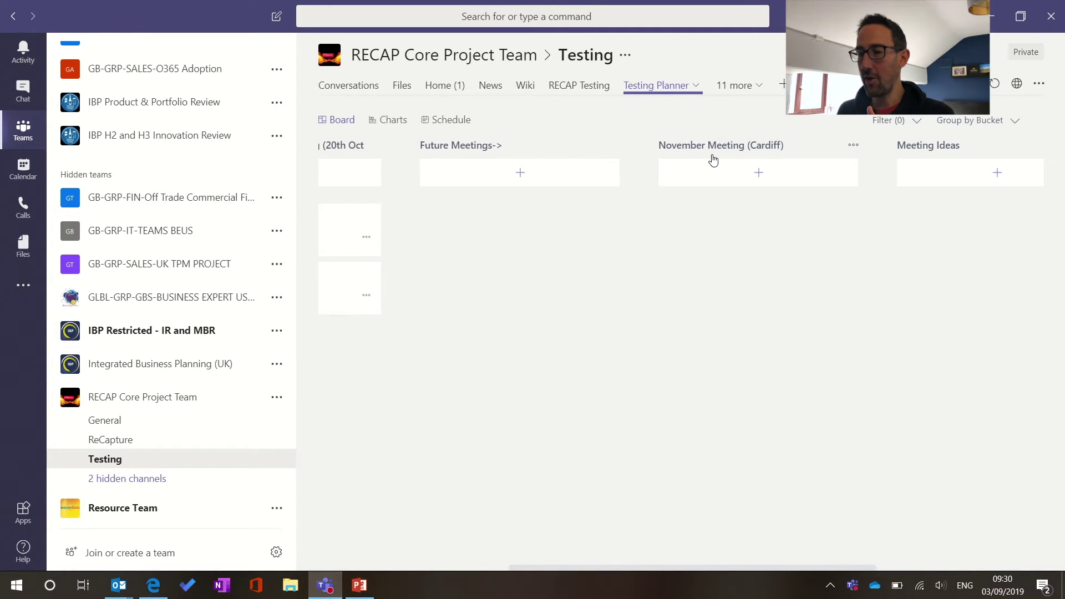
pyautogui.hscroll(-4, 713, 160)
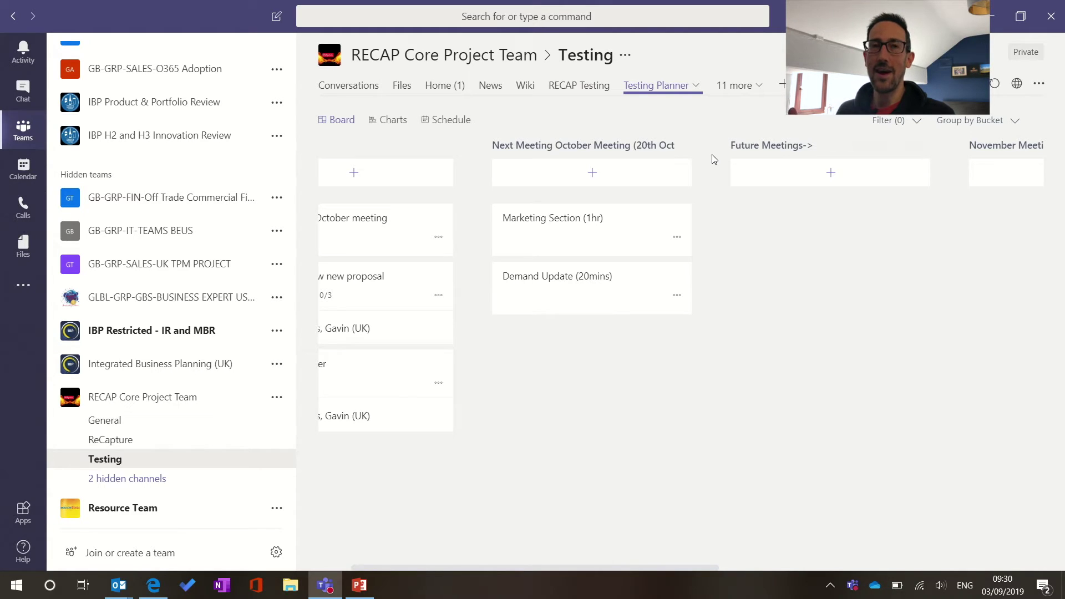
pyautogui.hscroll(-2, 683, 332)
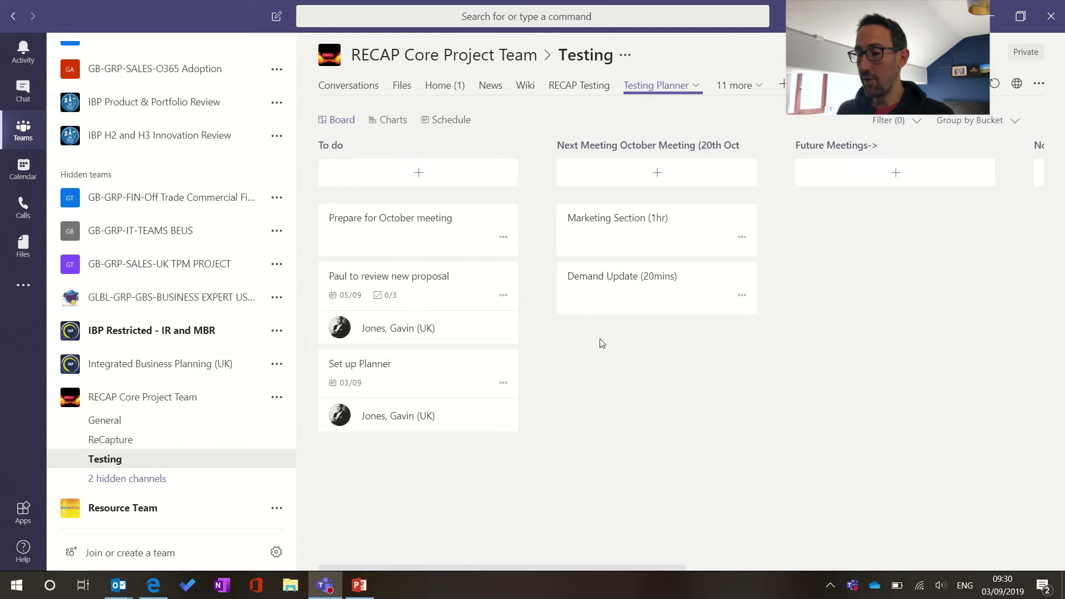
pyautogui.hscroll(10, 603, 342)
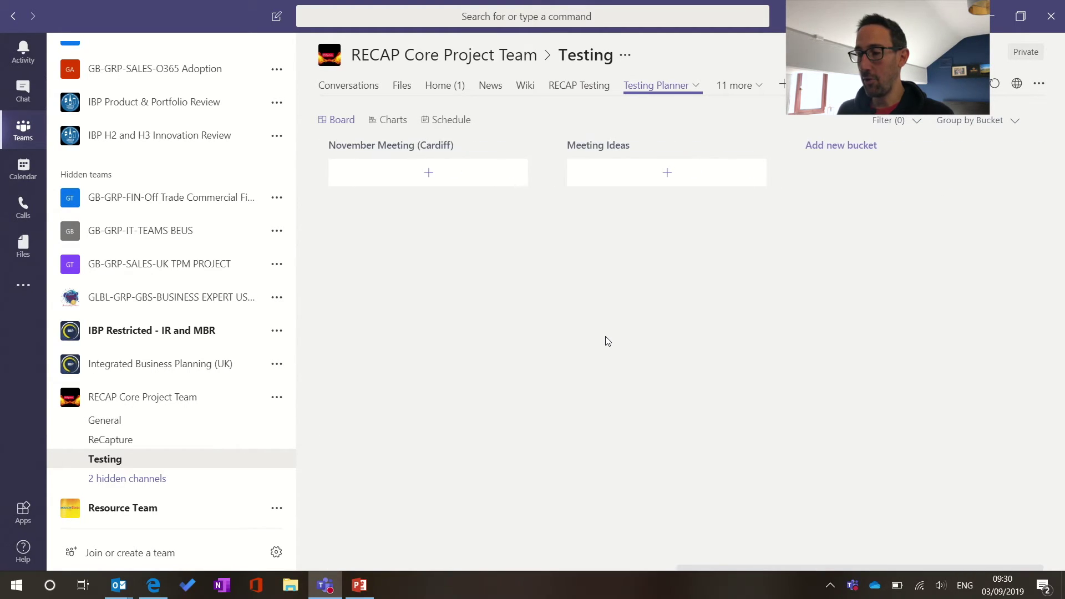
pyautogui.hscroll(-10, 664, 230)
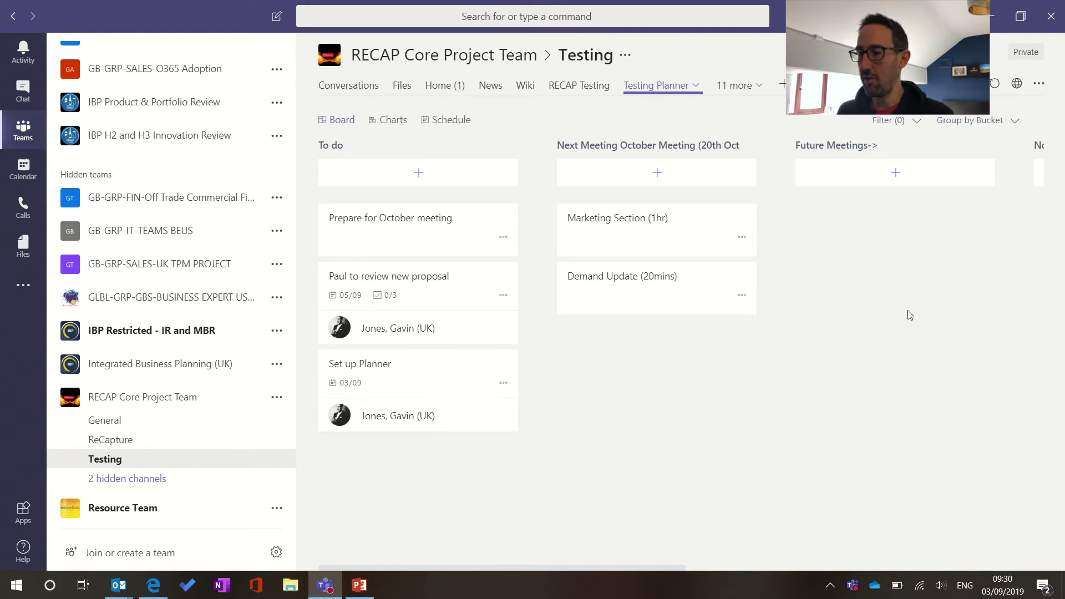
pyautogui.hscroll(3, 910, 314)
pyautogui.hscroll(-3, 906, 312)
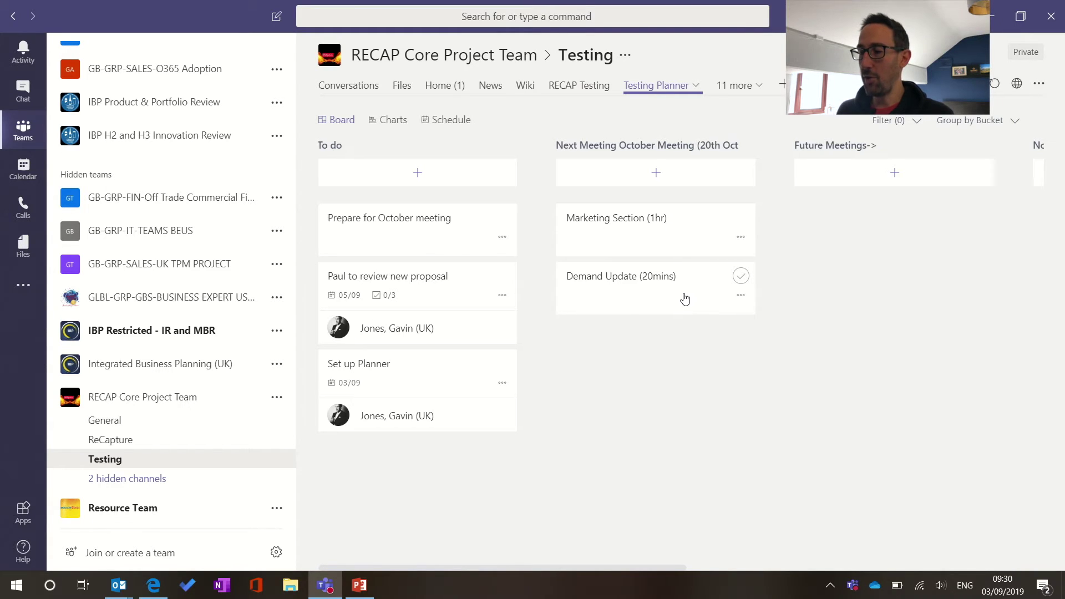
pyautogui.hscroll(8, 686, 299)
pyautogui.hscroll(-1, 686, 298)
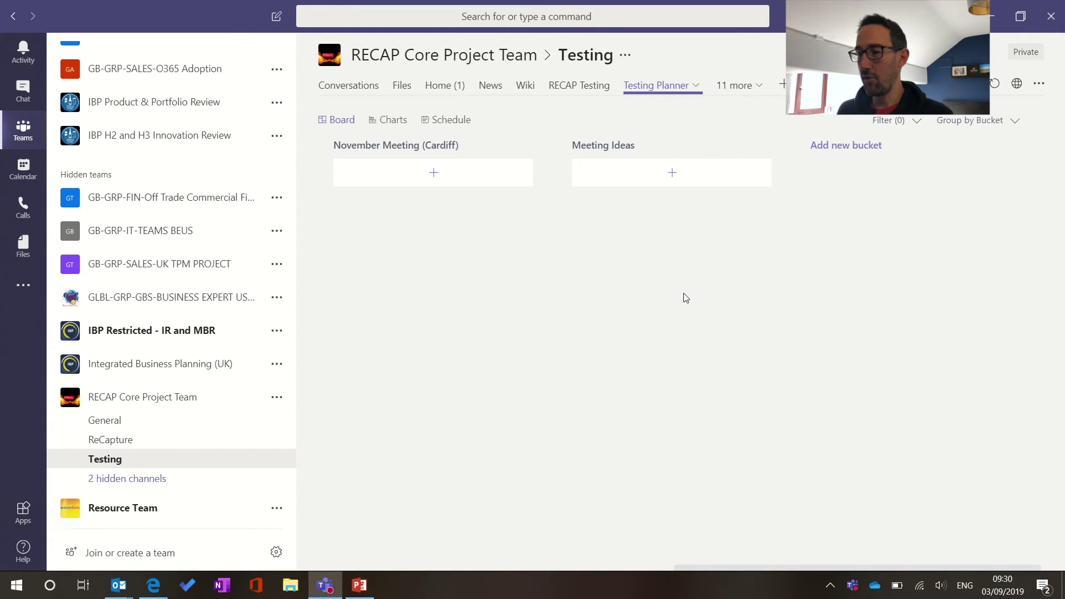
pyautogui.hscroll(-8, 685, 299)
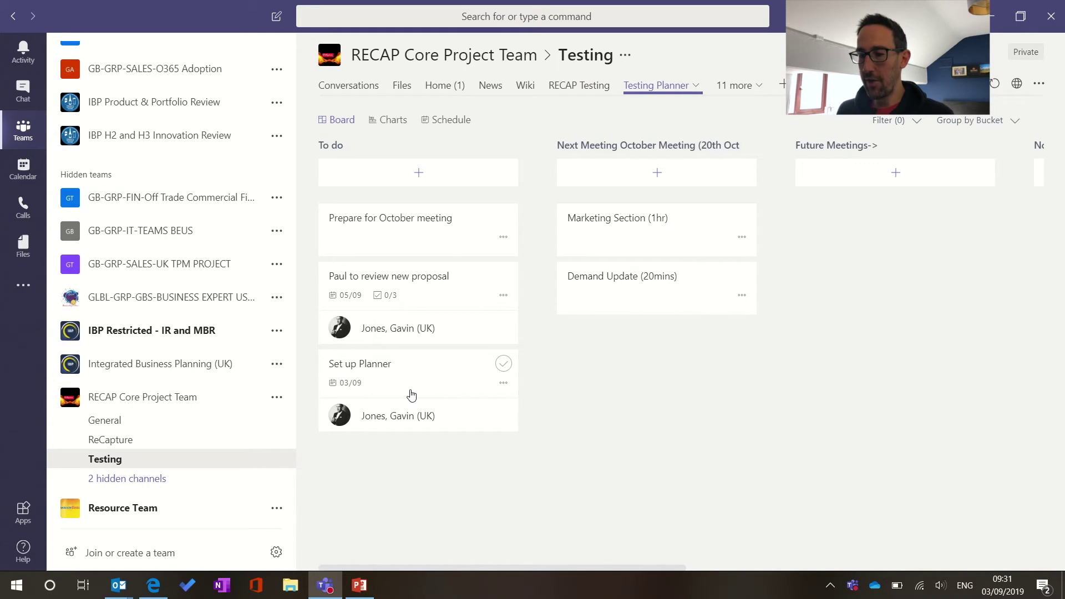
# - Open the Planner app within Teams and set the progress of the new proposal review task to In progress
pyautogui.click(23, 286)
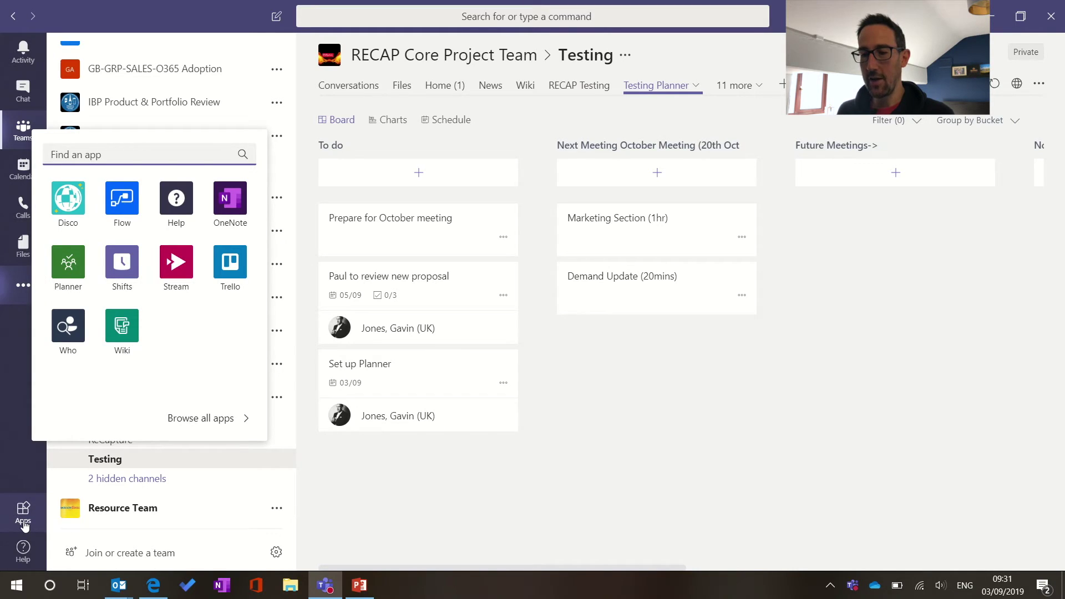
pyautogui.click(68, 265)
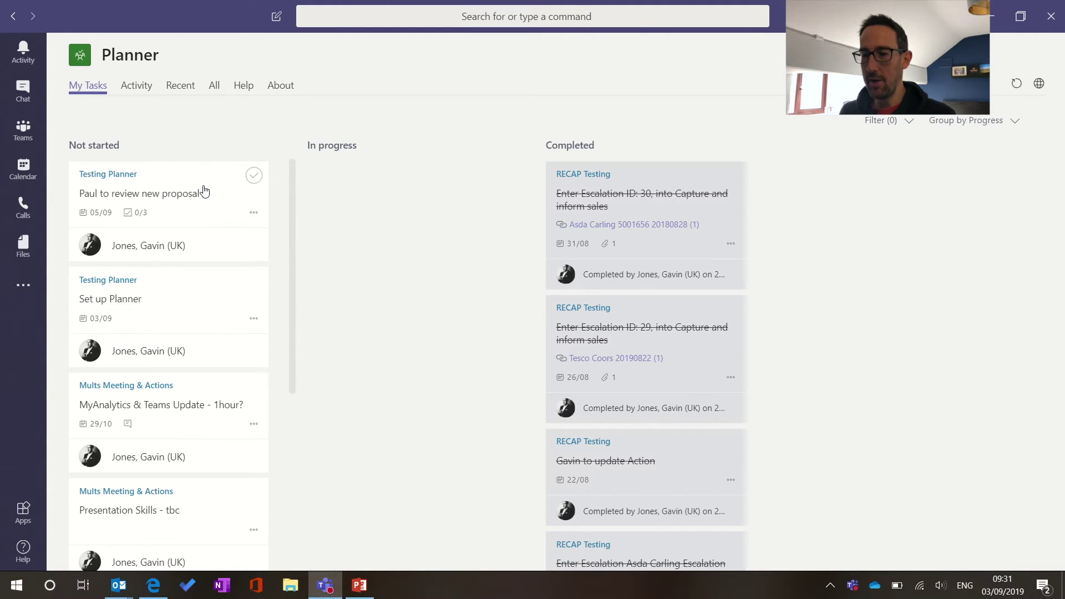
pyautogui.click(204, 191)
pyautogui.click(559, 265)
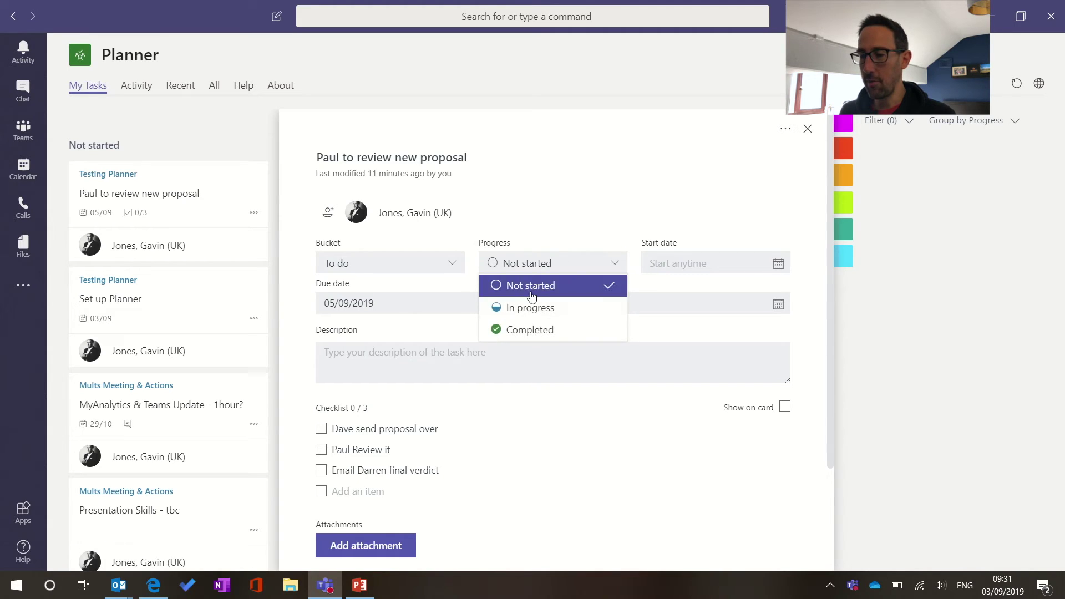
pyautogui.click(530, 307)
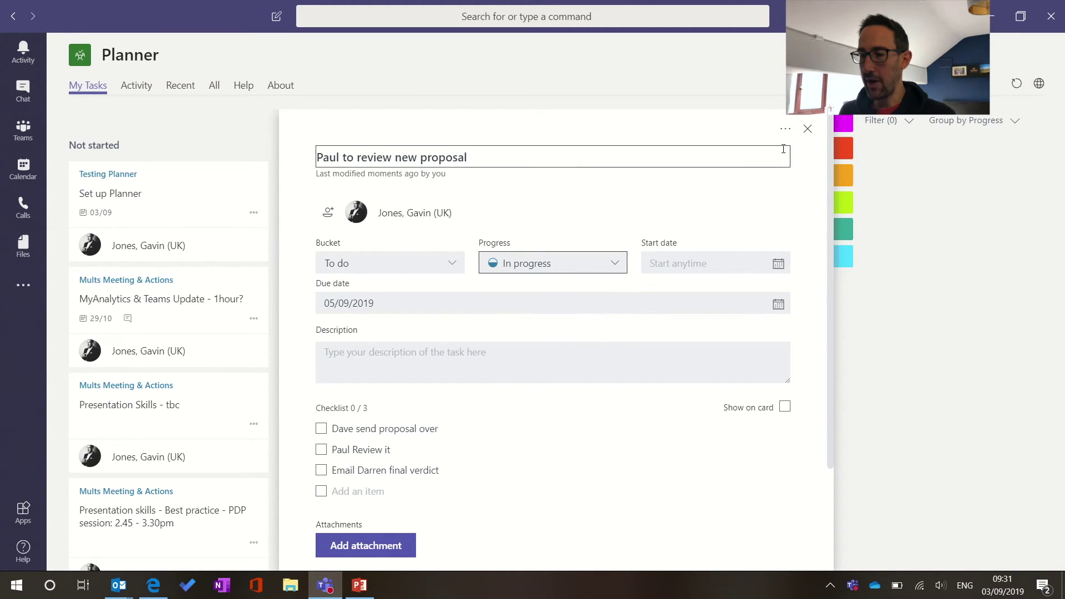
pyautogui.click(808, 129)
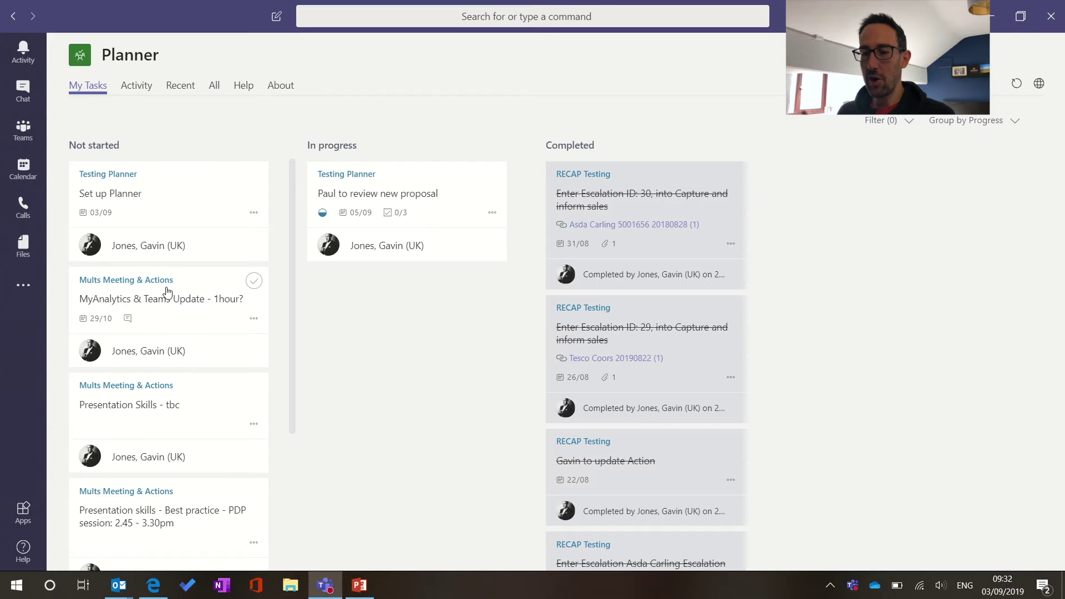
# - Look through the personal tasks, the Planner activity feed, the recent plans and the list of all plans, ending back at My Tasks
pyautogui.scroll(-1, 167, 292)
pyautogui.scroll(1, 167, 293)
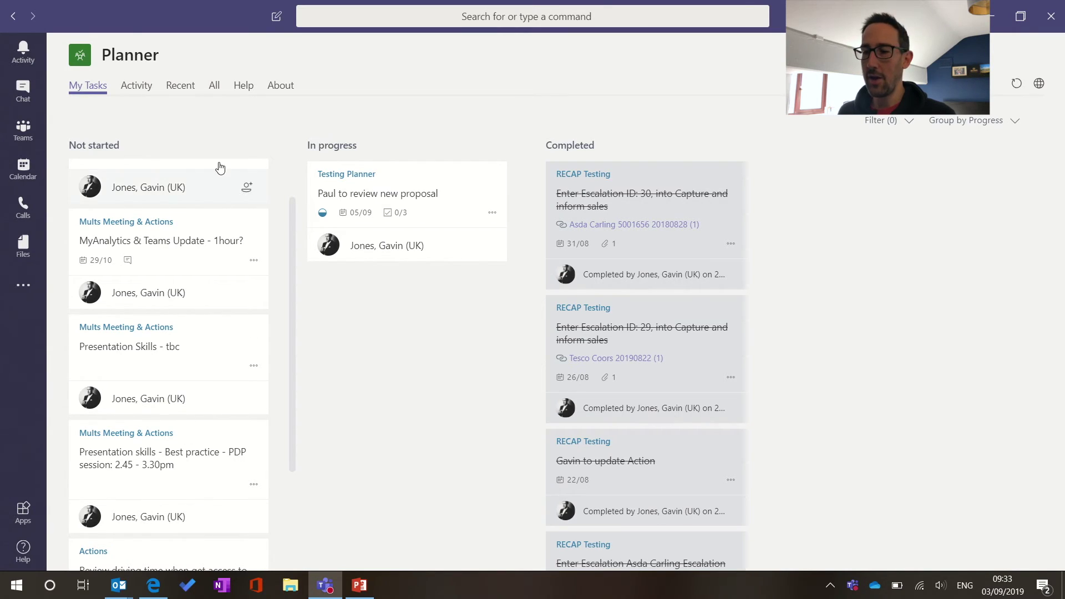
pyautogui.scroll(1, 272, 273)
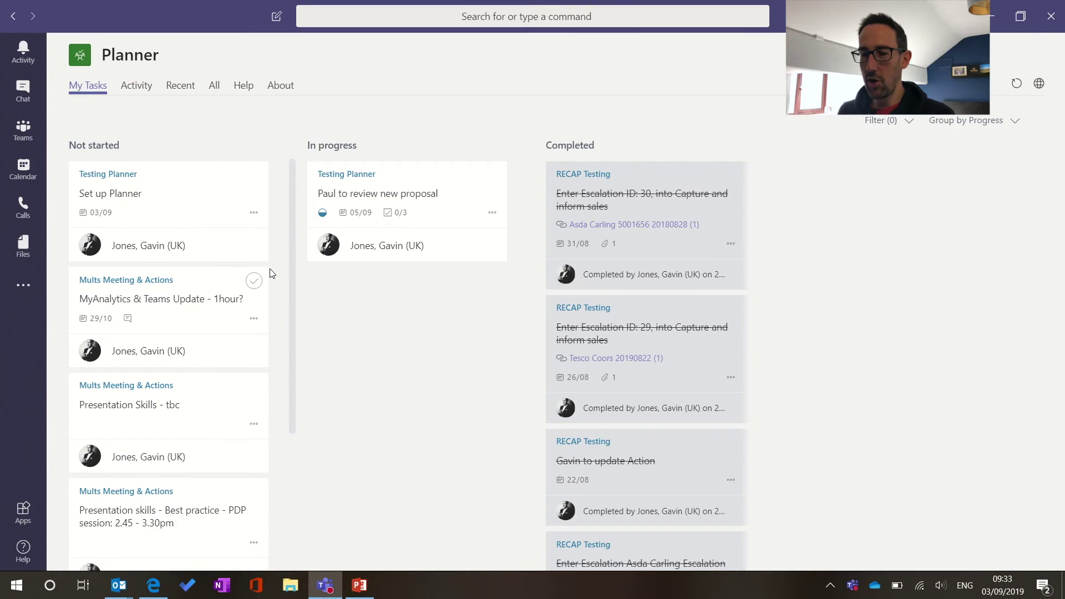
pyautogui.click(132, 90)
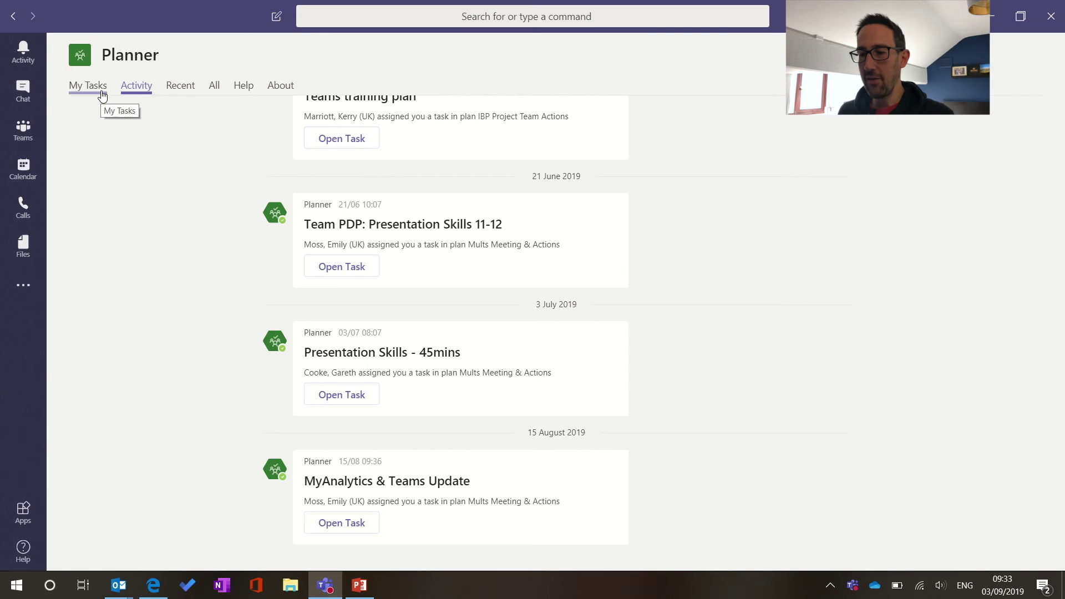
pyautogui.click(182, 89)
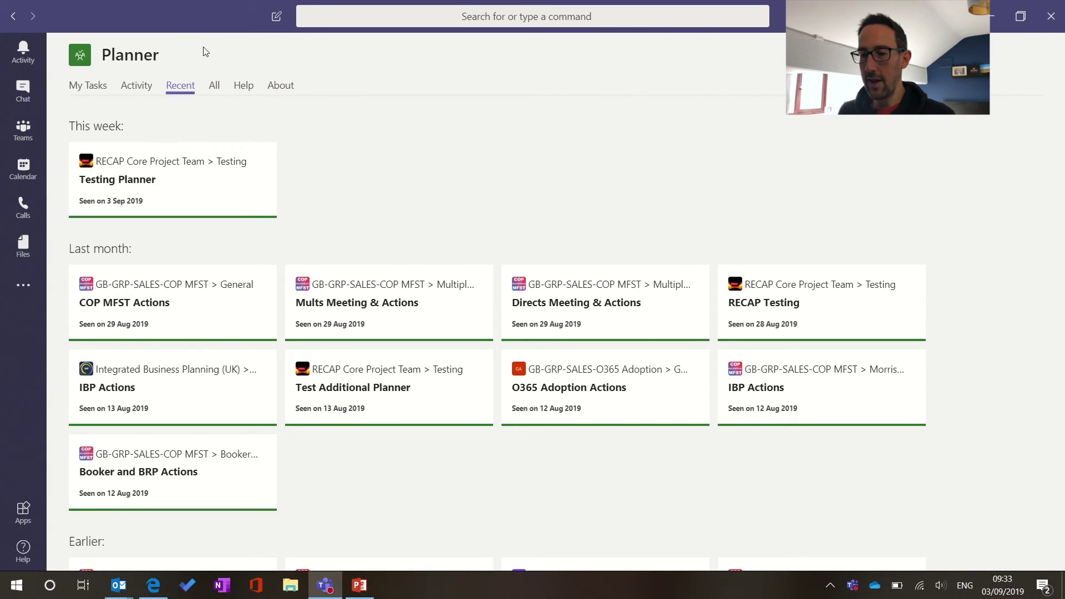
pyautogui.click(213, 87)
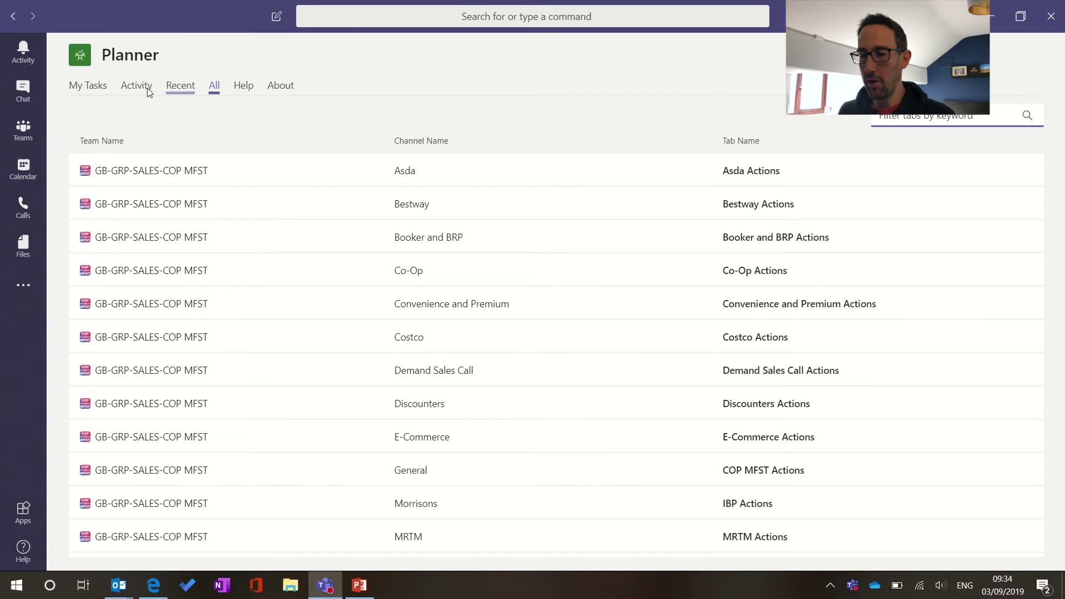
pyautogui.click(90, 89)
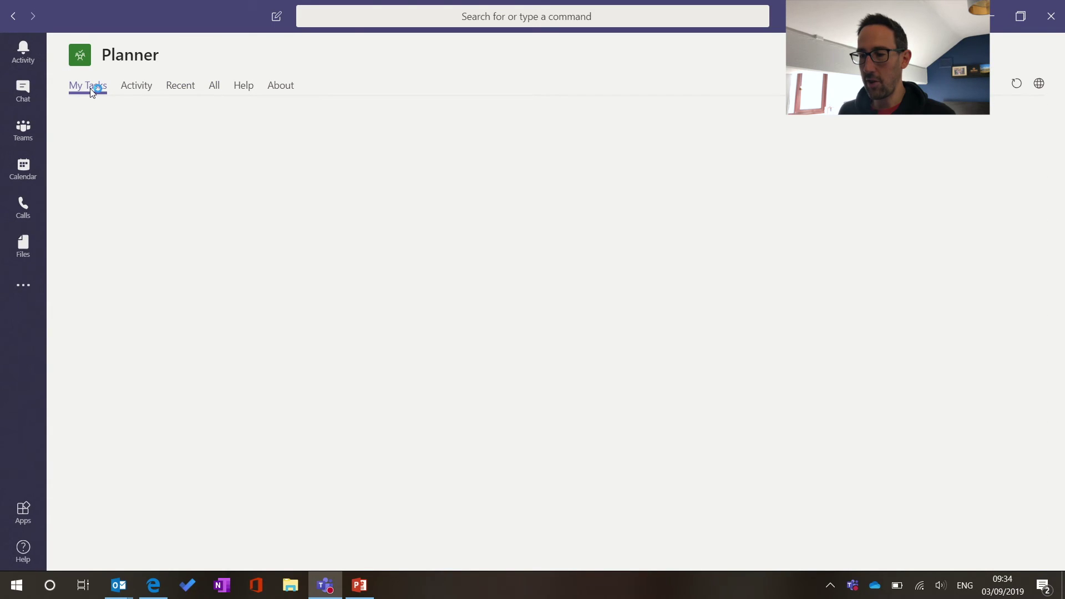